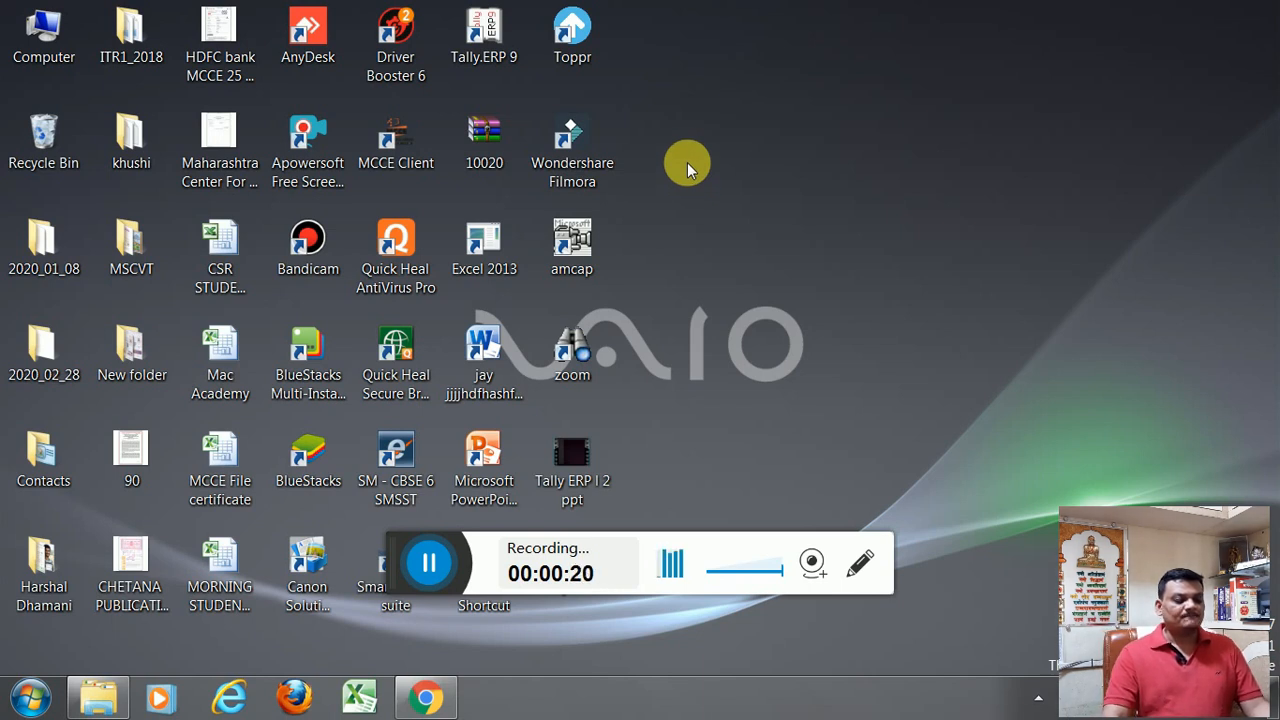
Launch Tally.ERP 9 from the desktop
{"action": "left_click", "coordinate": [496, 46]}
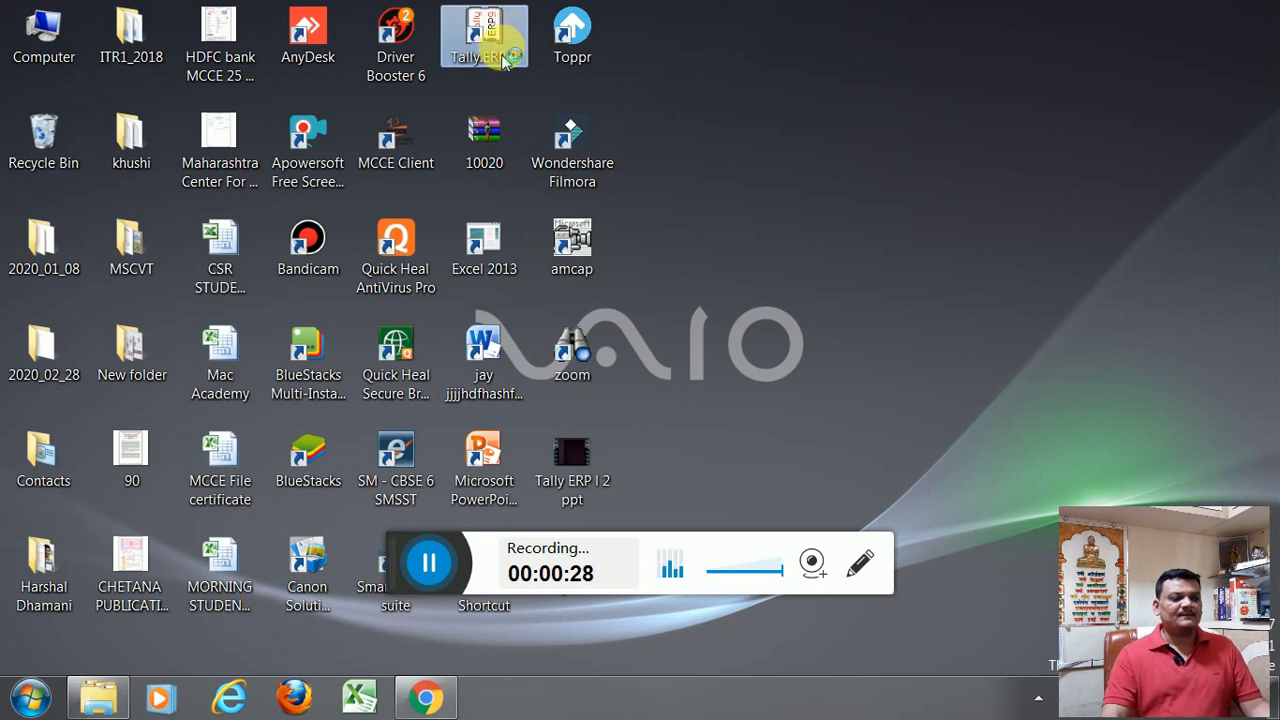
{"action": "left_click", "coordinate": [501, 62]}
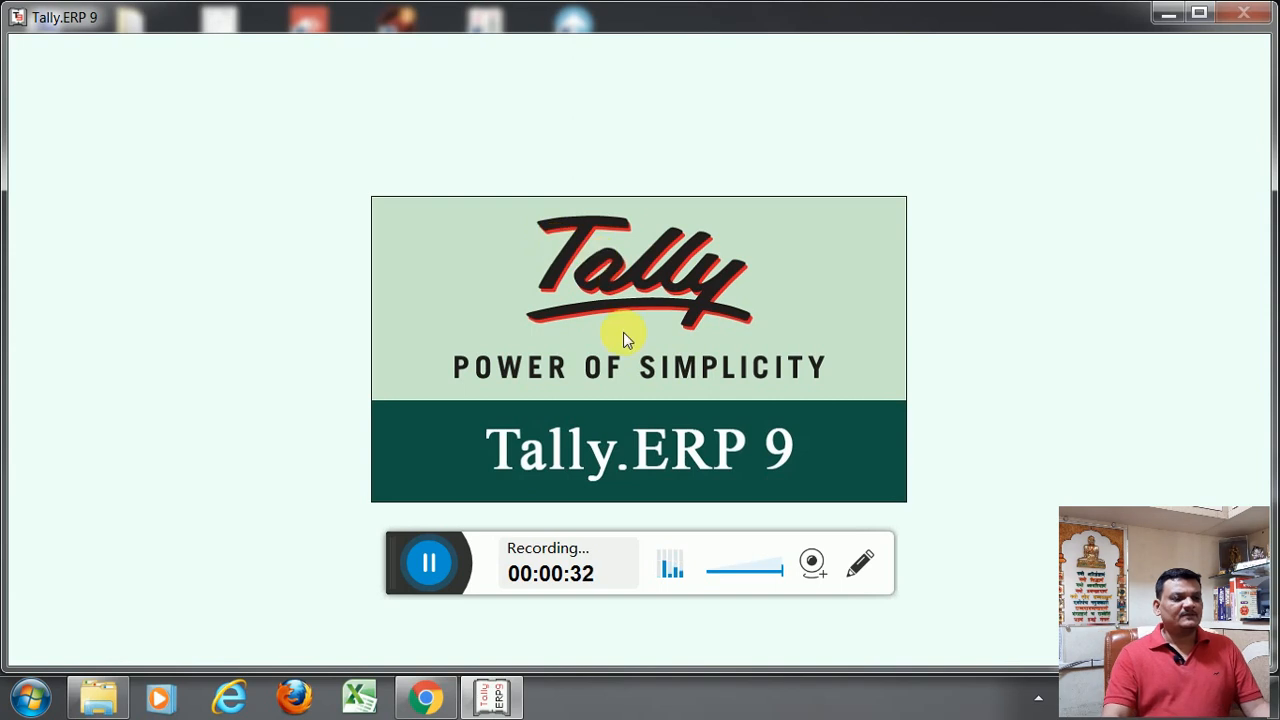
{"action": "left_click_drag", "start_coordinate": [397, 572], "coordinate": [560, 700]}
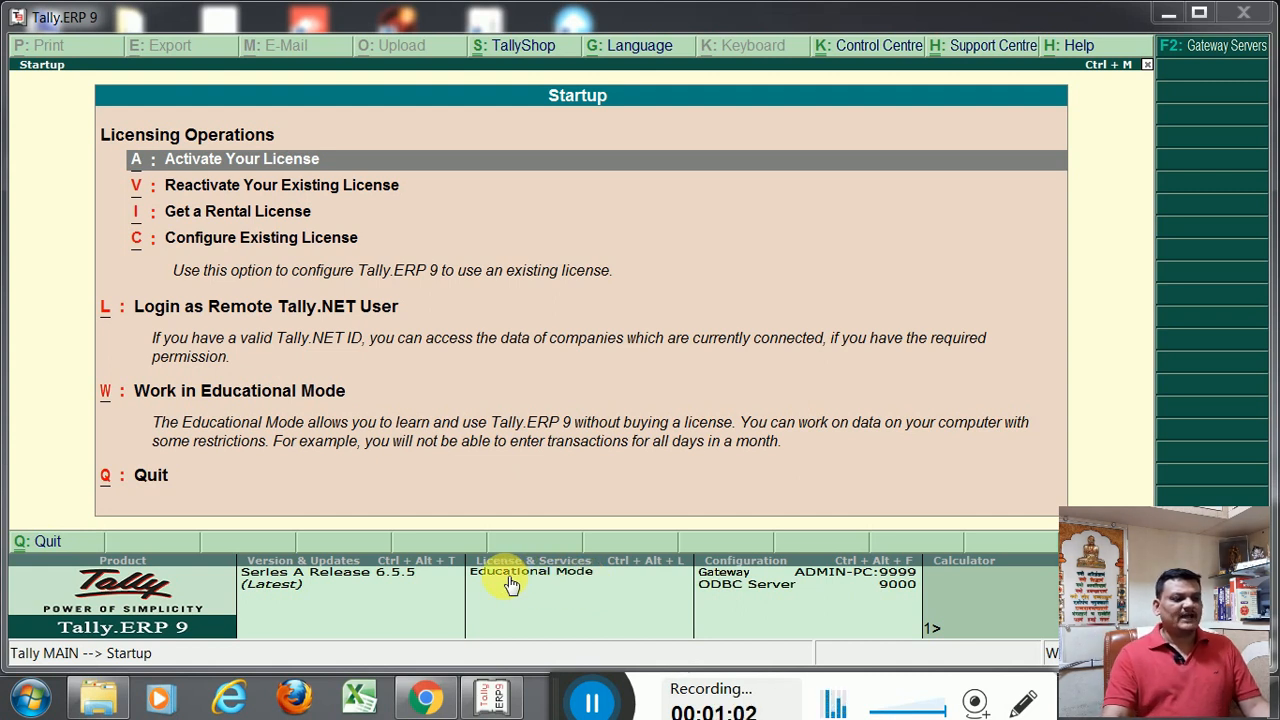
Start working in Educational Mode and shut the loaded company Sandesh Trading
{"action": "left_click", "coordinate": [103, 23]}
{"action": "key", "text": "Down"}
{"action": "key", "text": "Down"}
{"action": "key", "text": "Down"}
{"action": "key", "text": "Down"}
{"action": "key", "text": "Down"}
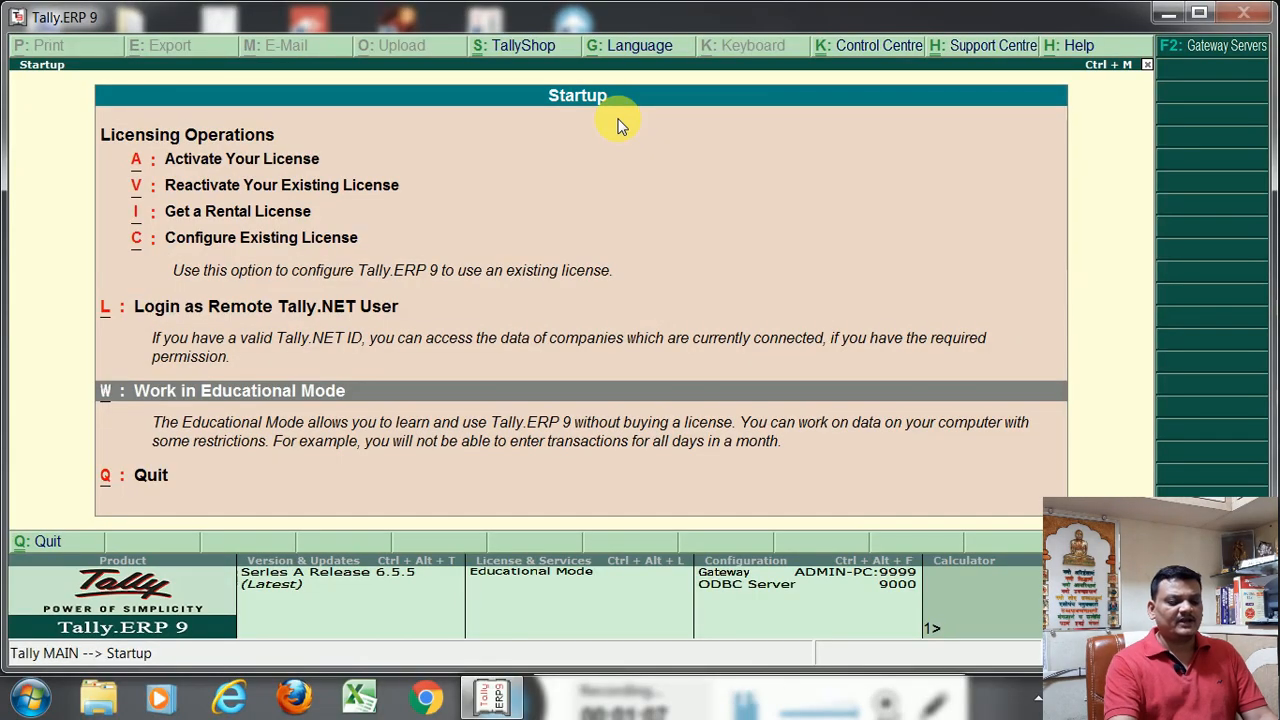
{"action": "key", "text": "Return"}
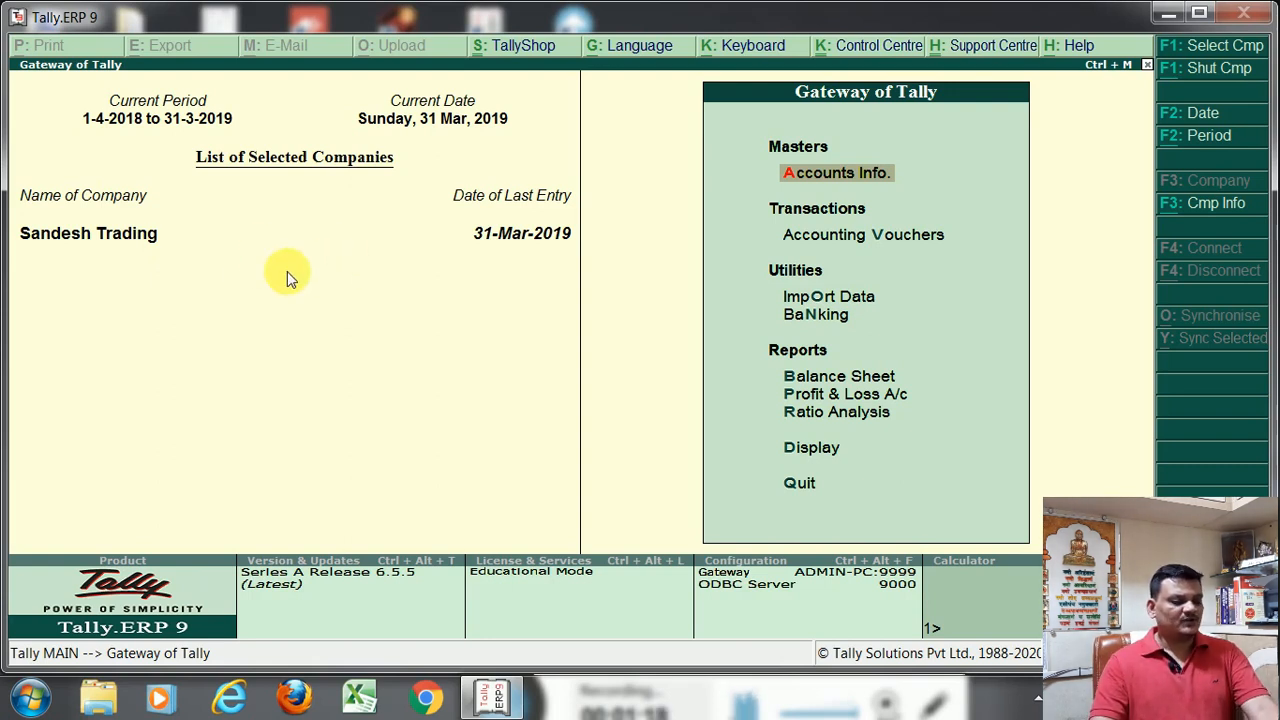
{"action": "key", "text": "alt+F1"}
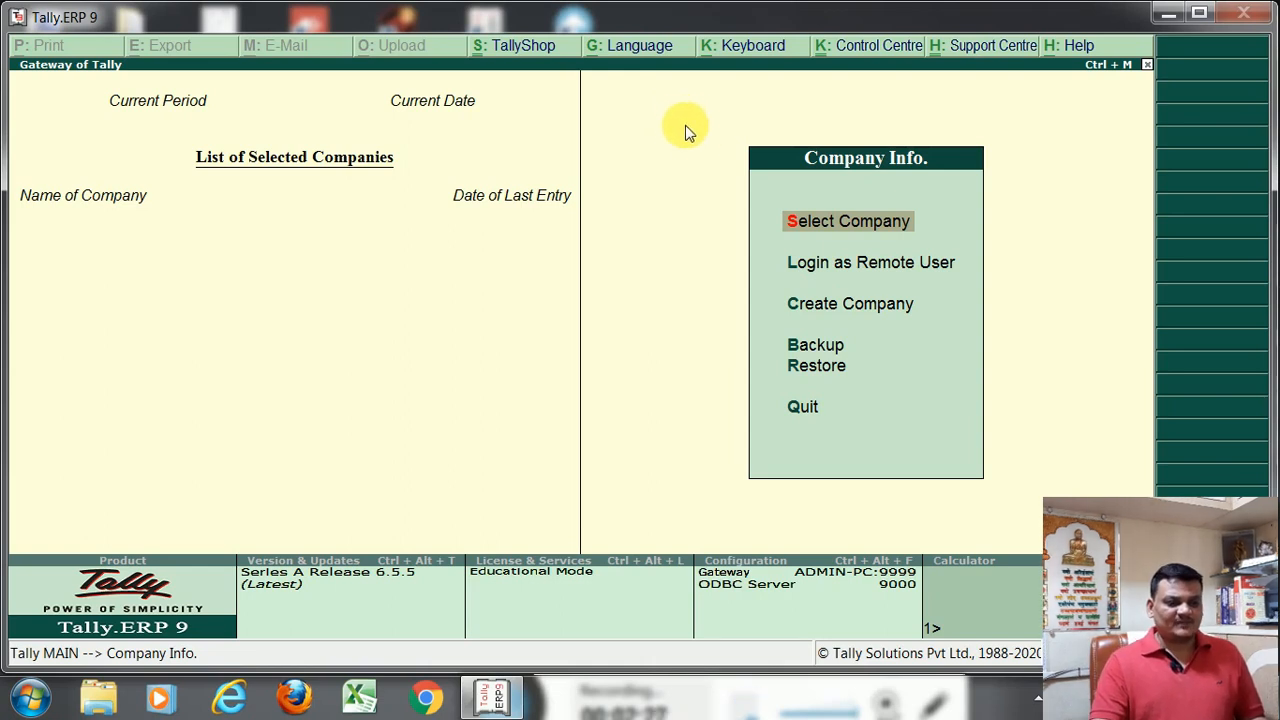
Set the keyboard language to Hindi in the keyboard configuration
{"action": "left_click", "coordinate": [740, 46]}
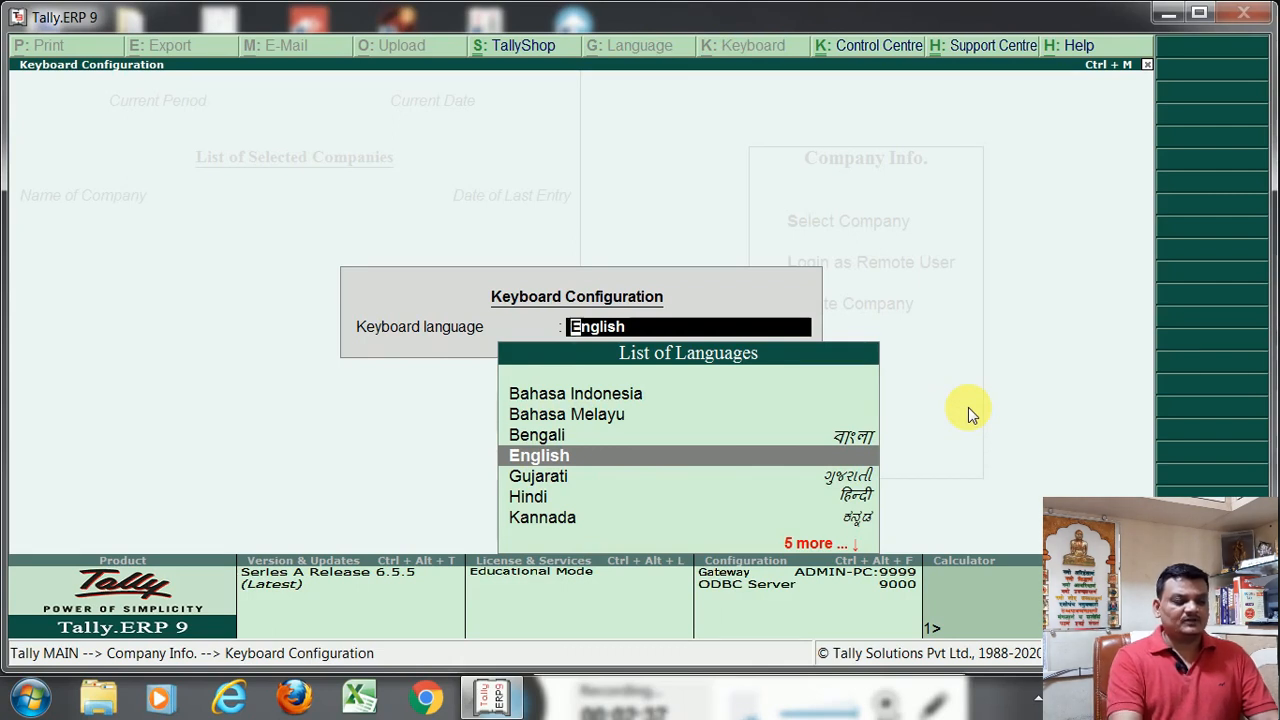
{"action": "key", "text": "Down"}
{"action": "key", "text": "Down"}
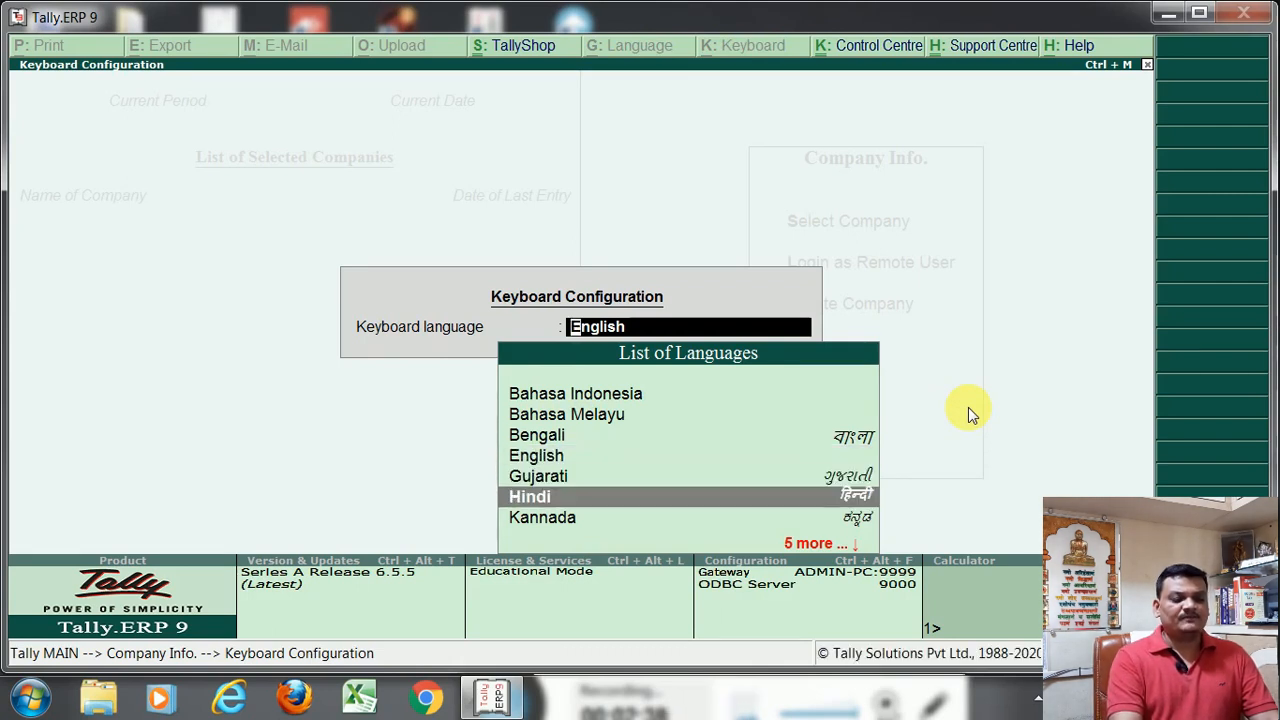
{"action": "key", "text": "Return"}
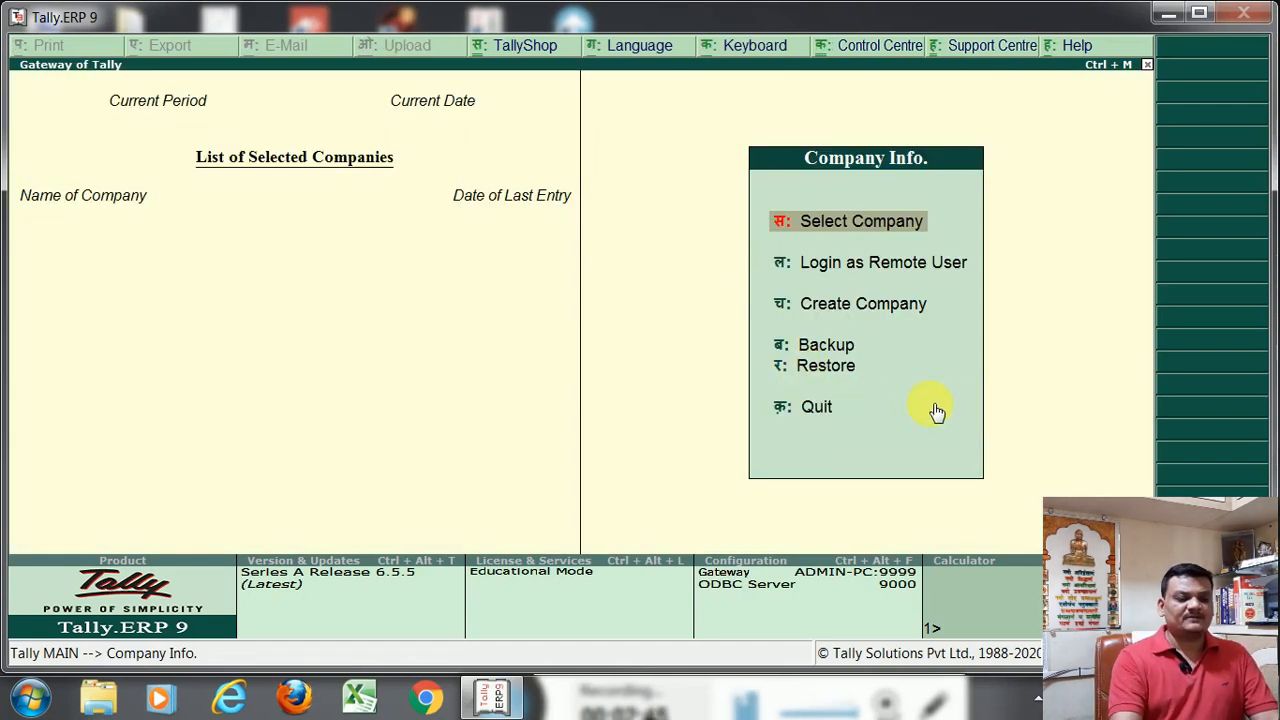
Open the company creation form, enter some Hindi test characters as the company name, and clear them again
{"action": "key", "text": "Down"}
{"action": "key", "text": "Down"}
{"action": "key", "text": "Return"}
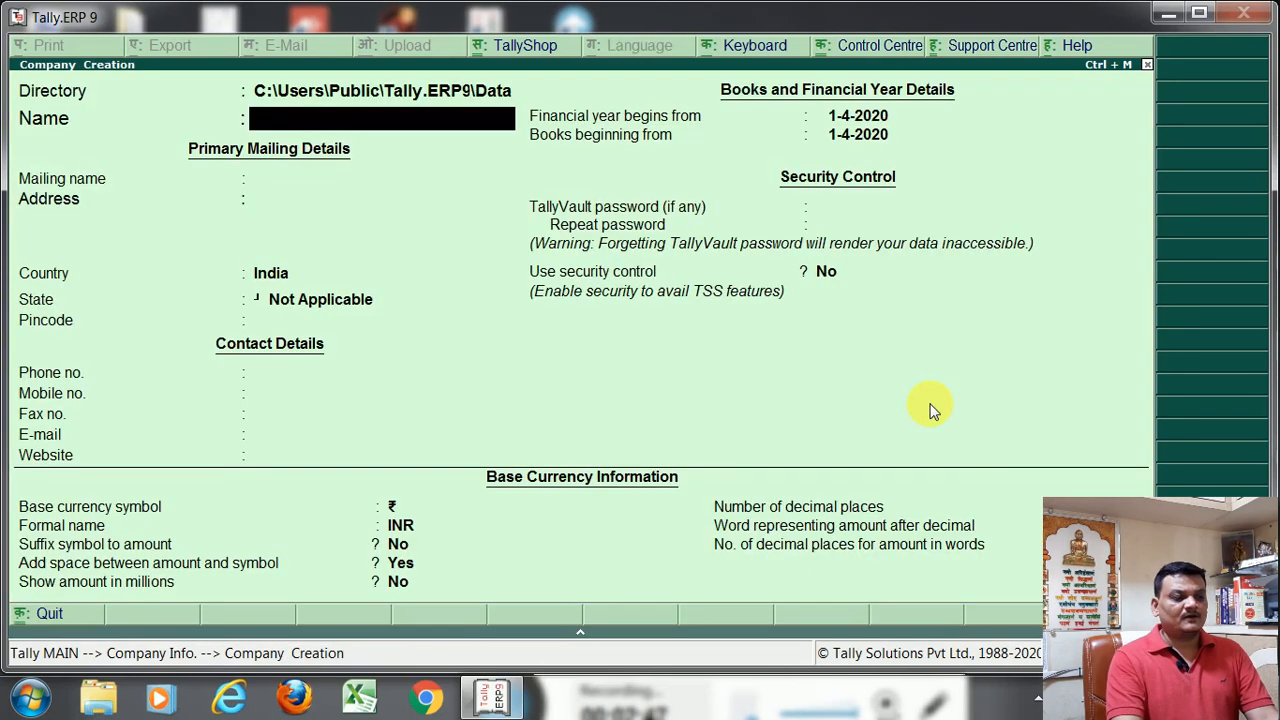
{"action": "type", "text": "कफ़्हकफ़्हक"}
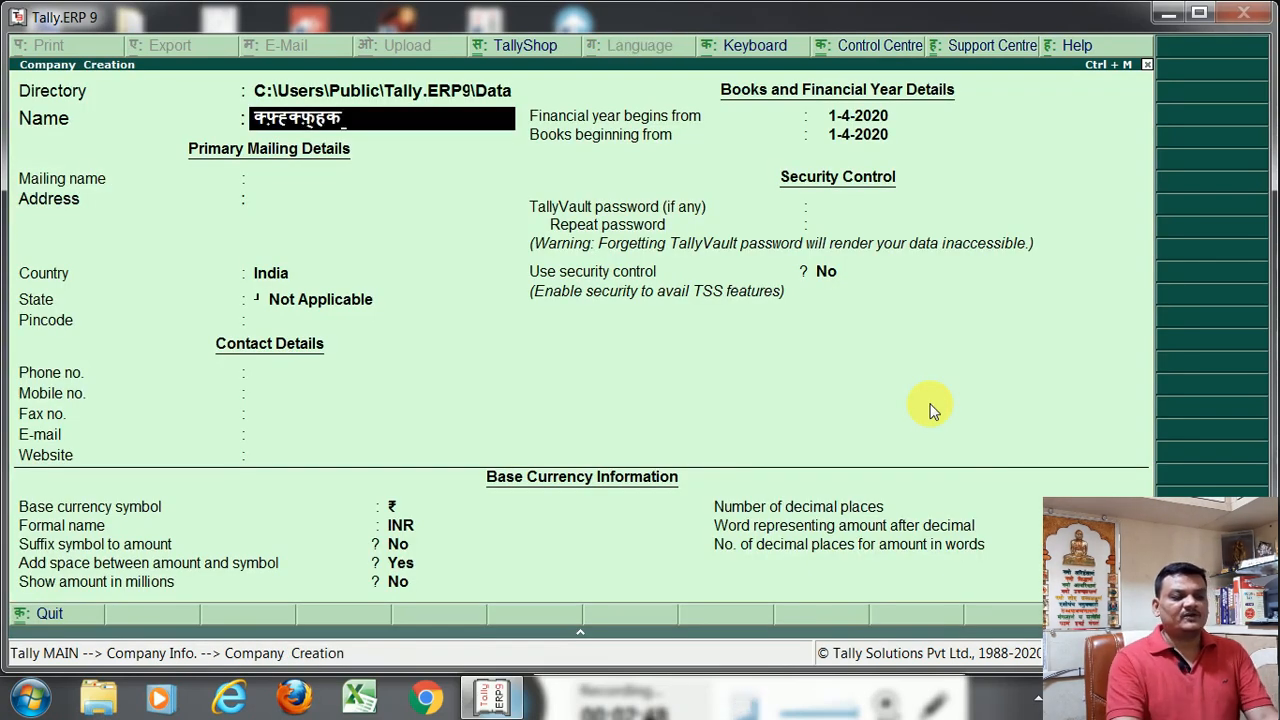
{"action": "key", "text": "BackSpace"}
{"action": "key", "text": "BackSpace"}
{"action": "key", "text": "BackSpace"}
{"action": "key", "text": "BackSpace"}
{"action": "key", "text": "BackSpace"}
{"action": "key", "text": "BackSpace"}
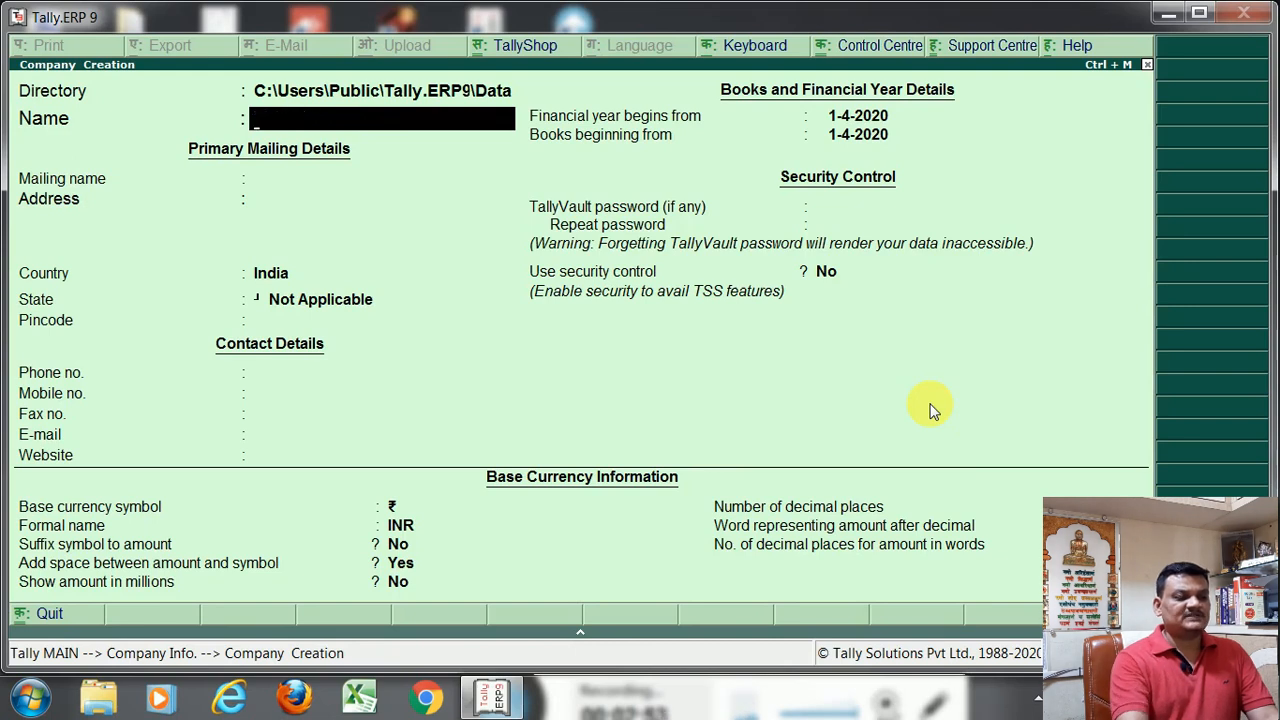
Set the keyboard language to English within the company creation form and leave the form without creating a company
{"action": "left_click", "coordinate": [752, 45]}
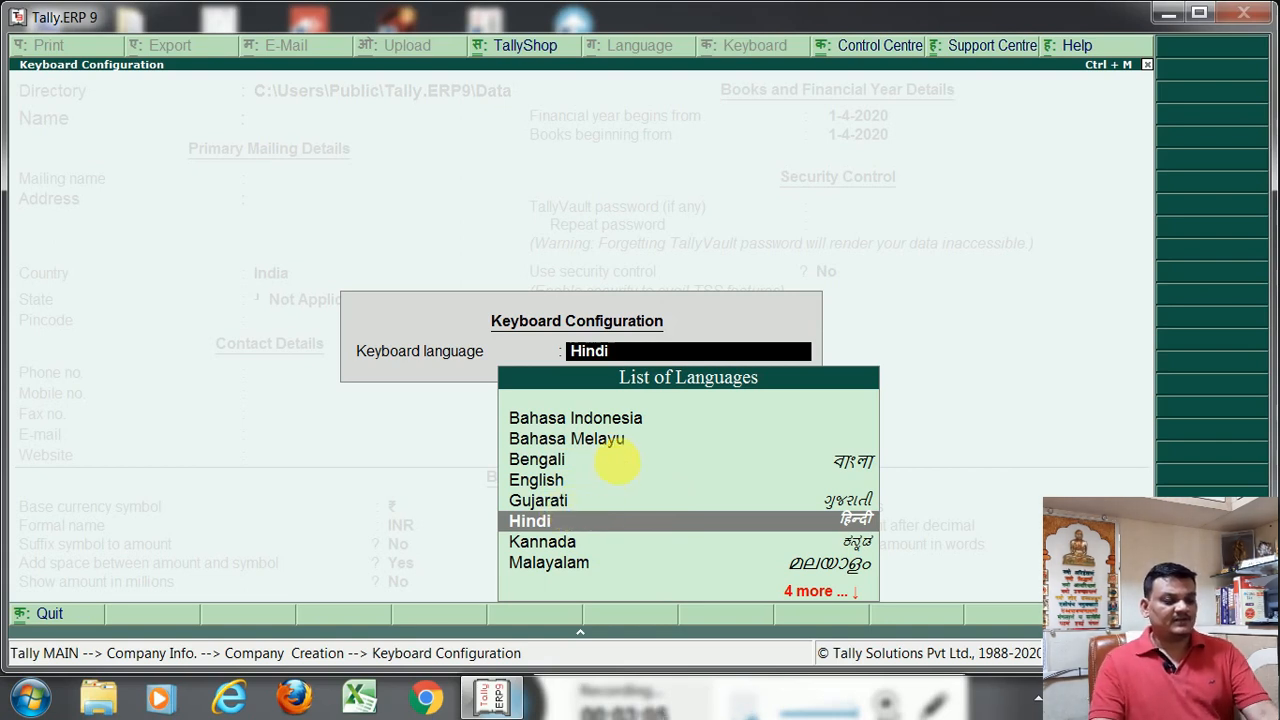
{"action": "left_click", "coordinate": [557, 481]}
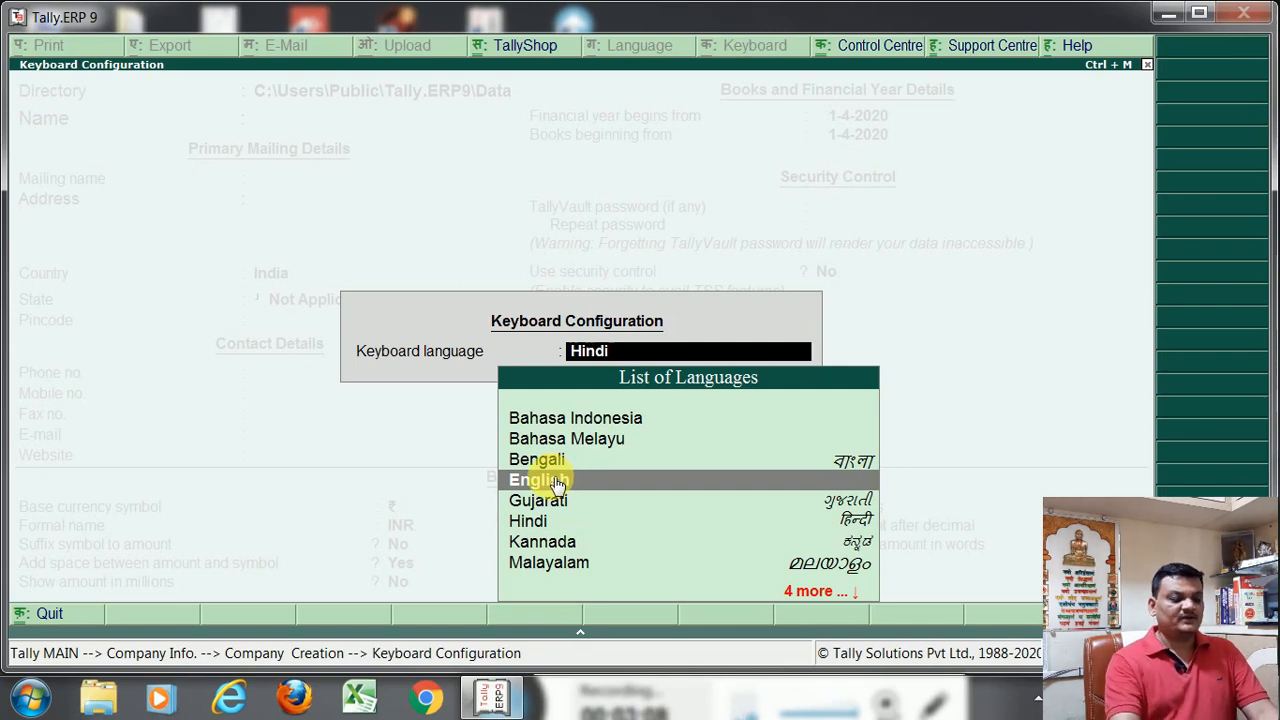
{"action": "left_click", "coordinate": [557, 481]}
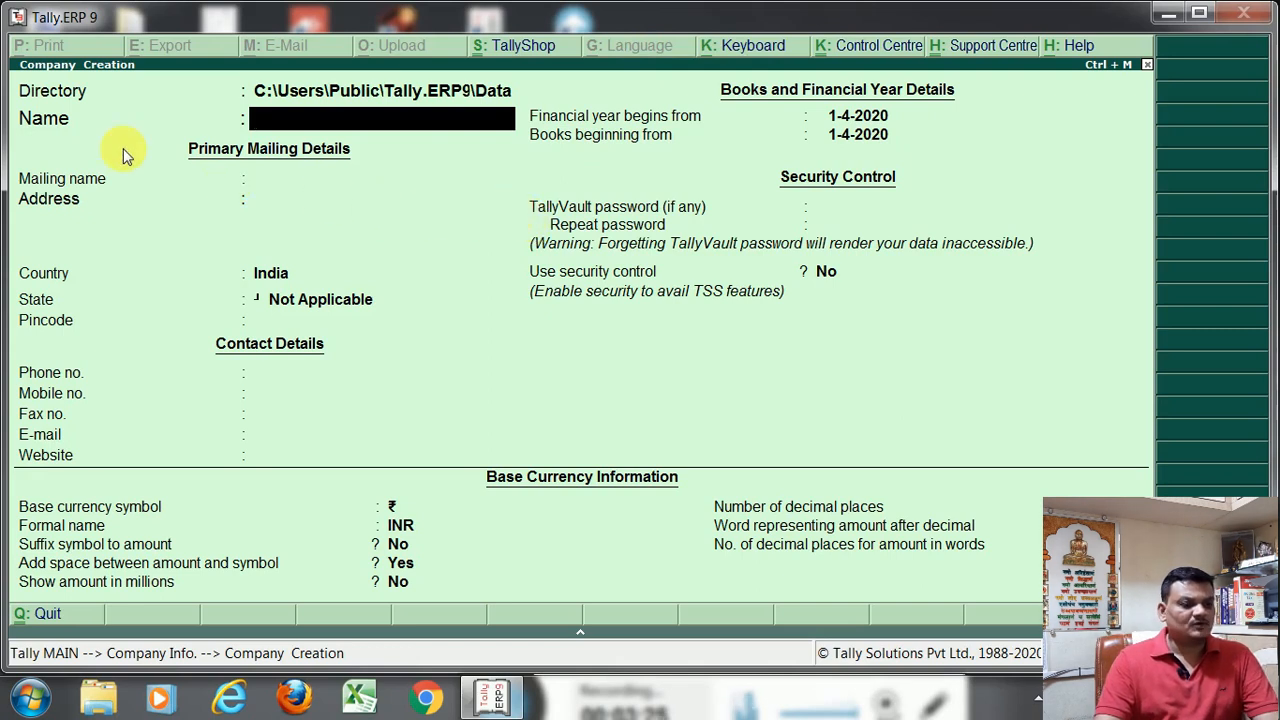
{"action": "key", "text": "Escape"}
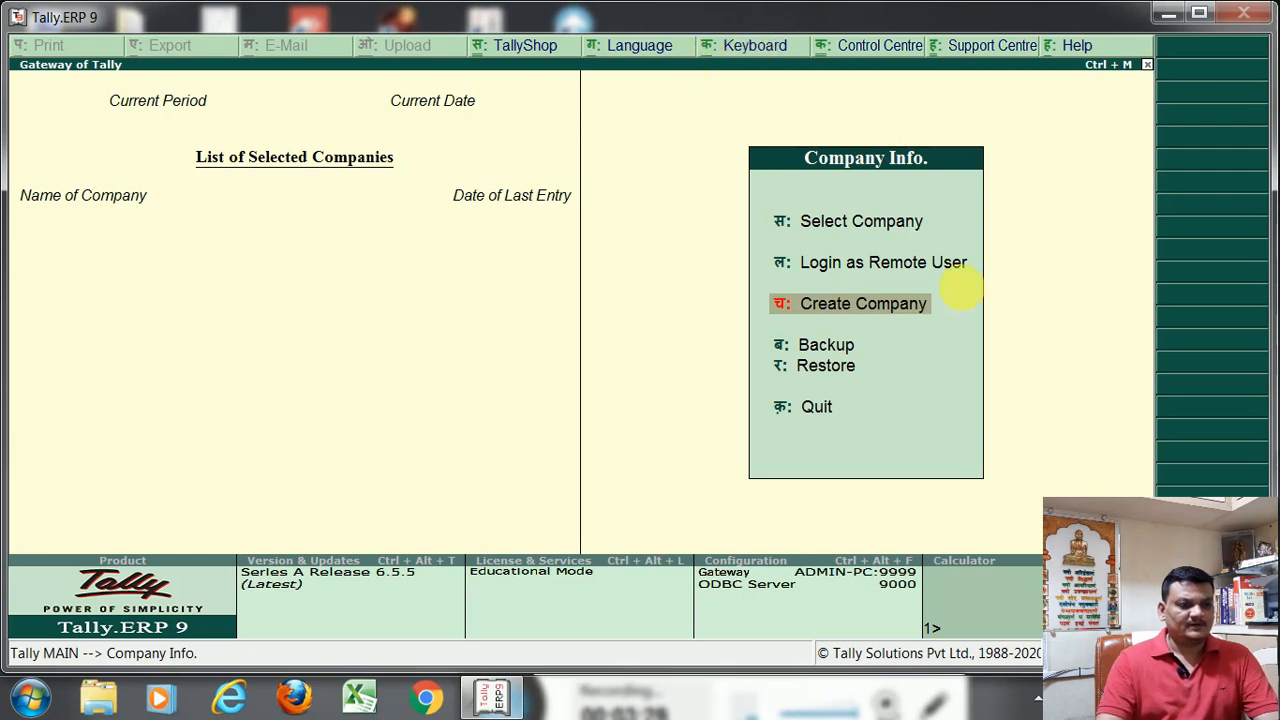
Set the keyboard language to English for the Company Info screen
{"action": "left_click", "coordinate": [745, 48]}
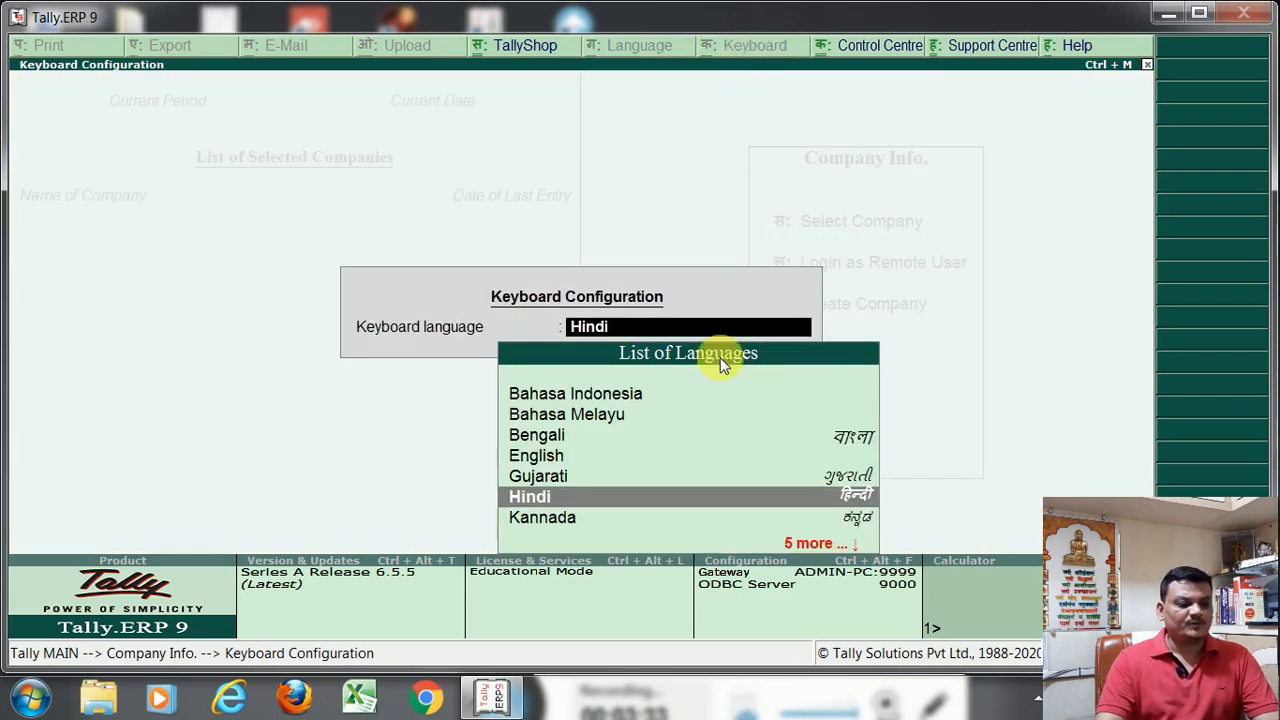
{"action": "left_click", "coordinate": [558, 460]}
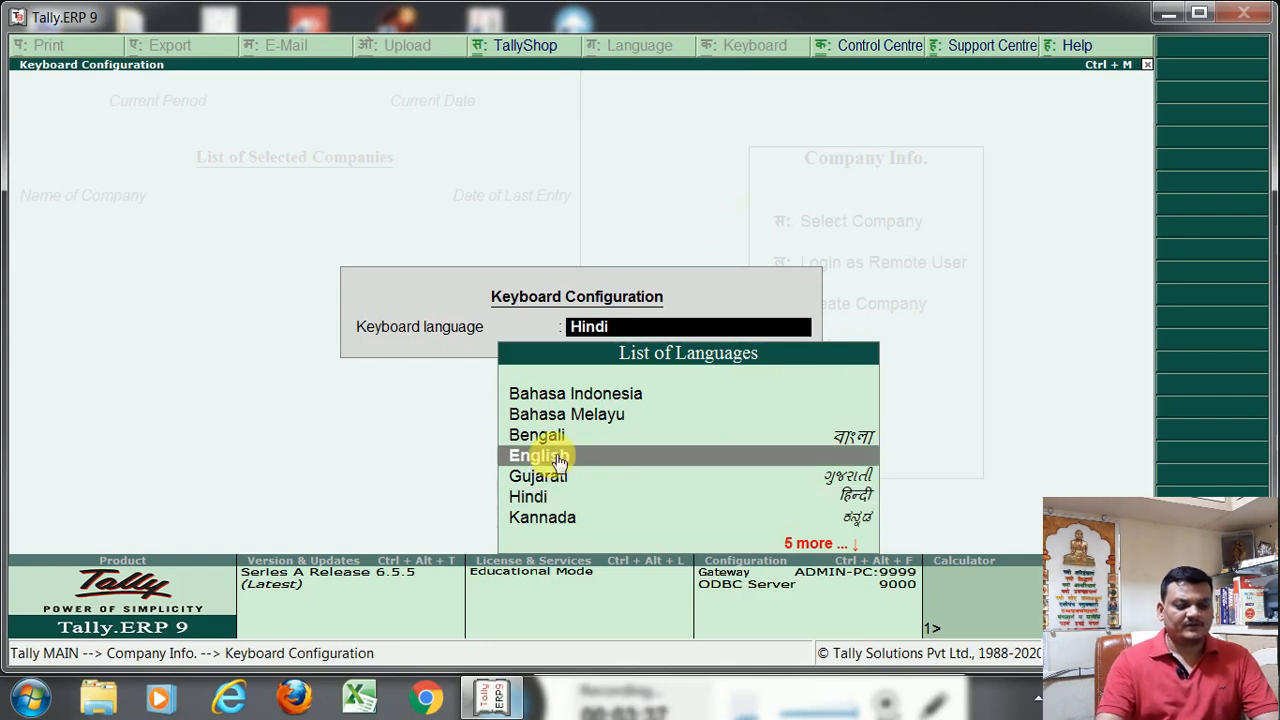
{"action": "left_click", "coordinate": [558, 460]}
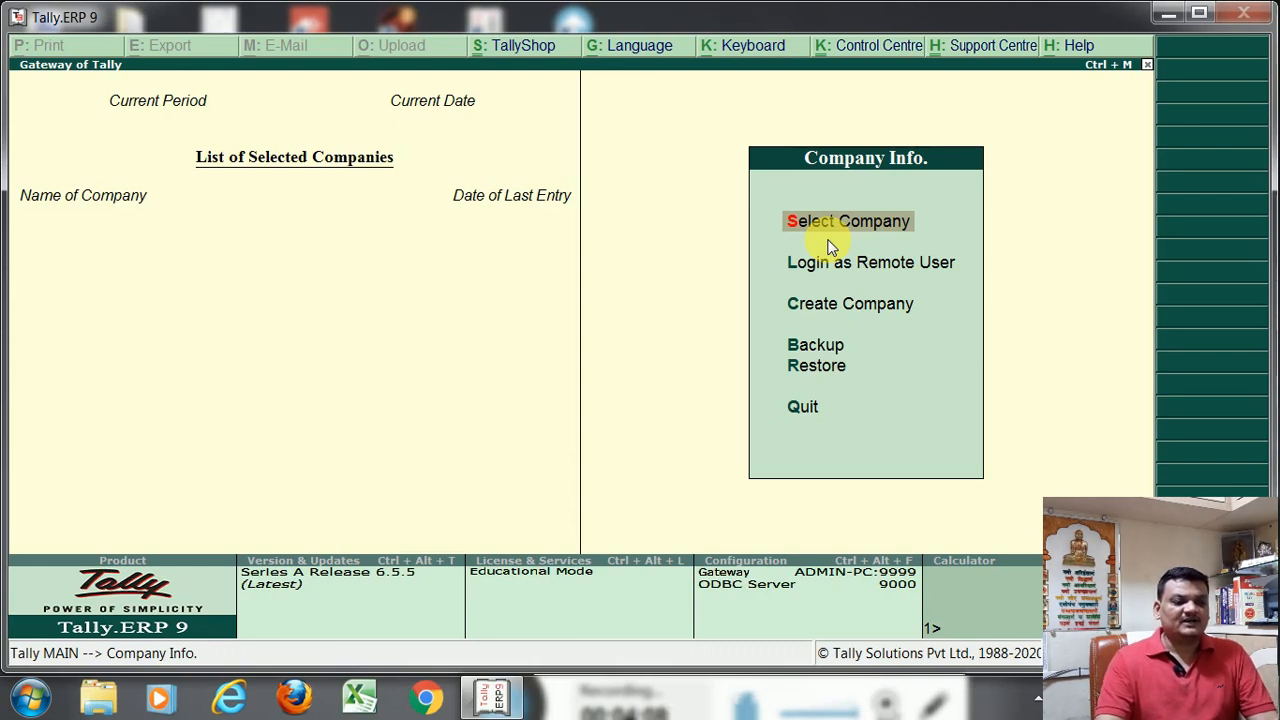
Check which display languages the language configuration offers and close it without a change
{"action": "left_click", "coordinate": [664, 46]}
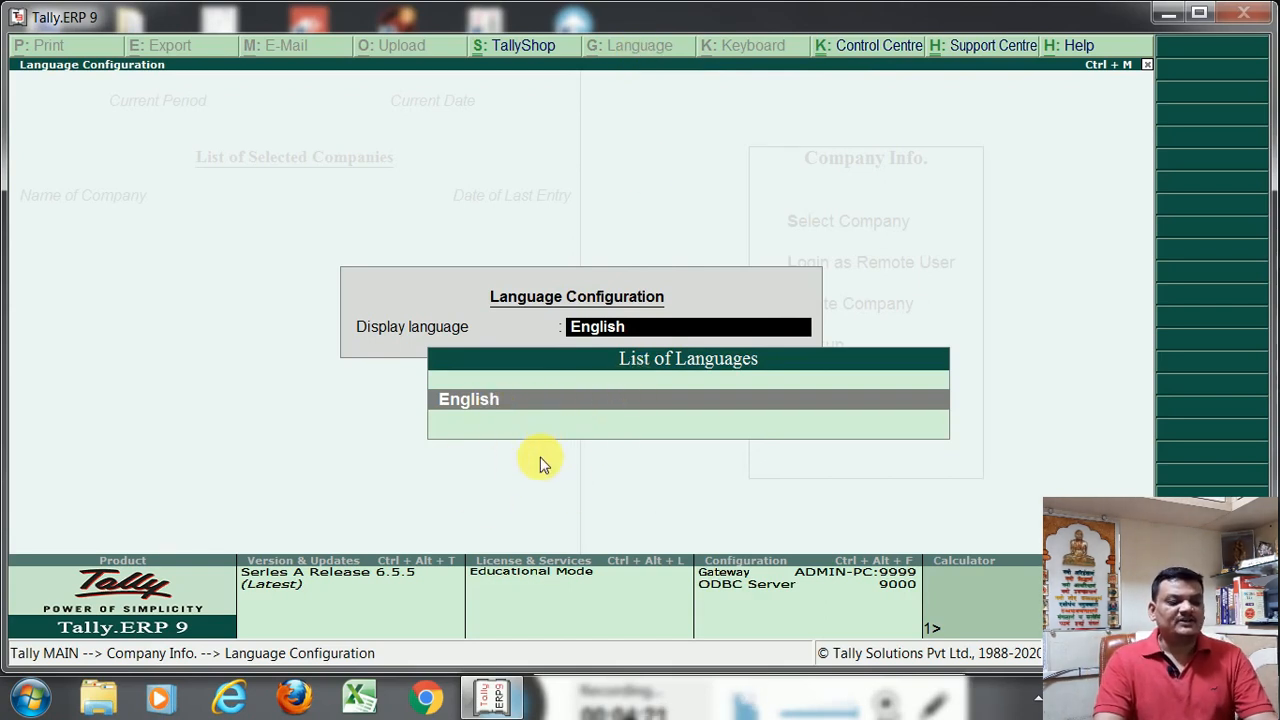
{"action": "key", "text": "Escape"}
{"action": "key", "text": "Escape"}
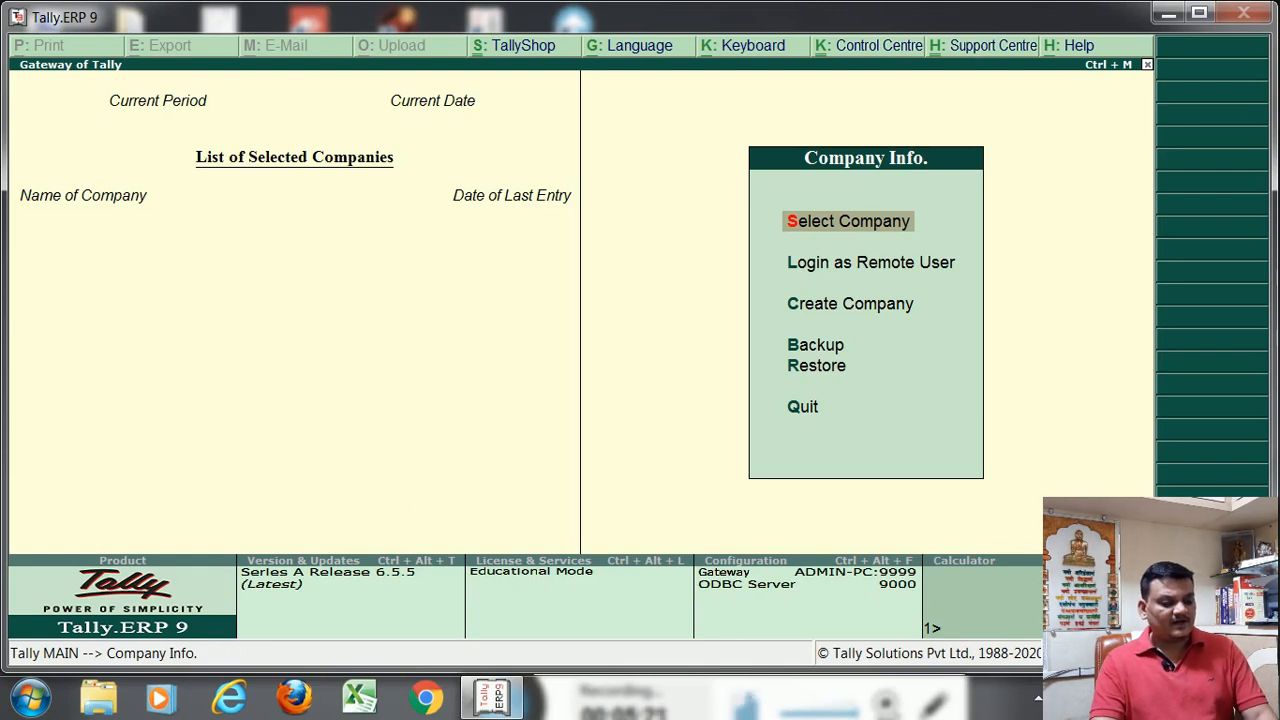
Compute 100+100 and 10000/2 in the built-in calculator and return to Company Info
{"action": "key", "text": "ctrl+n"}
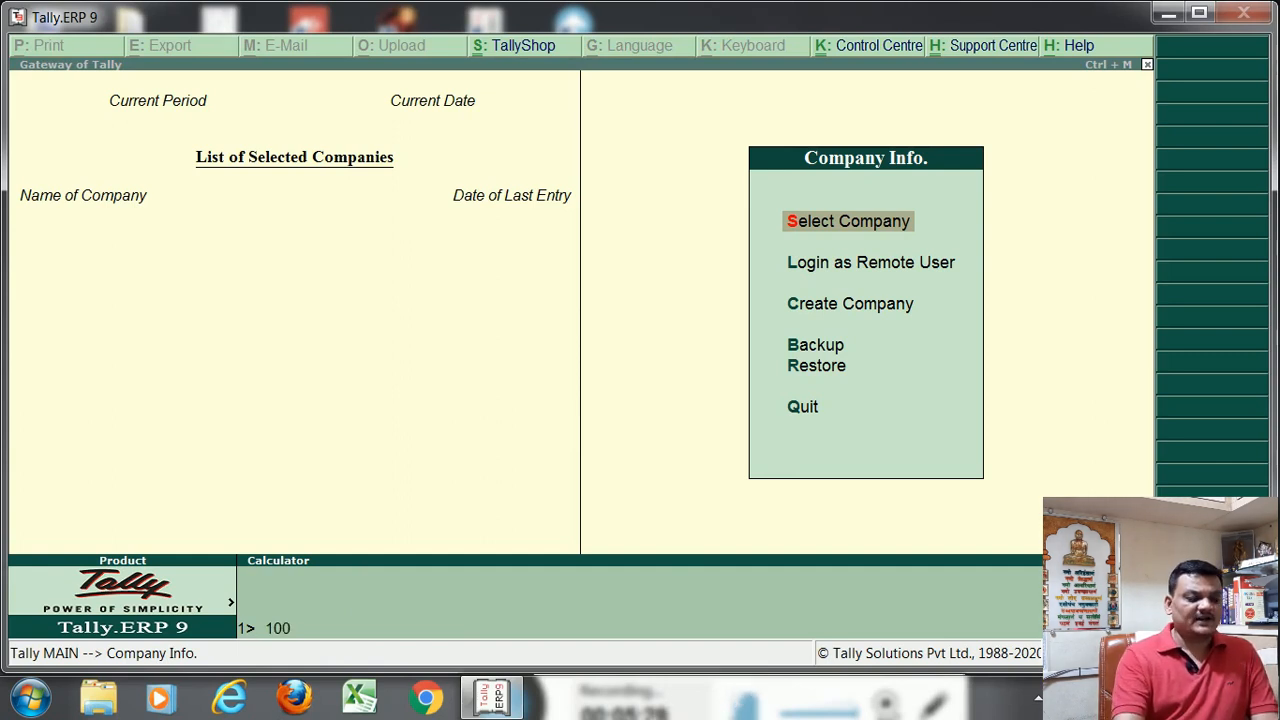
{"action": "type", "text": "00"}
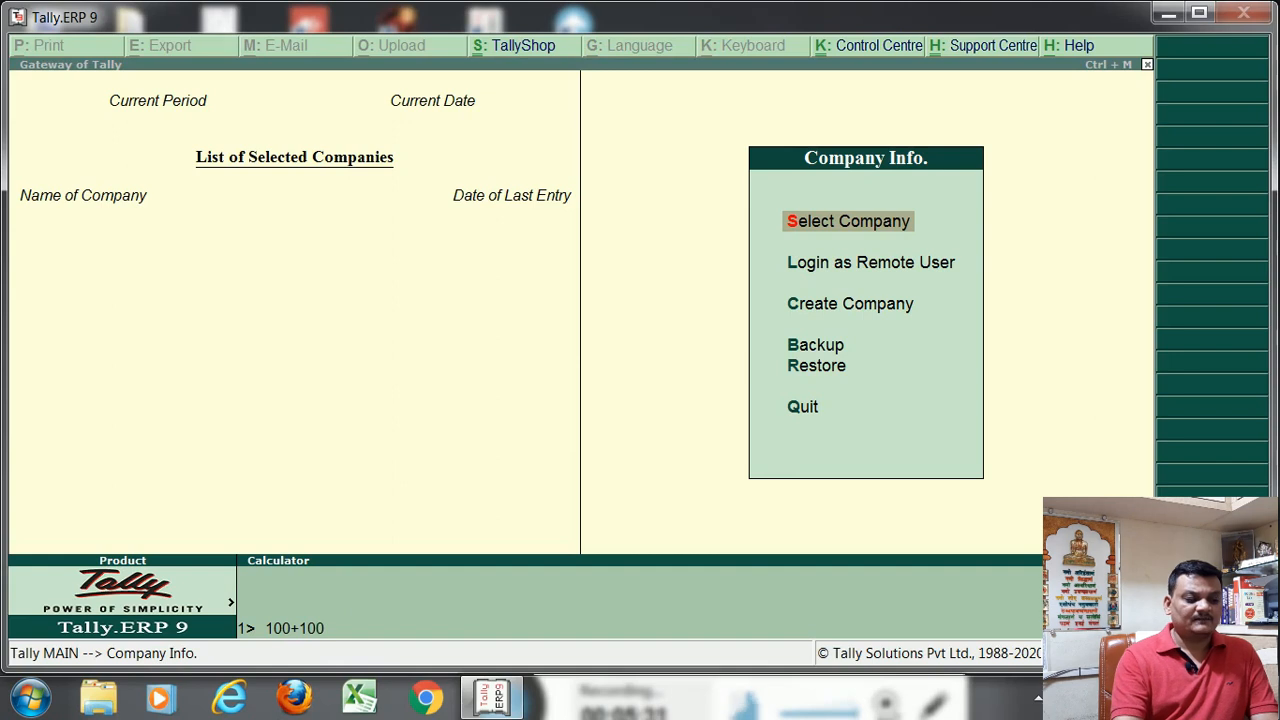
{"action": "key", "text": "Return"}
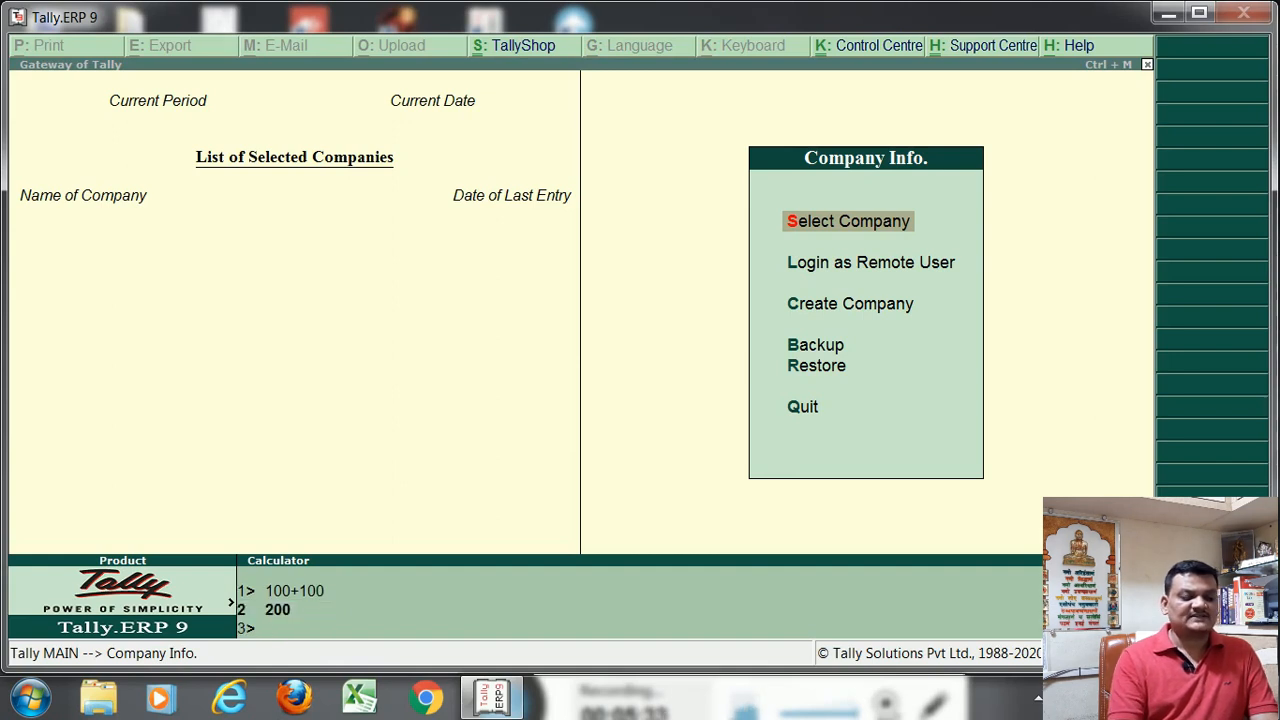
{"action": "type", "text": "1000"}
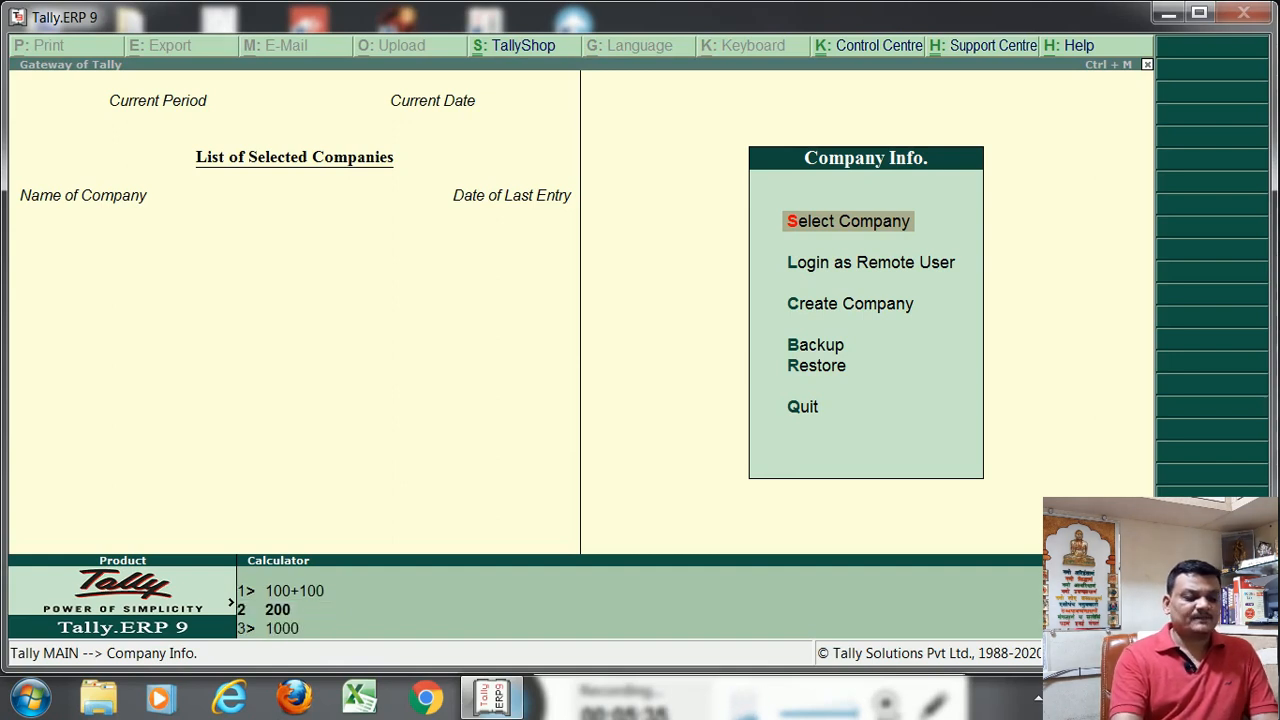
{"action": "type", "text": "0/2"}
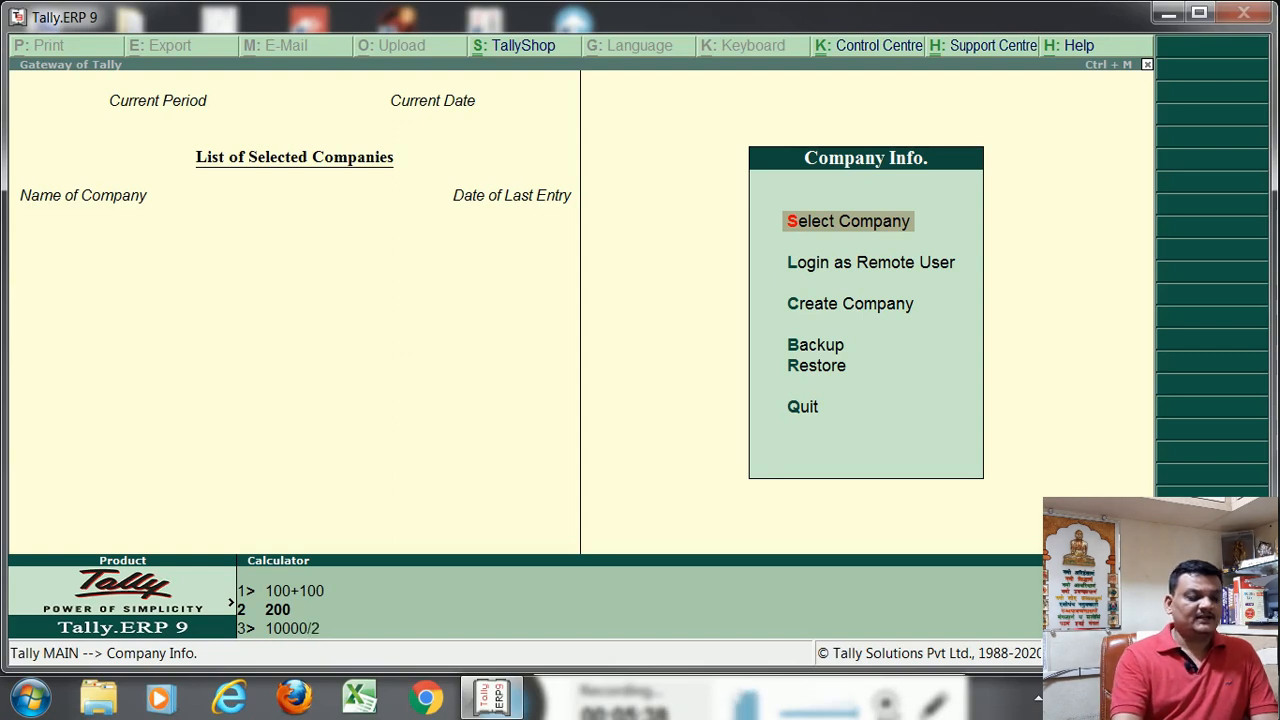
{"action": "key", "text": "Return"}
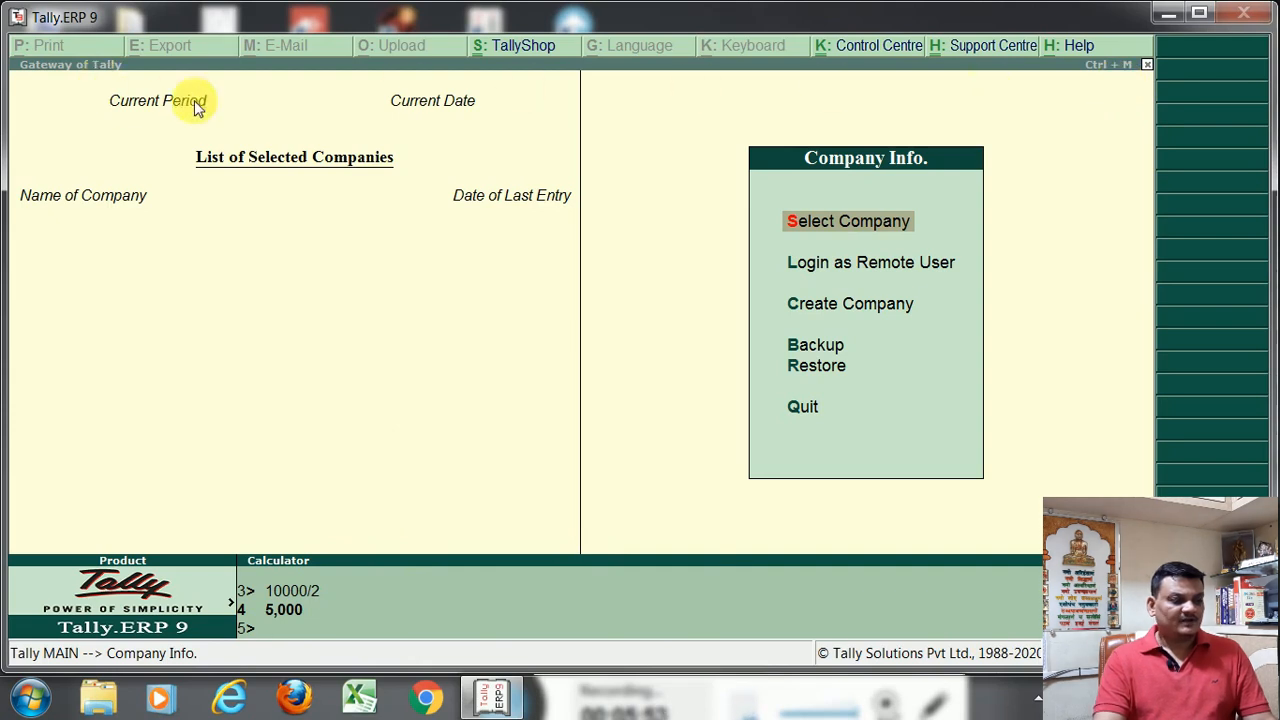
{"action": "left_click", "coordinate": [1099, 90]}
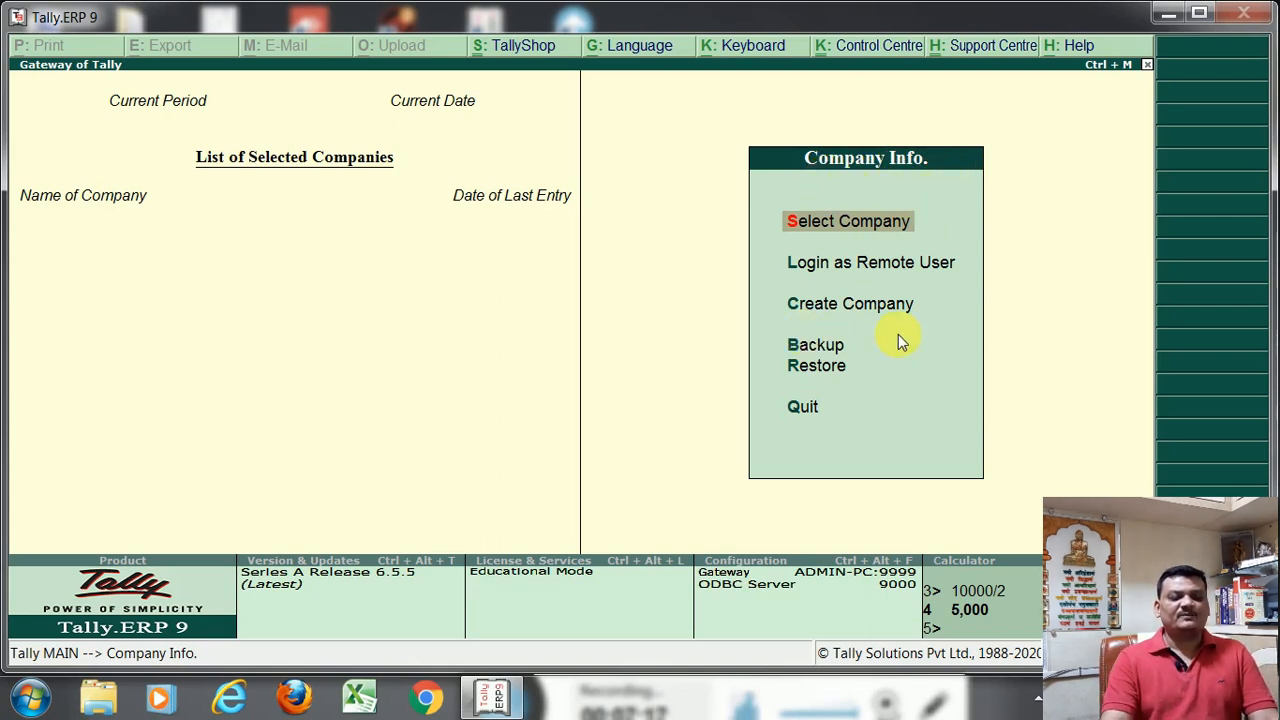
Highlight the Create Company option in Company Info
{"action": "key", "text": "Down"}
{"action": "key", "text": "Down"}
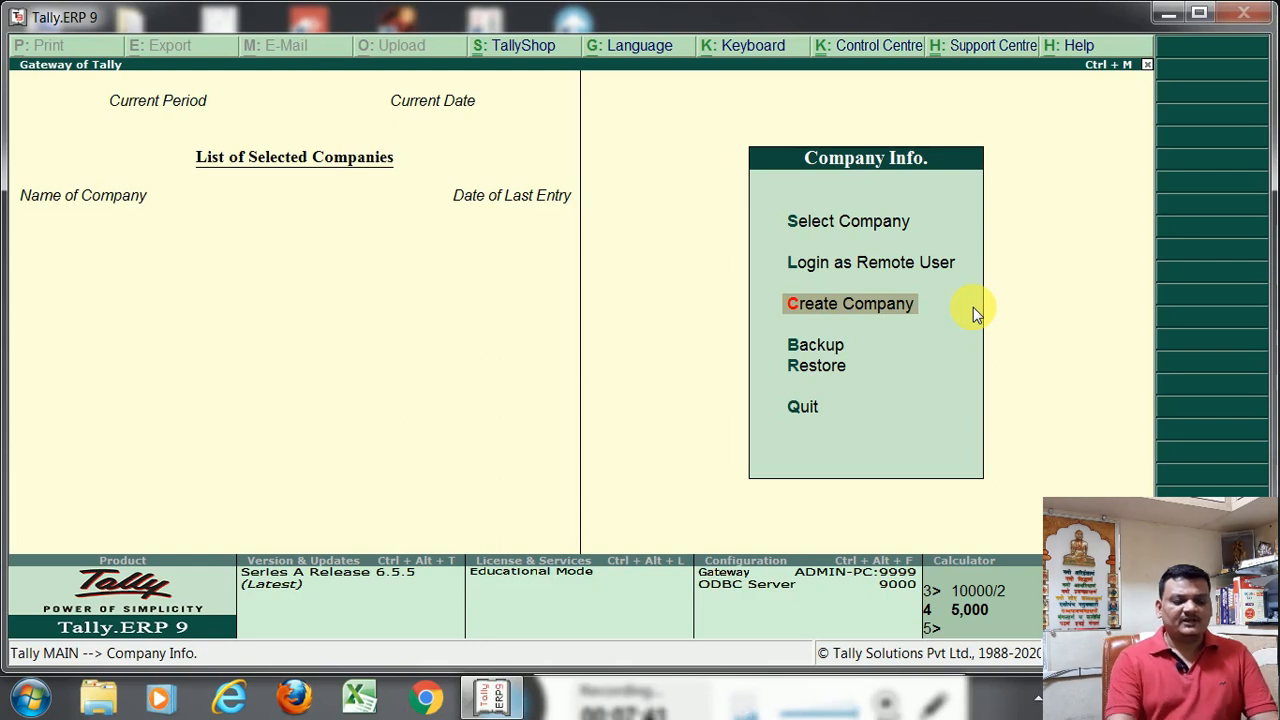
{"action": "key", "text": "Up"}
{"action": "key", "text": "Up"}
{"action": "key", "text": "Down"}
{"action": "key", "text": "Down"}
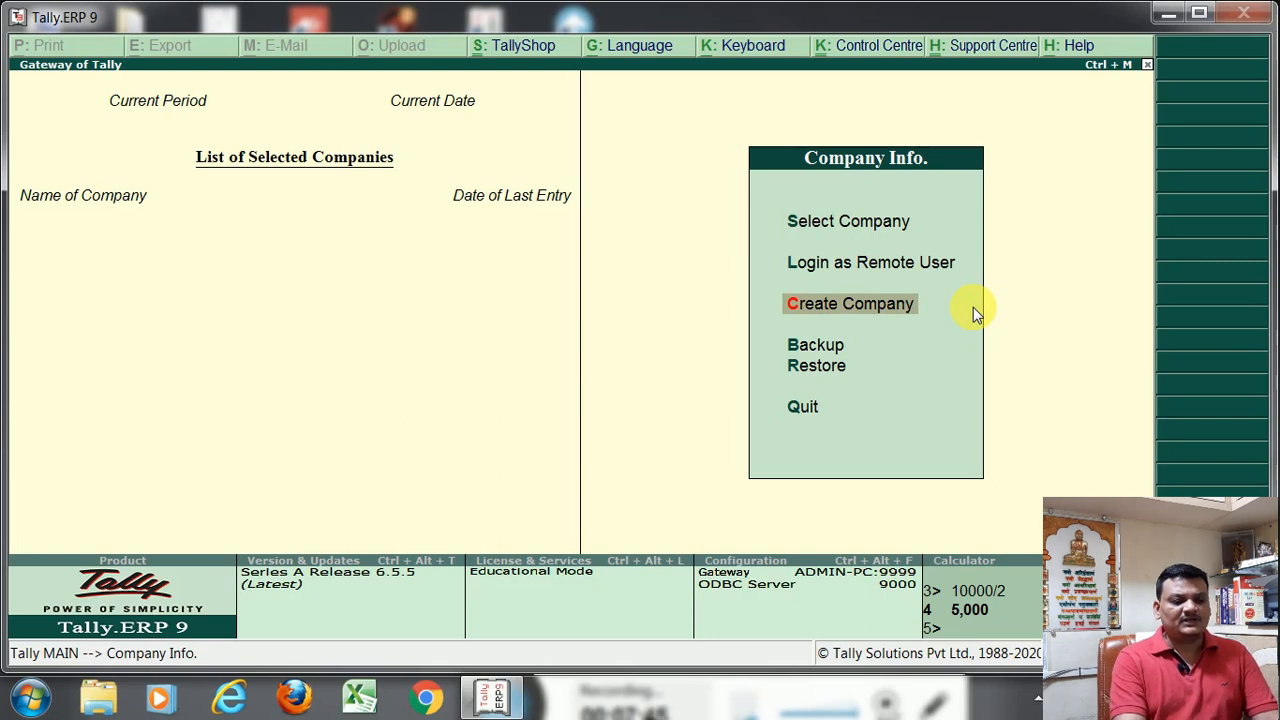
{"action": "key", "text": "Up"}
{"action": "key", "text": "Down"}
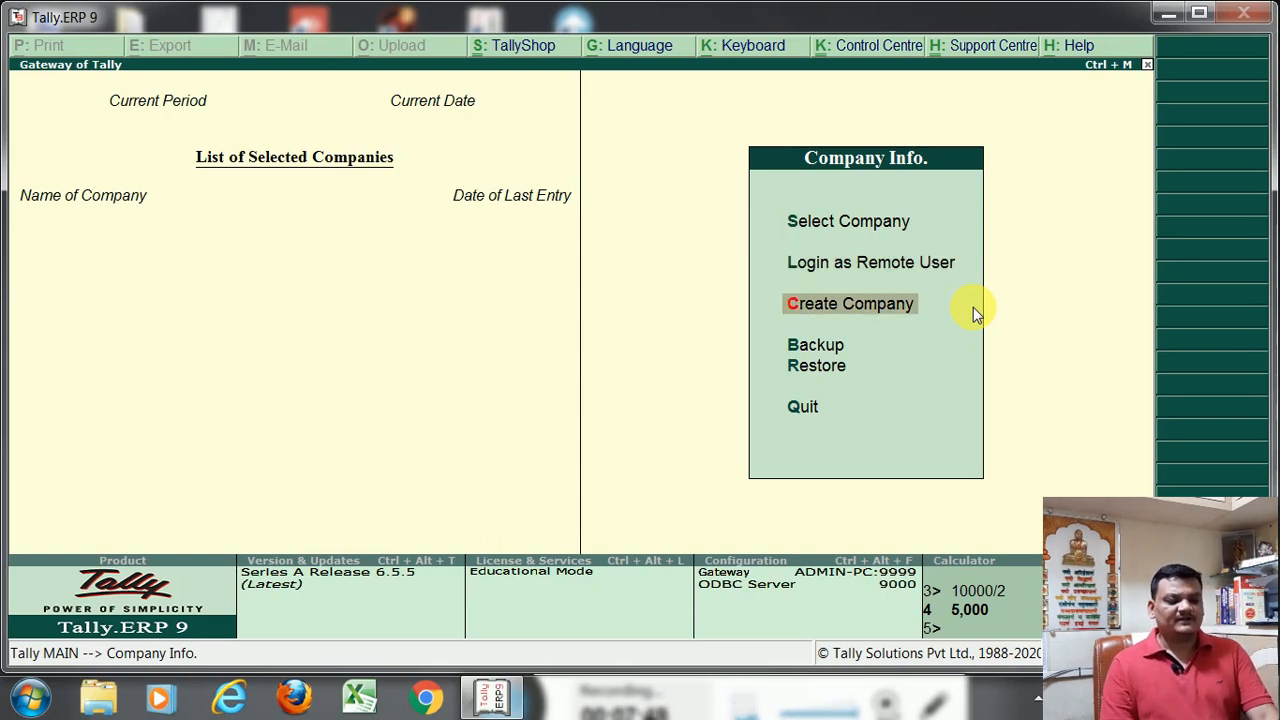
{"action": "key", "text": "Up"}
{"action": "key", "text": "Down"}
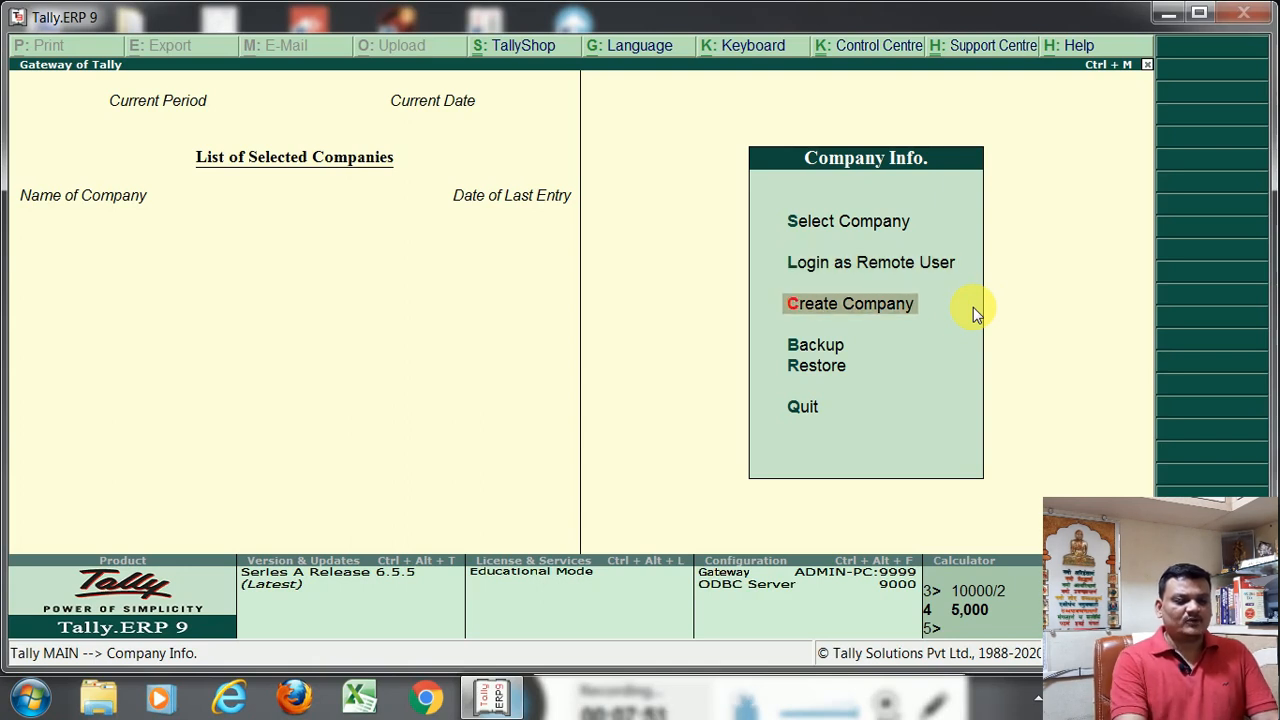
{"action": "key", "text": "Up"}
{"action": "key", "text": "Up"}
{"action": "key", "text": "Down"}
{"action": "key", "text": "Down"}
{"action": "key", "text": "Up"}
{"action": "key", "text": "Up"}
{"action": "key", "text": "Down"}
{"action": "key", "text": "Down"}
{"action": "key", "text": "Up"}
{"action": "key", "text": "Down"}
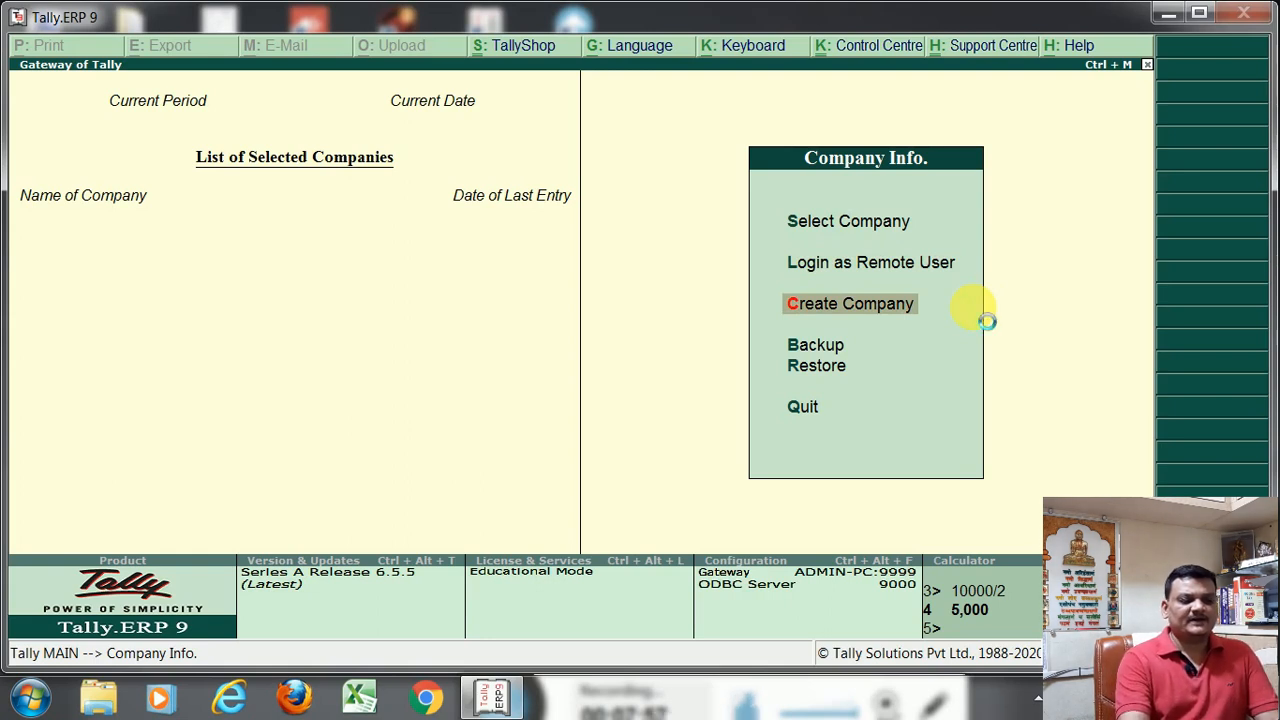
Open the Company Creation form and go back from the name to the data directory entry
{"action": "key", "text": "Return"}
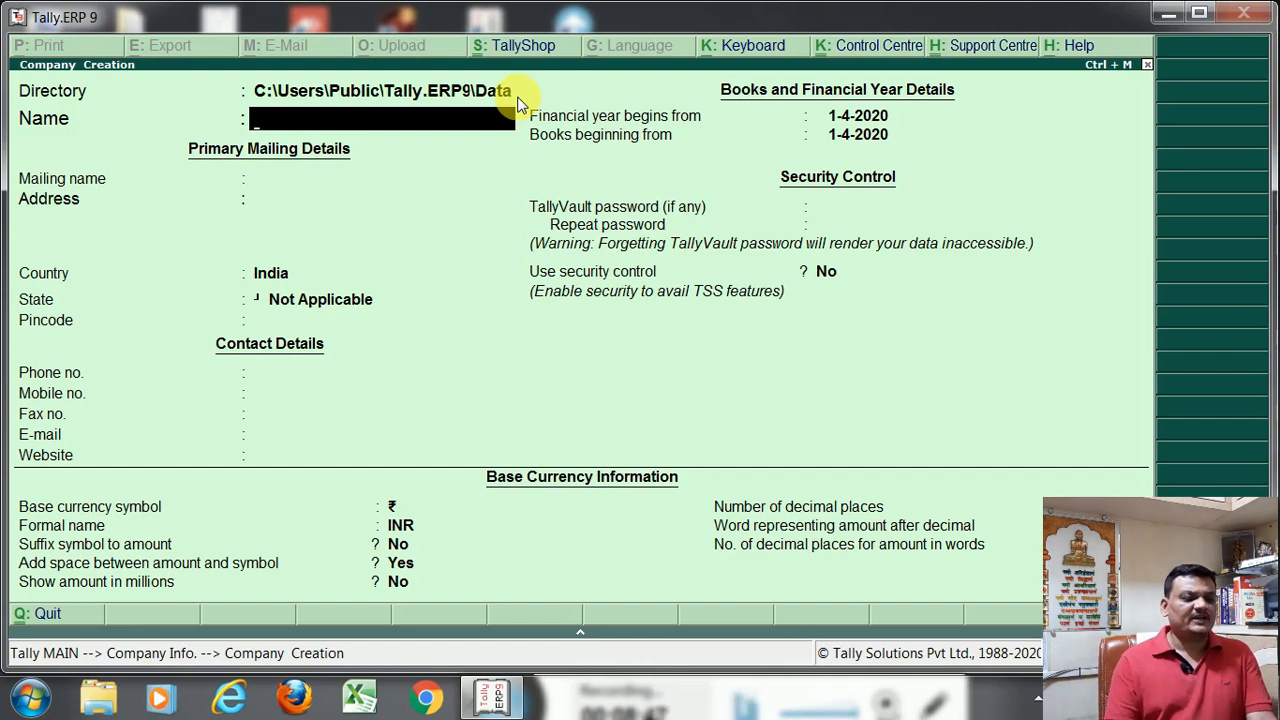
{"action": "key", "text": "BackSpace"}
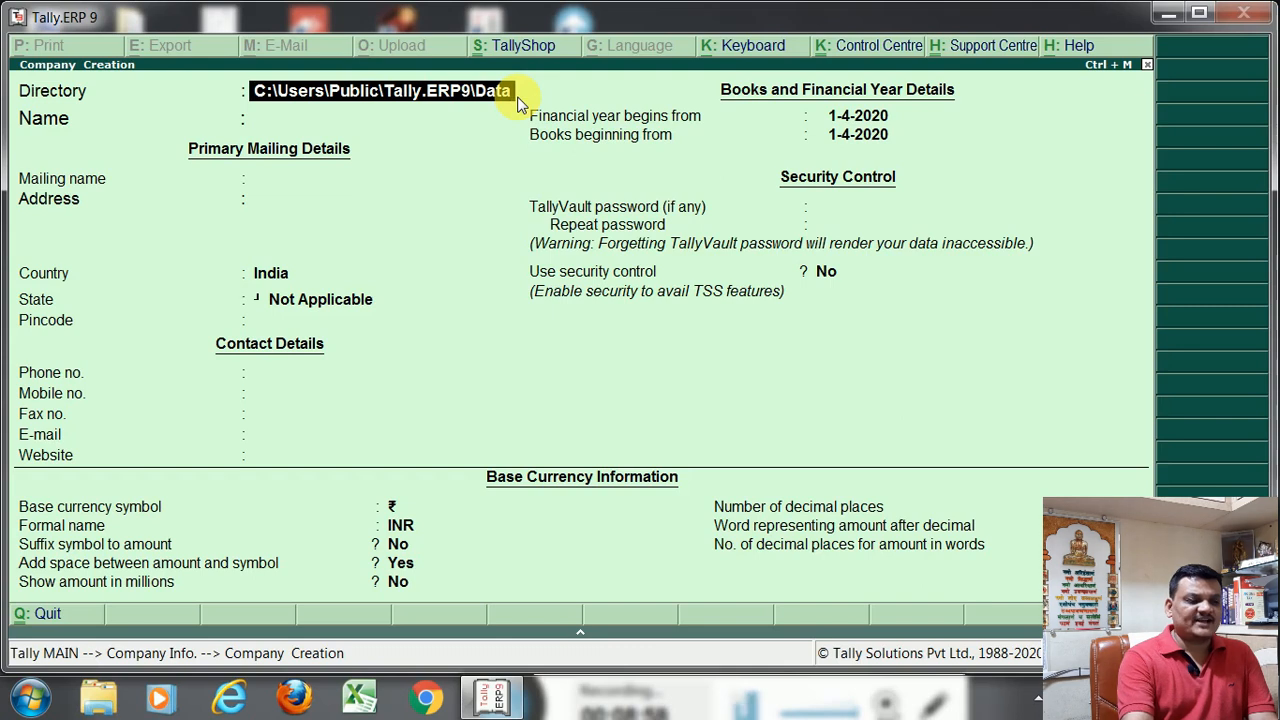
Set the company's data directory to C:\Users\Public\Tally.ERP9\Data\2019-20
{"action": "type", "text": "\\"}
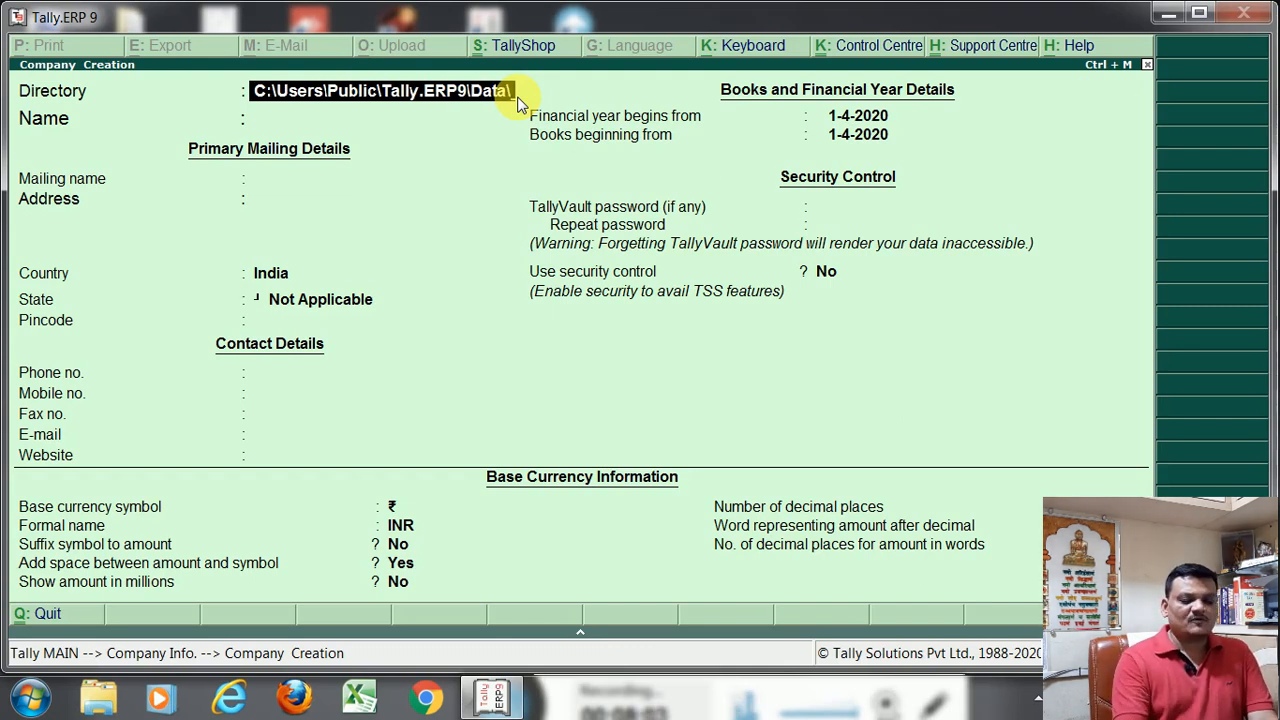
{"action": "type", "text": "2019"}
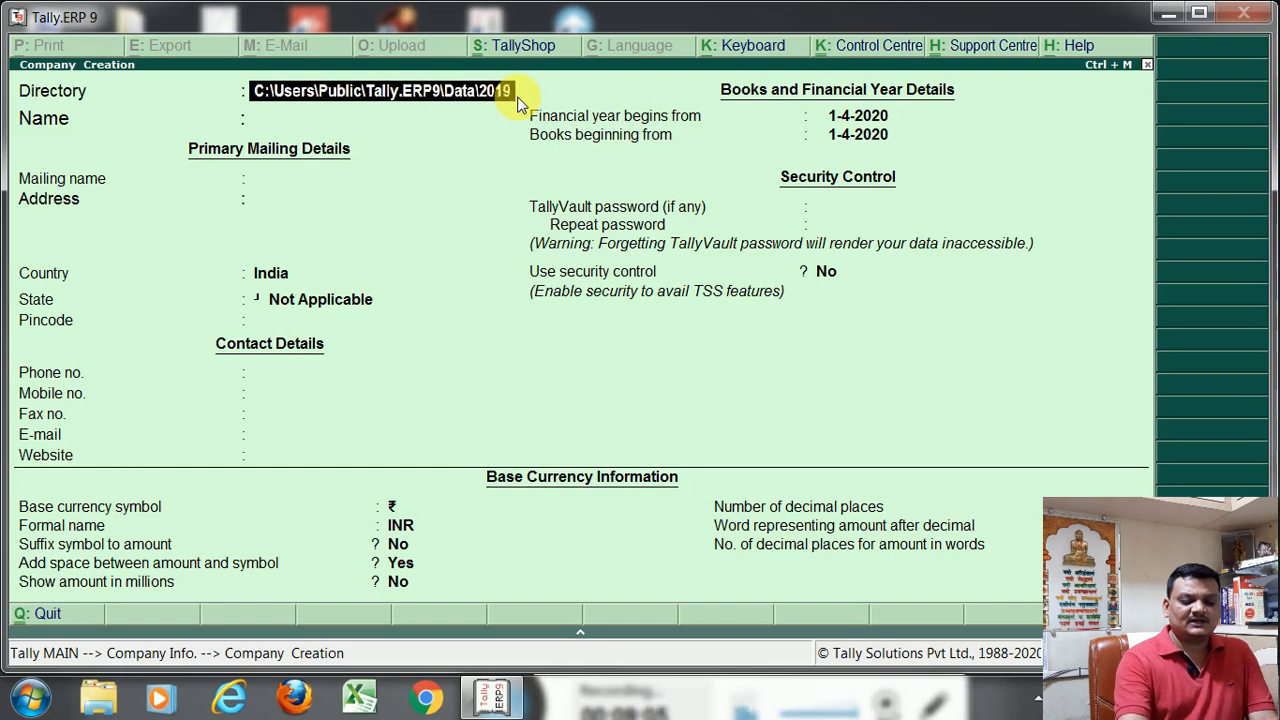
{"action": "type", "text": "-20"}
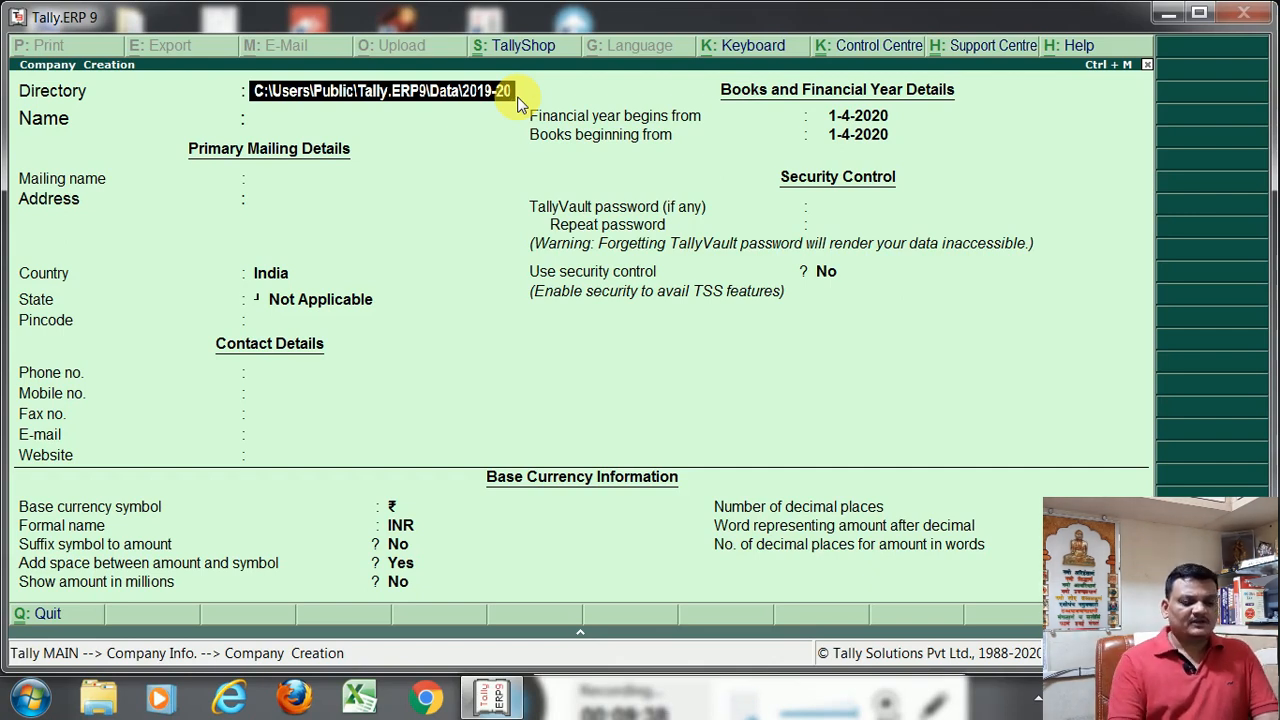
{"action": "key", "text": "Return"}
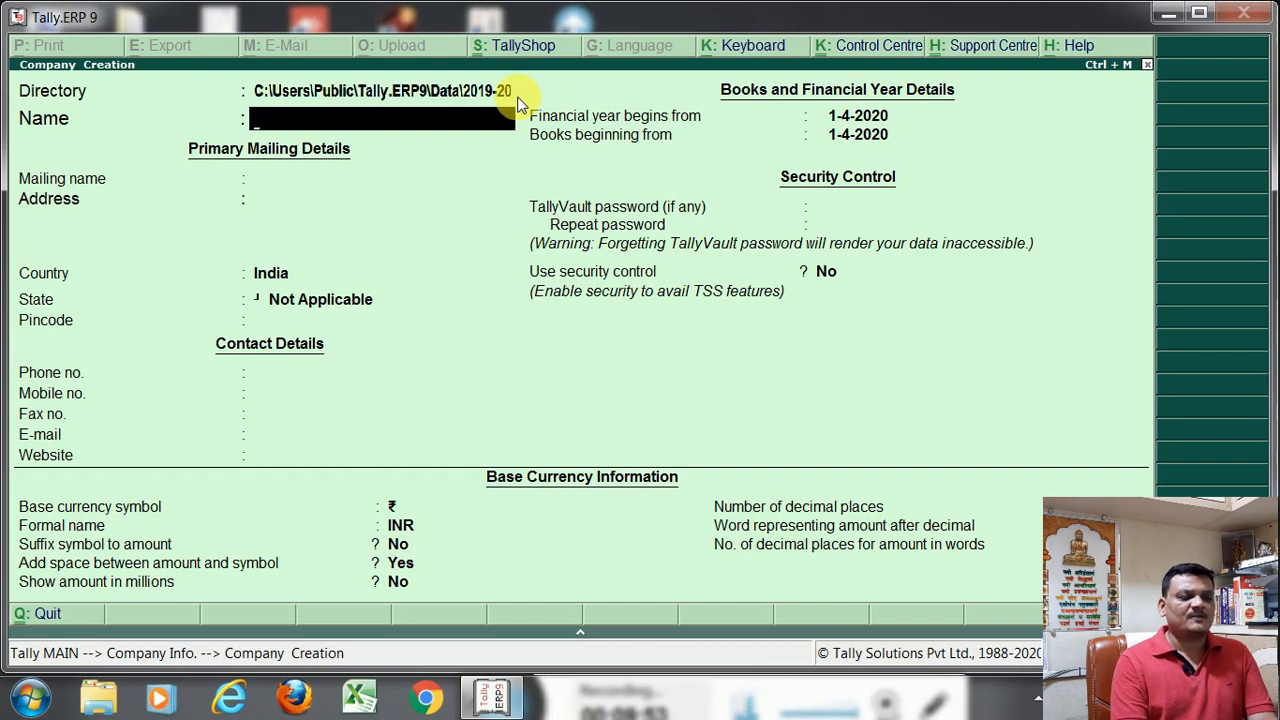
Name the company Mahavir Trading Co. and accept the same text as its mailing name
{"action": "type", "text": "Ma"}
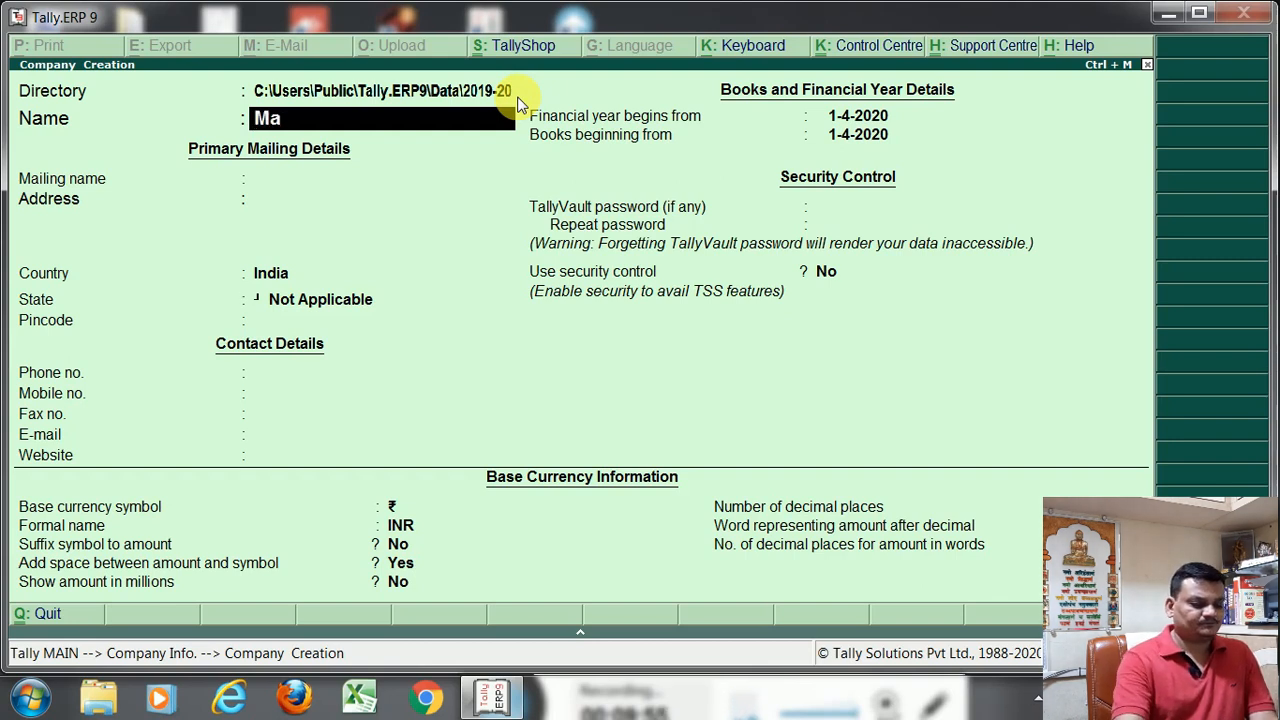
{"action": "type", "text": "havir Trading Co"}
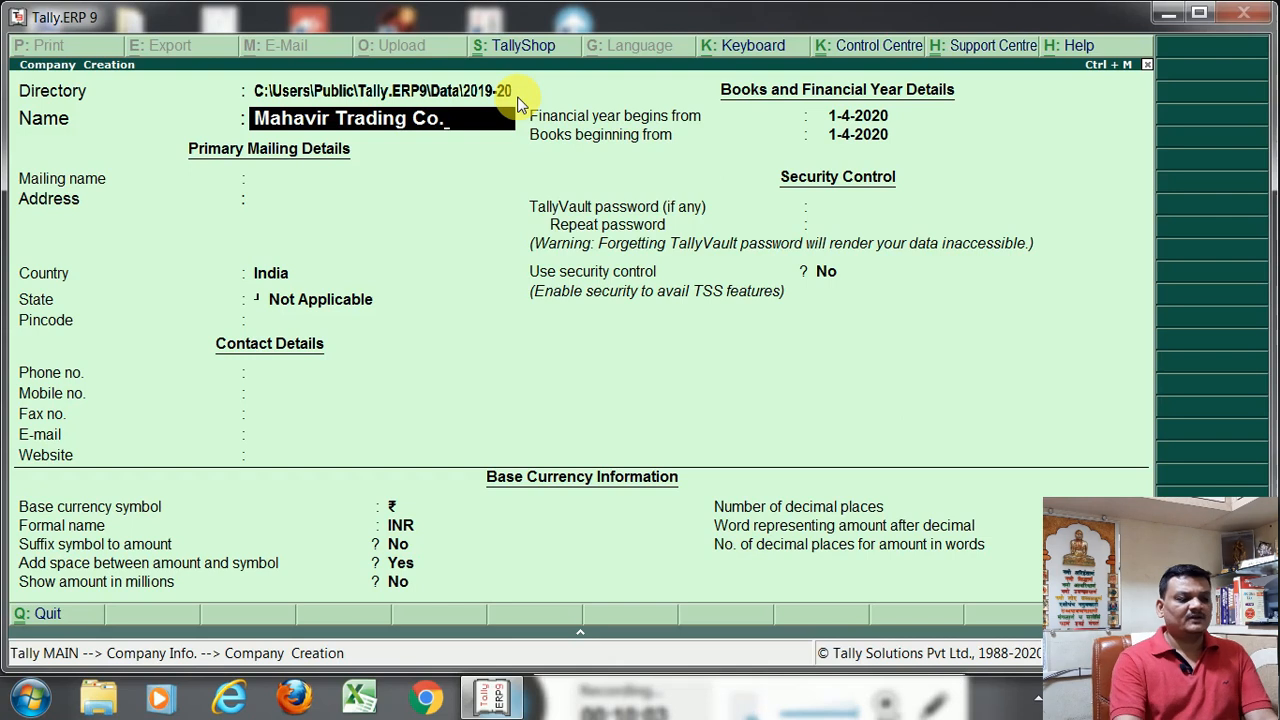
{"action": "type", "text": "."}
{"action": "key", "text": "Return"}
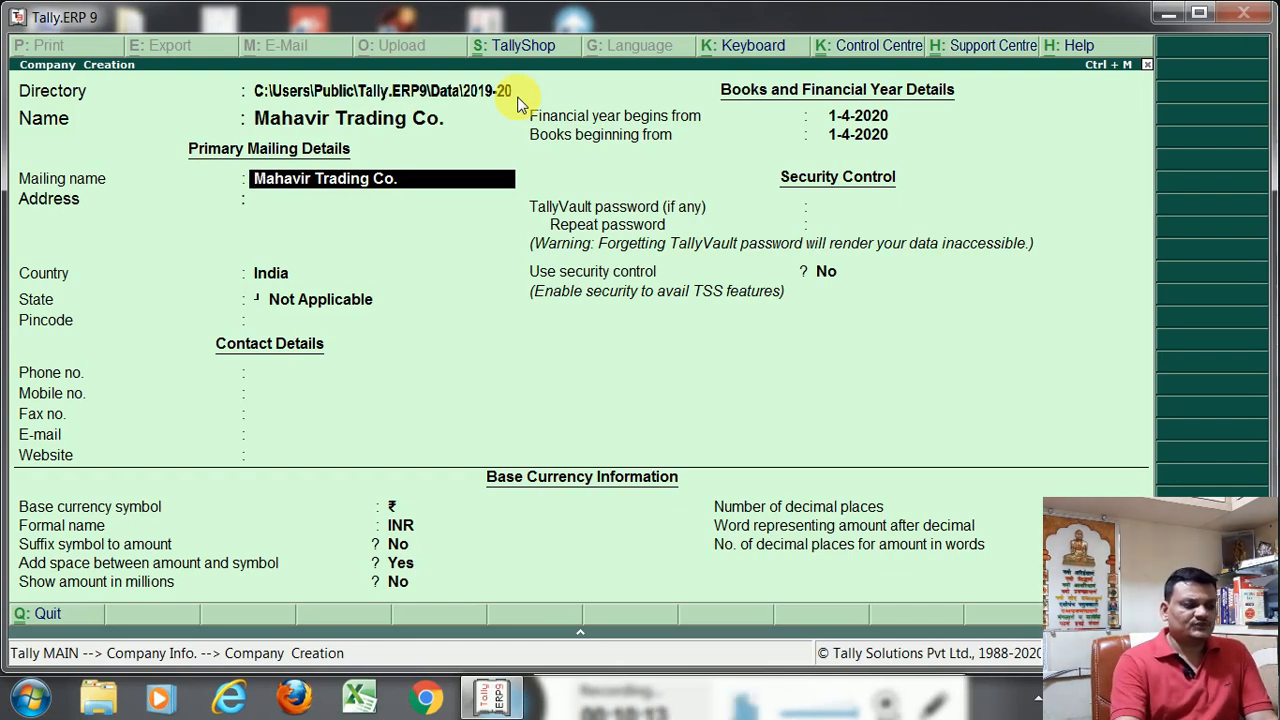
{"action": "key", "text": "Return"}
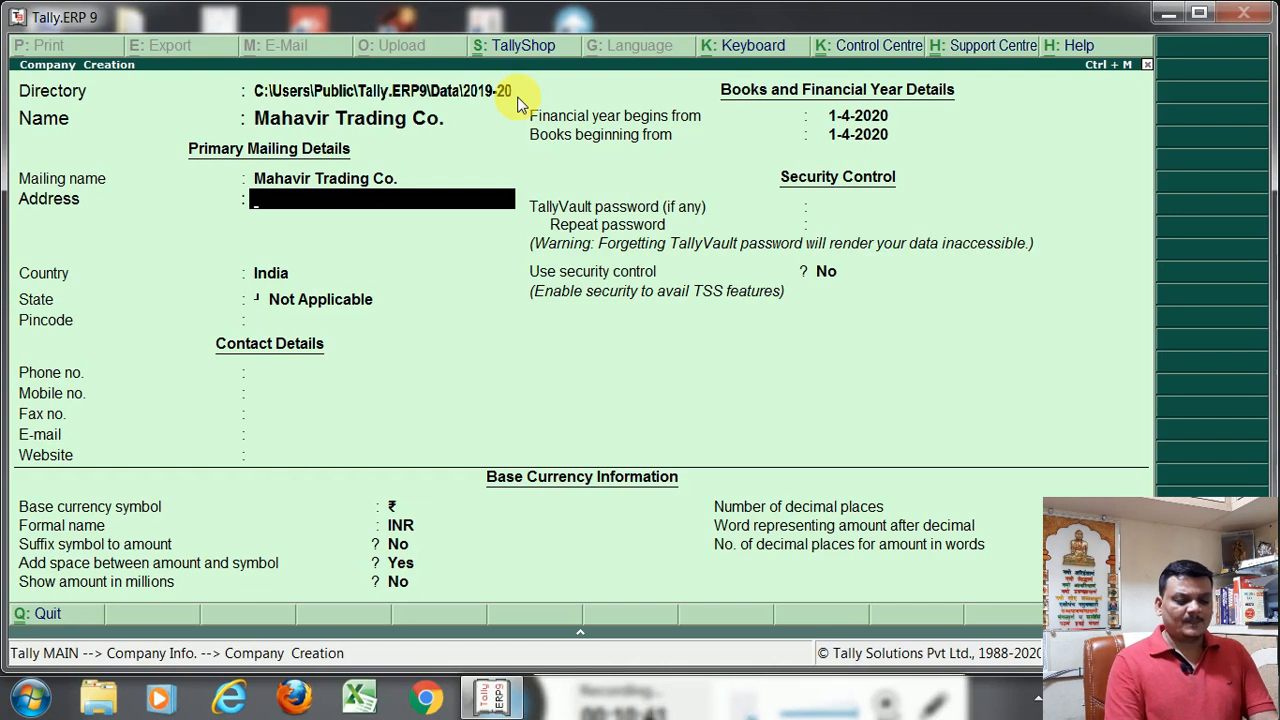
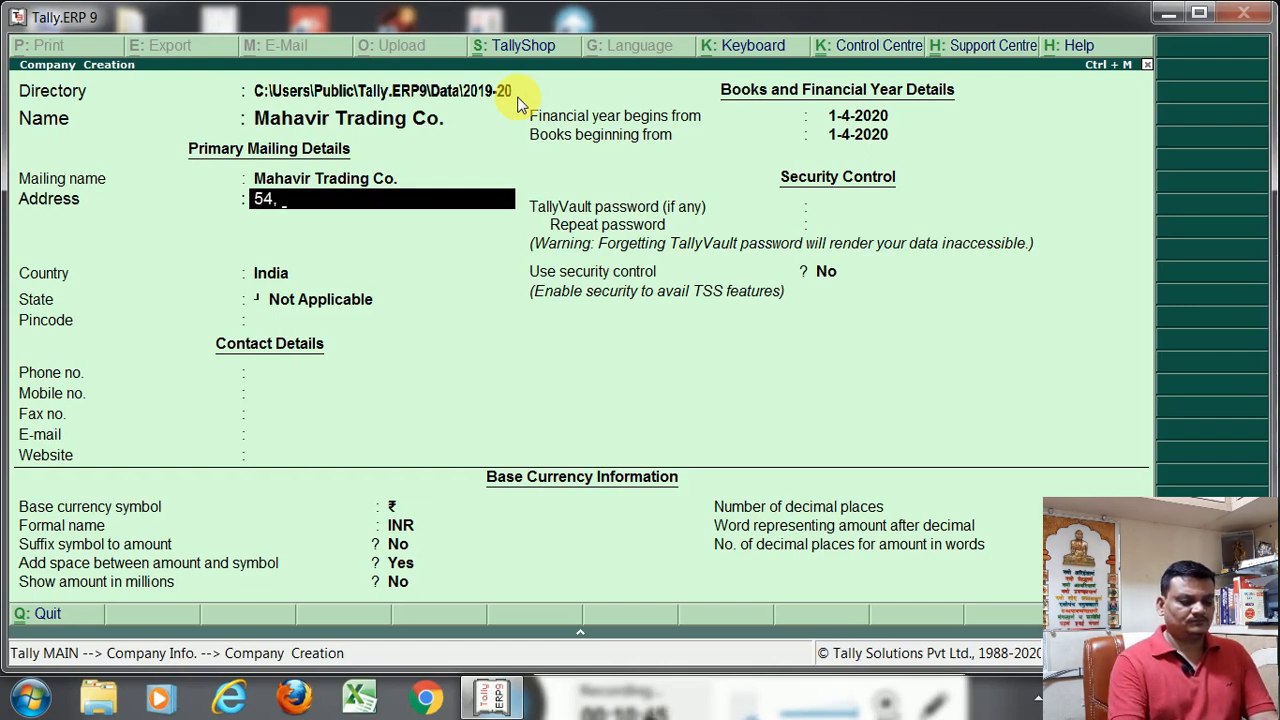
Enter the company's street address on the first address line and its town with postal code on the second
{"action": "key", "text": "Return"}
{"action": "type", "text": "Shirpur"}
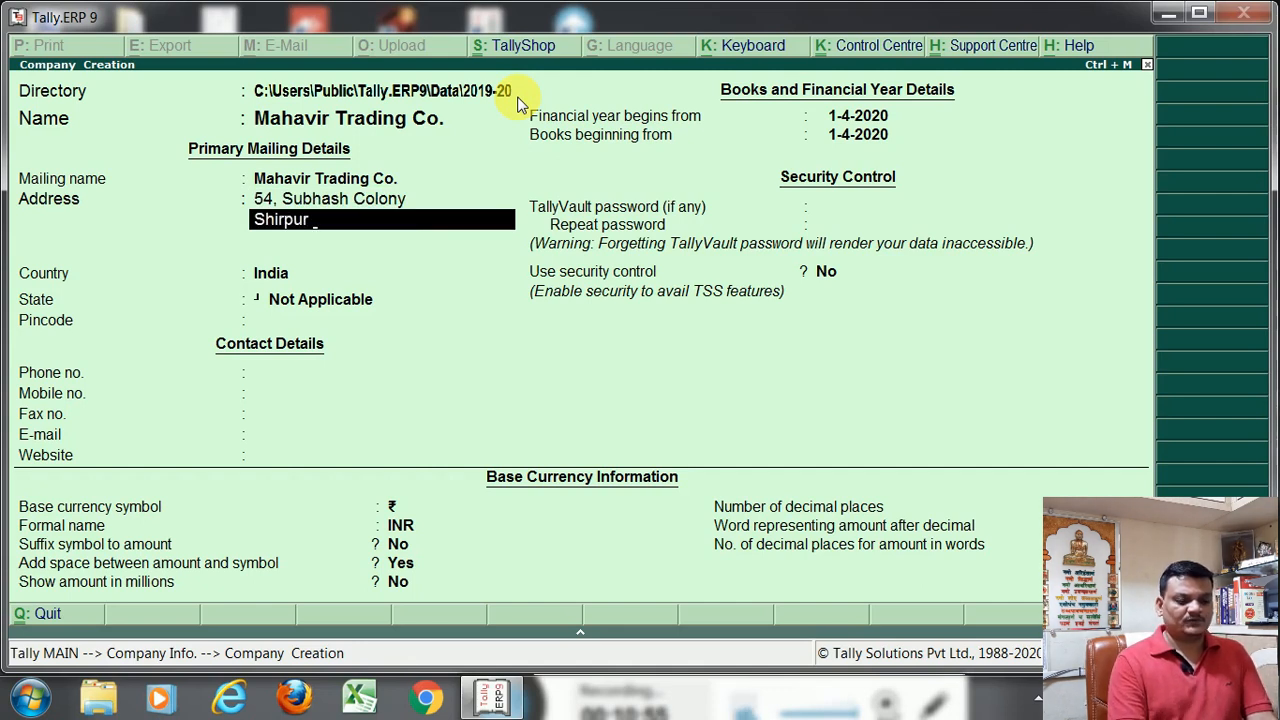
{"action": "type", "text": " 42"}
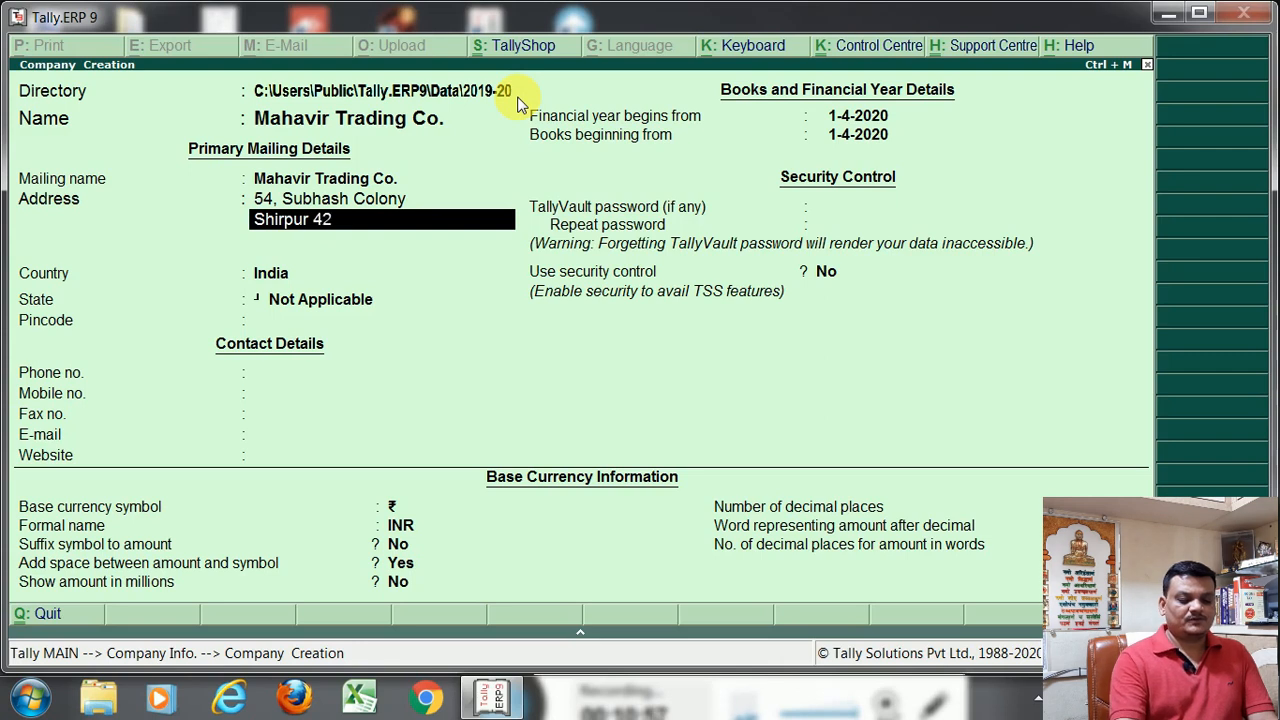
{"action": "type", "text": "5405"}
{"action": "key", "text": "Return"}
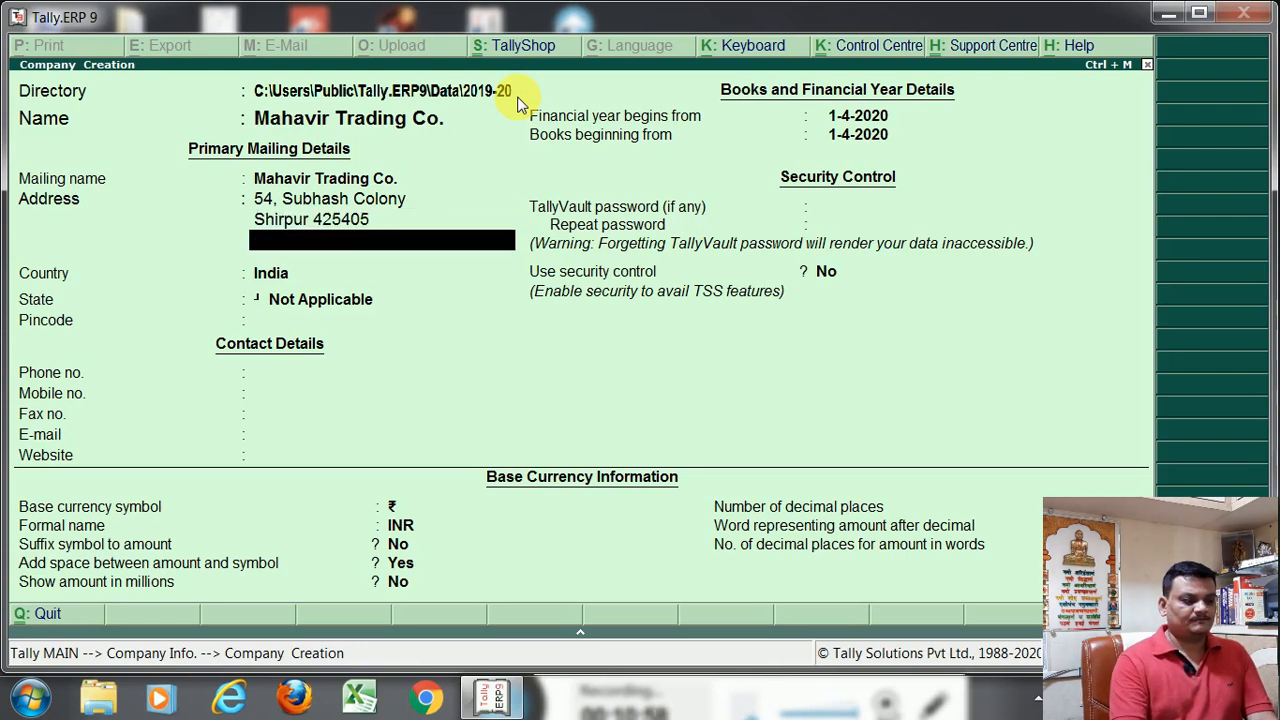
Enter the company's district and state abbreviation on the third address line and leave the fourth line blank
{"action": "type", "text": "Di"}
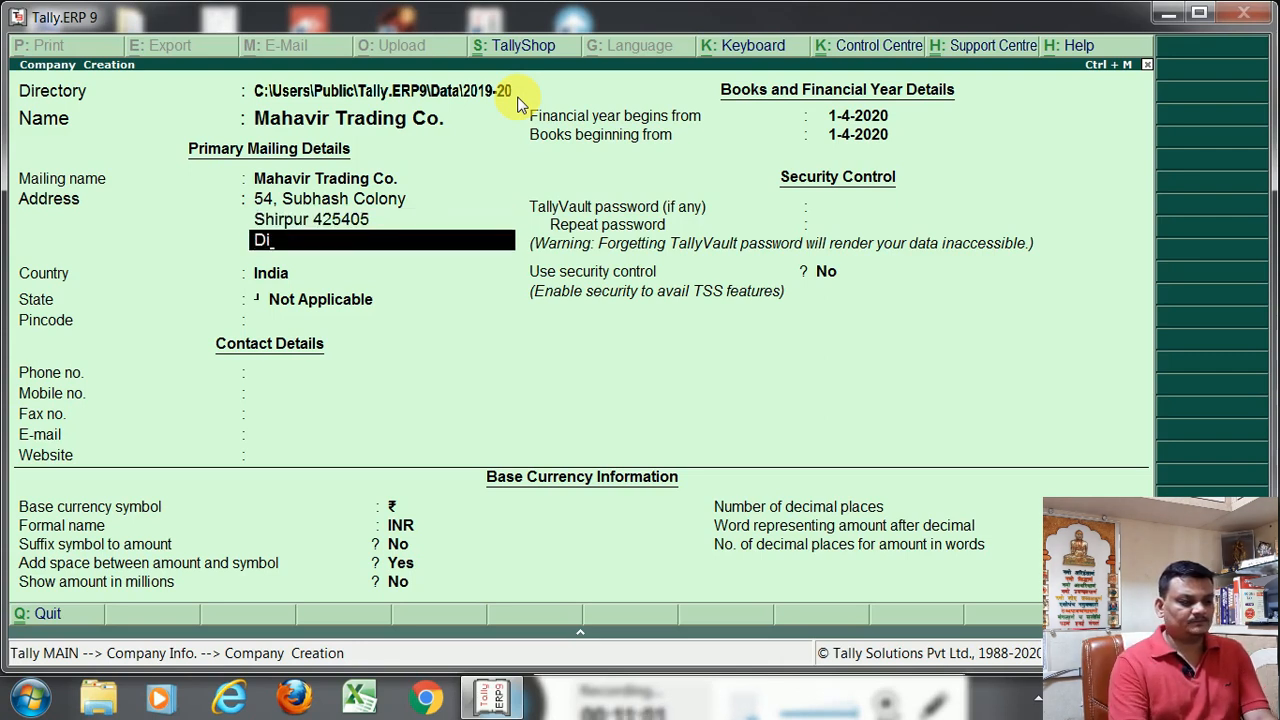
{"action": "type", "text": "st-"}
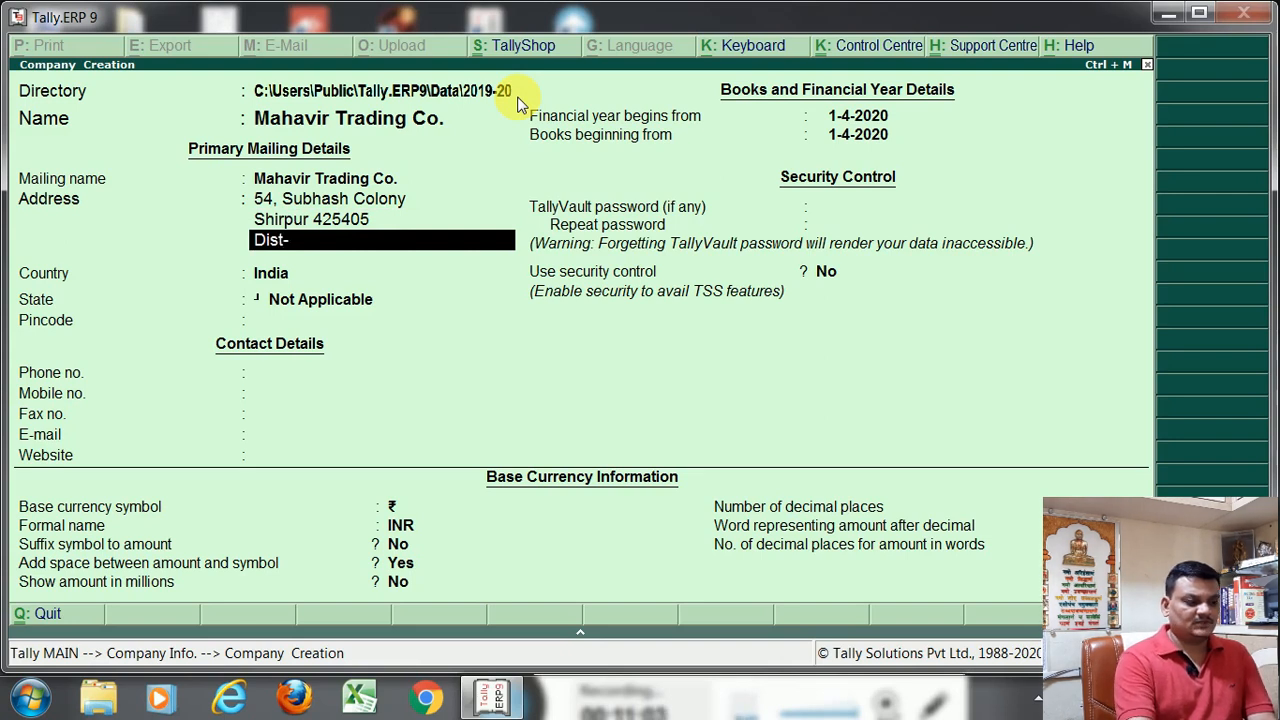
{"action": "type", "text": " Dhule"}
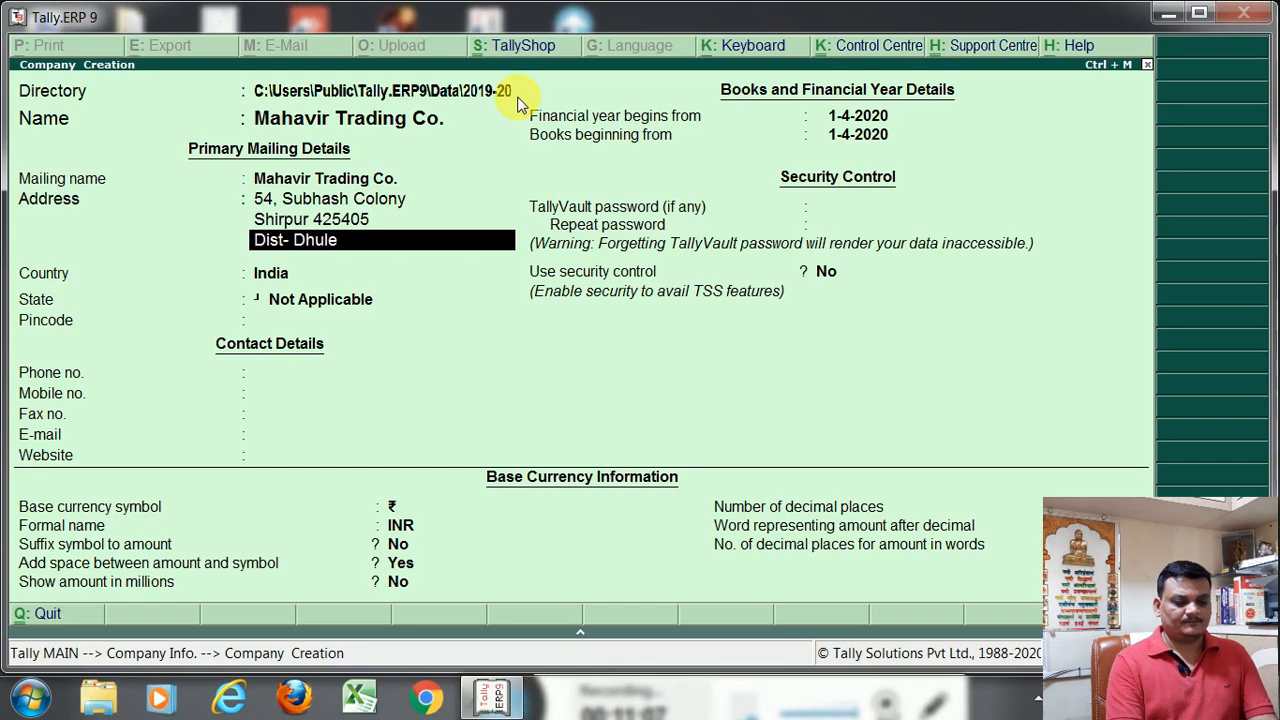
{"action": "type", "text": " MH"}
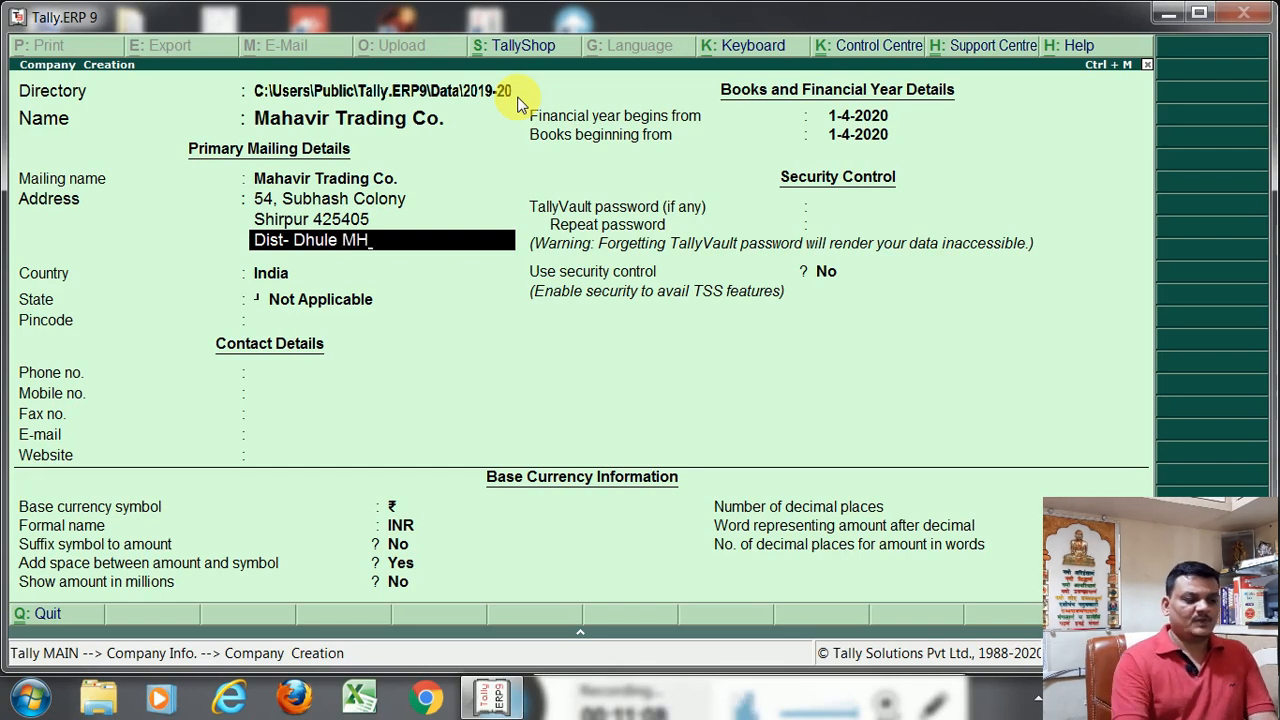
{"action": "key", "text": "Return"}
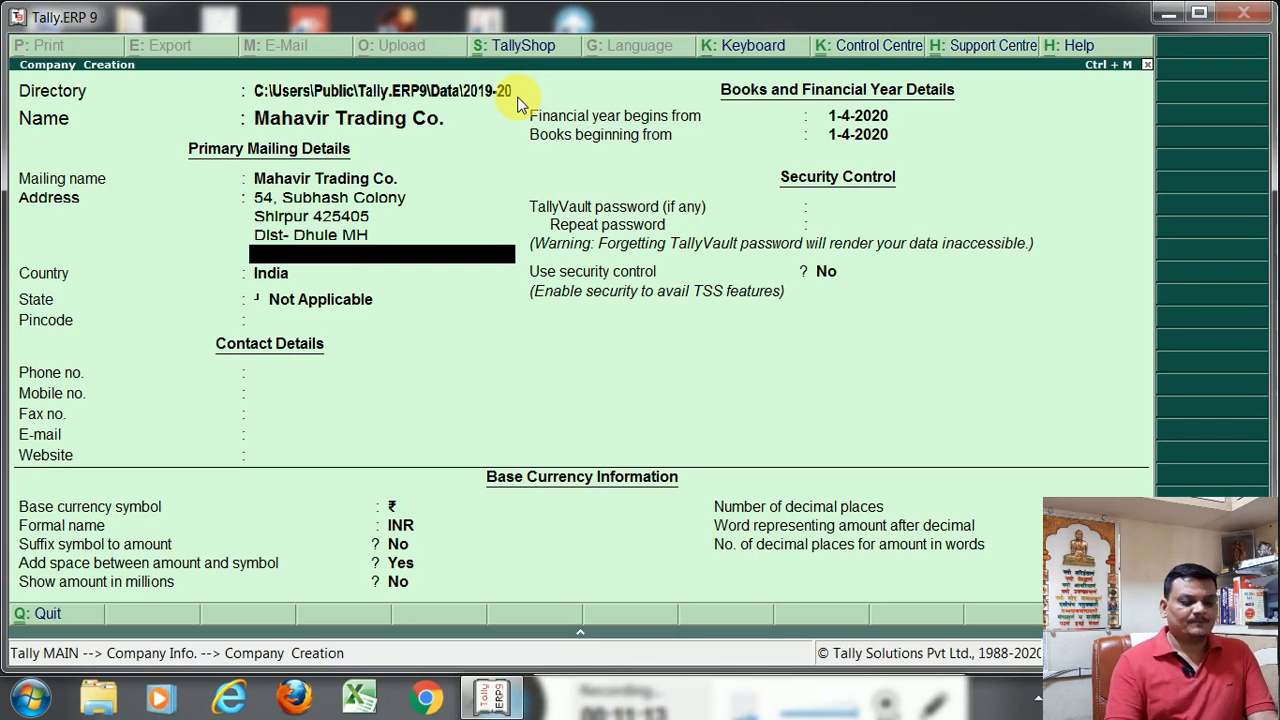
{"action": "key", "text": "Return"}
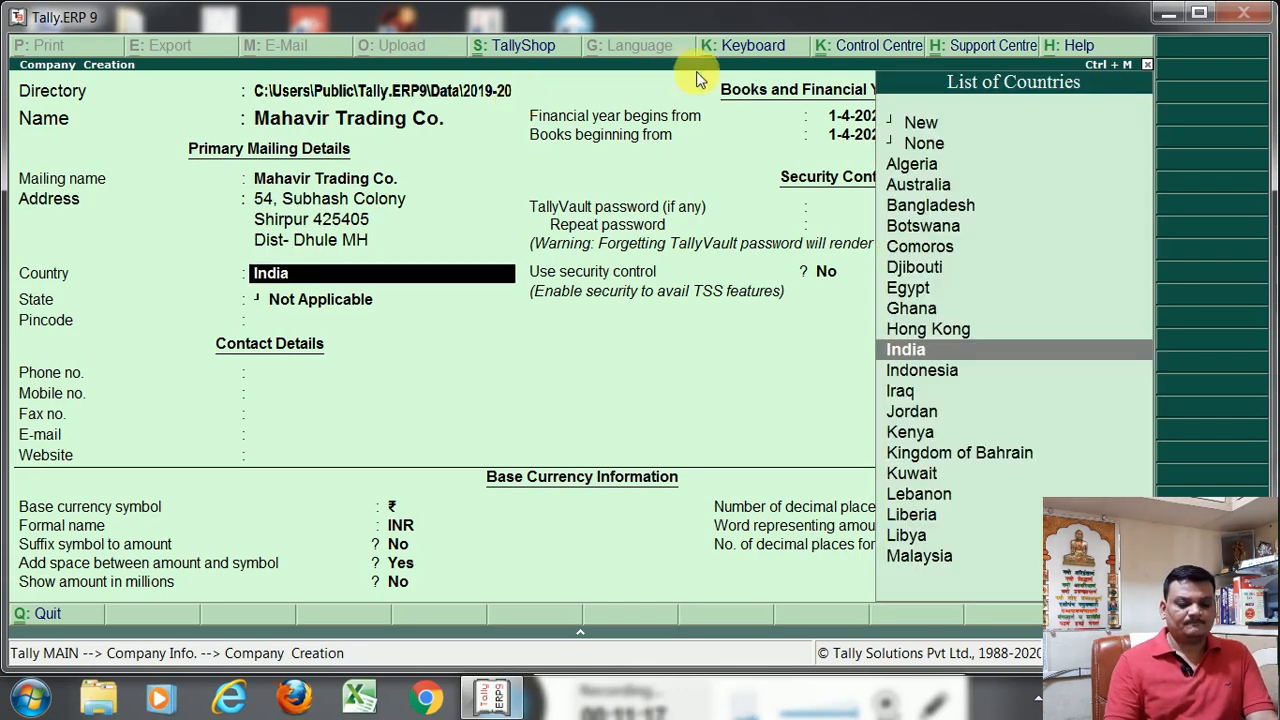
Choose India as the company's country and Maharashtra as its state
{"action": "left_click", "coordinate": [945, 352]}
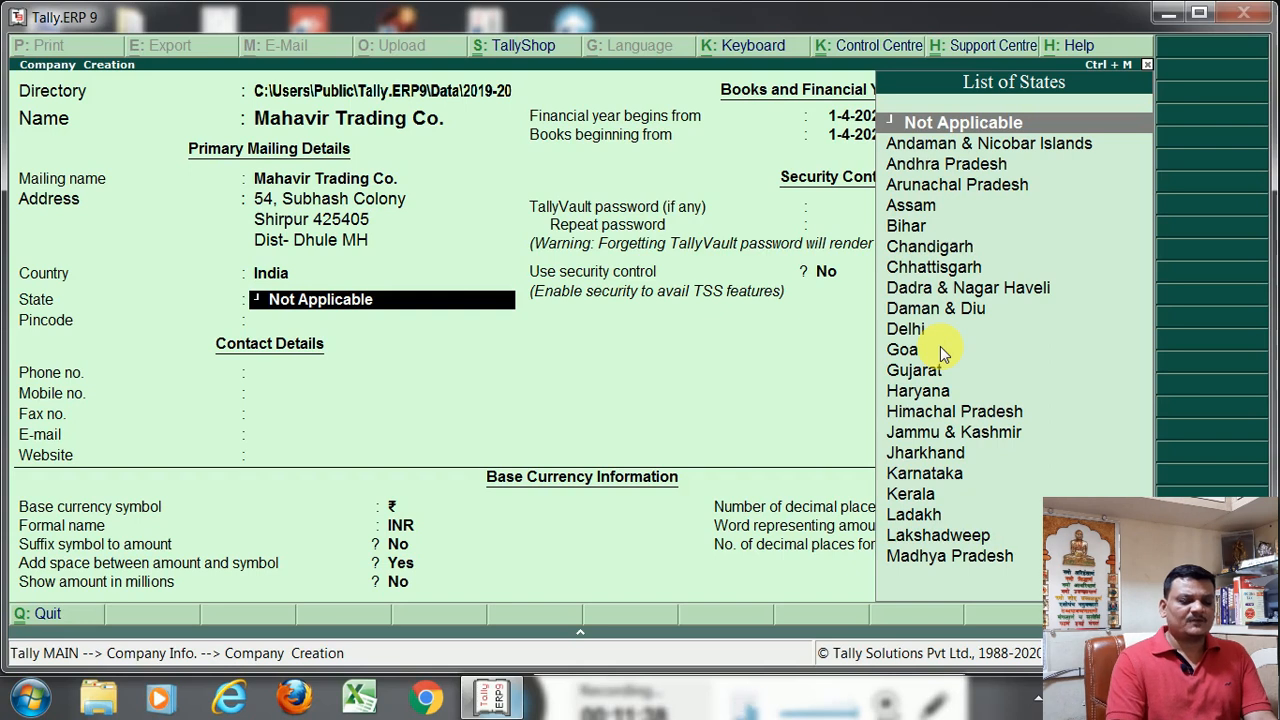
{"action": "type", "text": "M"}
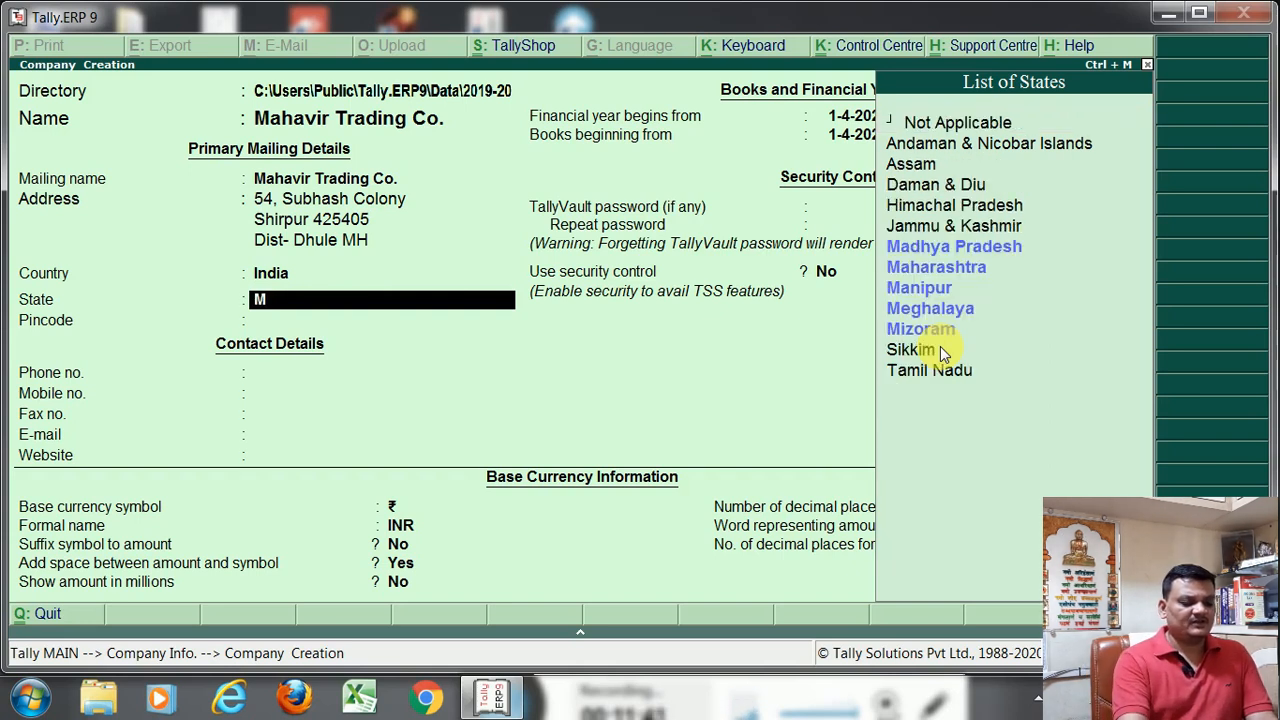
{"action": "key", "text": "Down"}
{"action": "key", "text": "Down"}
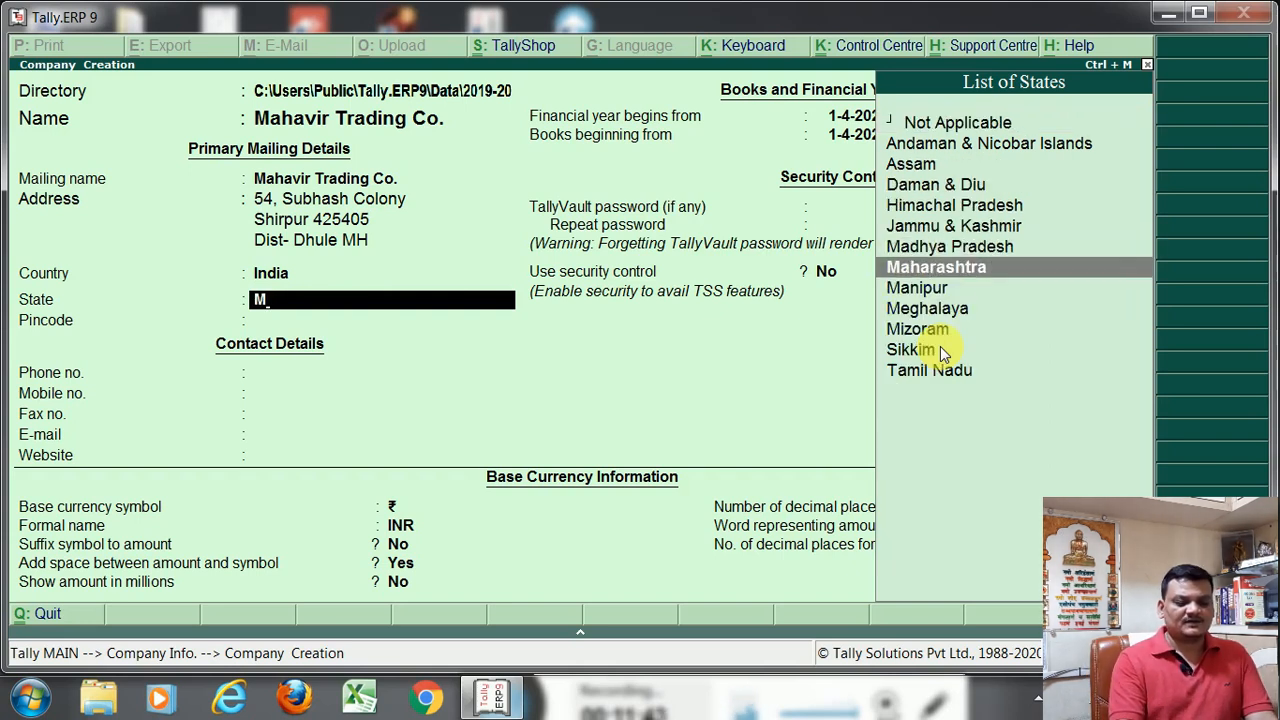
{"action": "key", "text": "Return"}
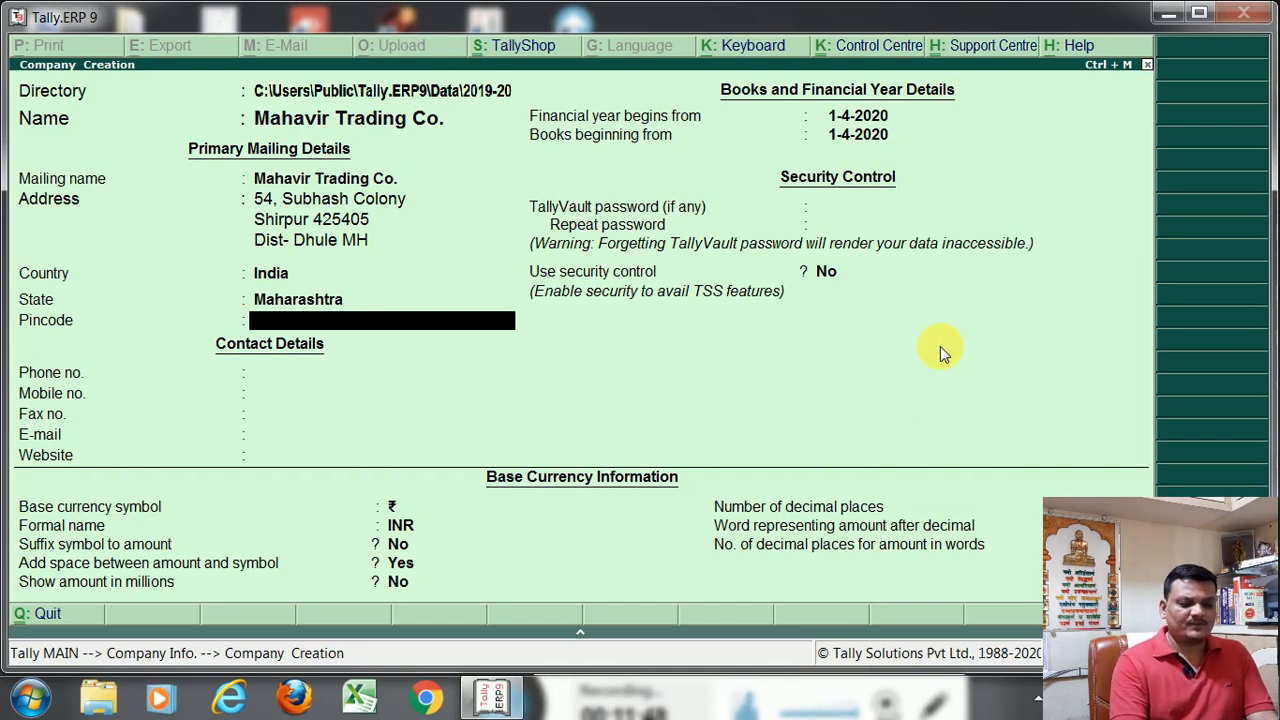
Fill in the company's pincode and leave the phone, mobile, fax, e-mail and website entries blank
{"action": "type", "text": "425405"}
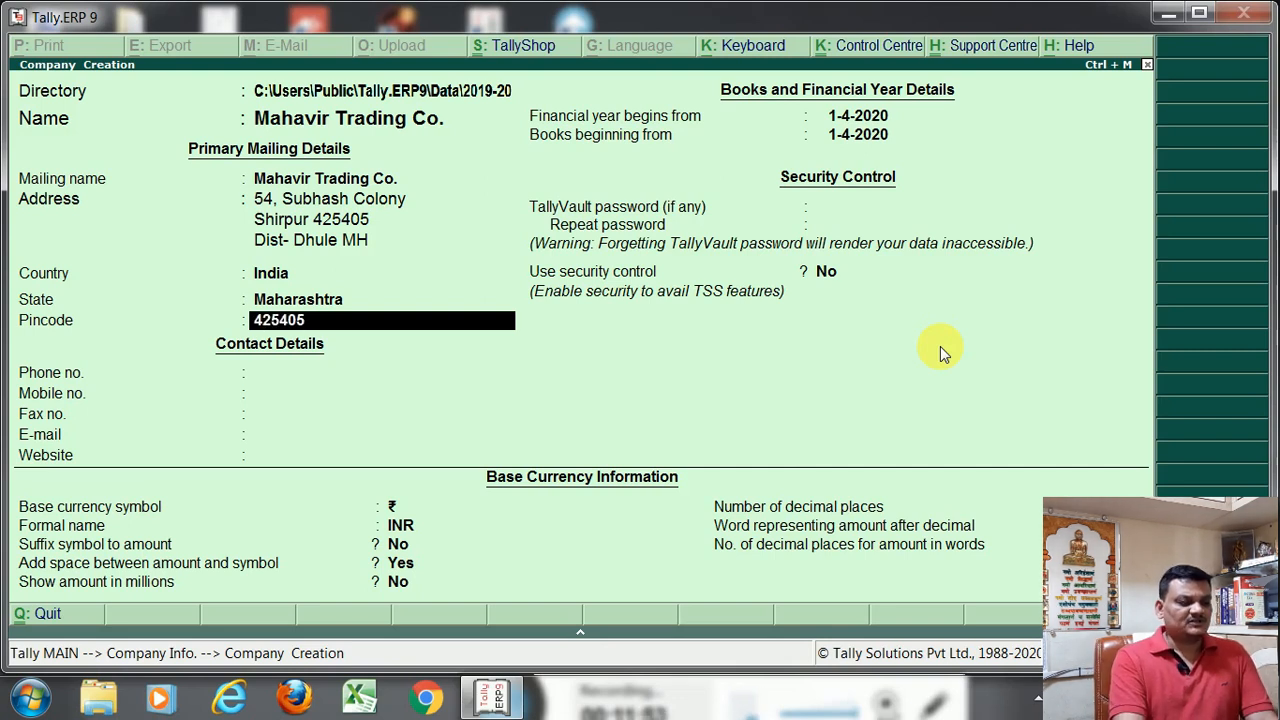
{"action": "key", "text": "Return"}
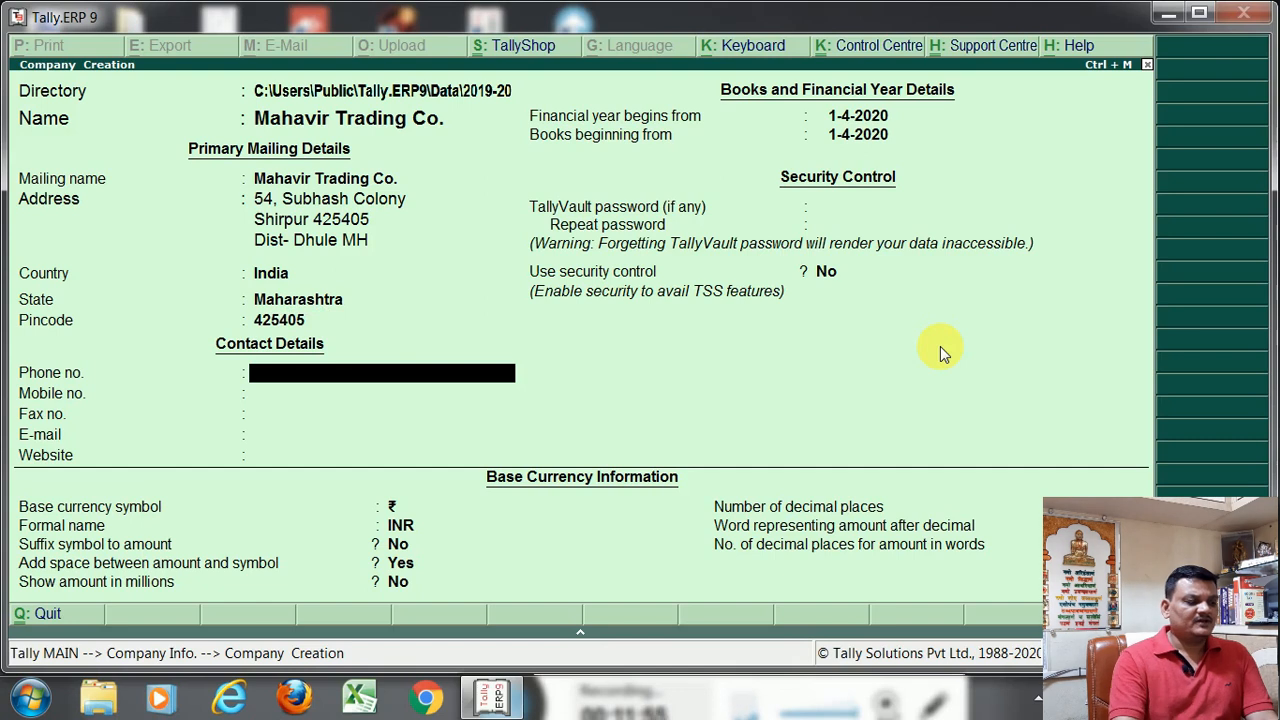
{"action": "key", "text": "Return"}
{"action": "key", "text": "Return"}
{"action": "key", "text": "Return"}
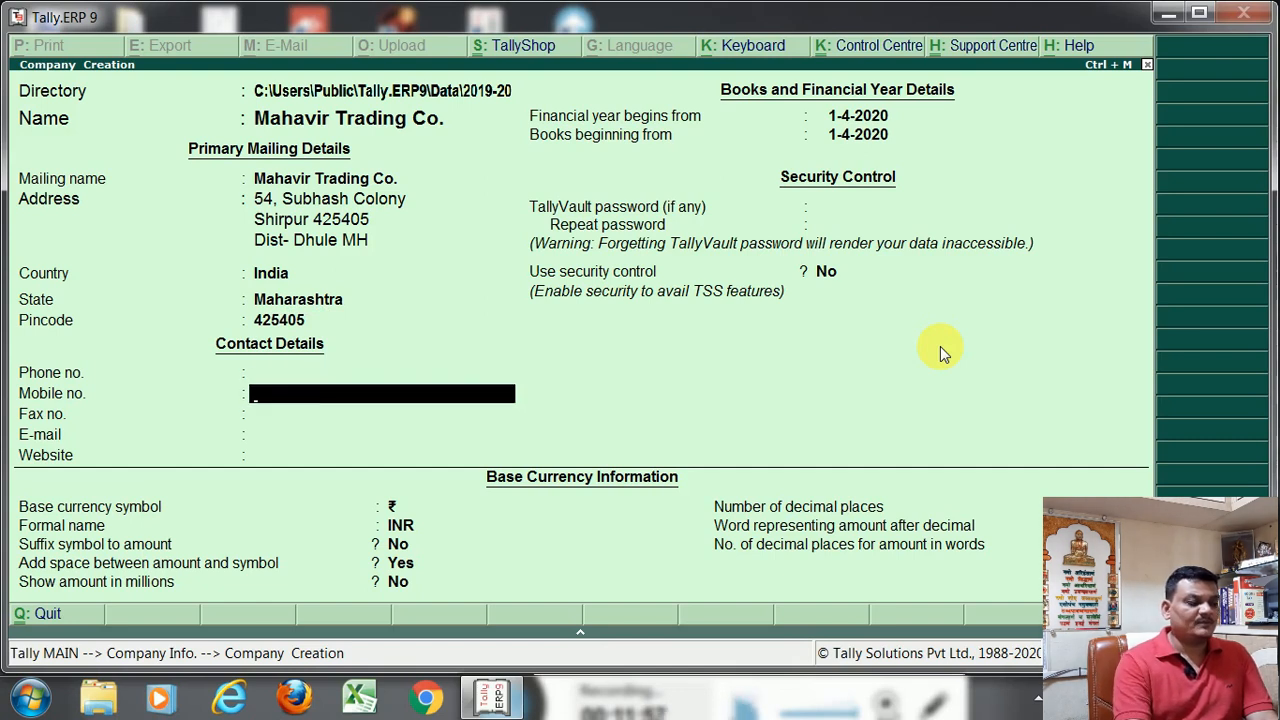
{"action": "key", "text": "Return"}
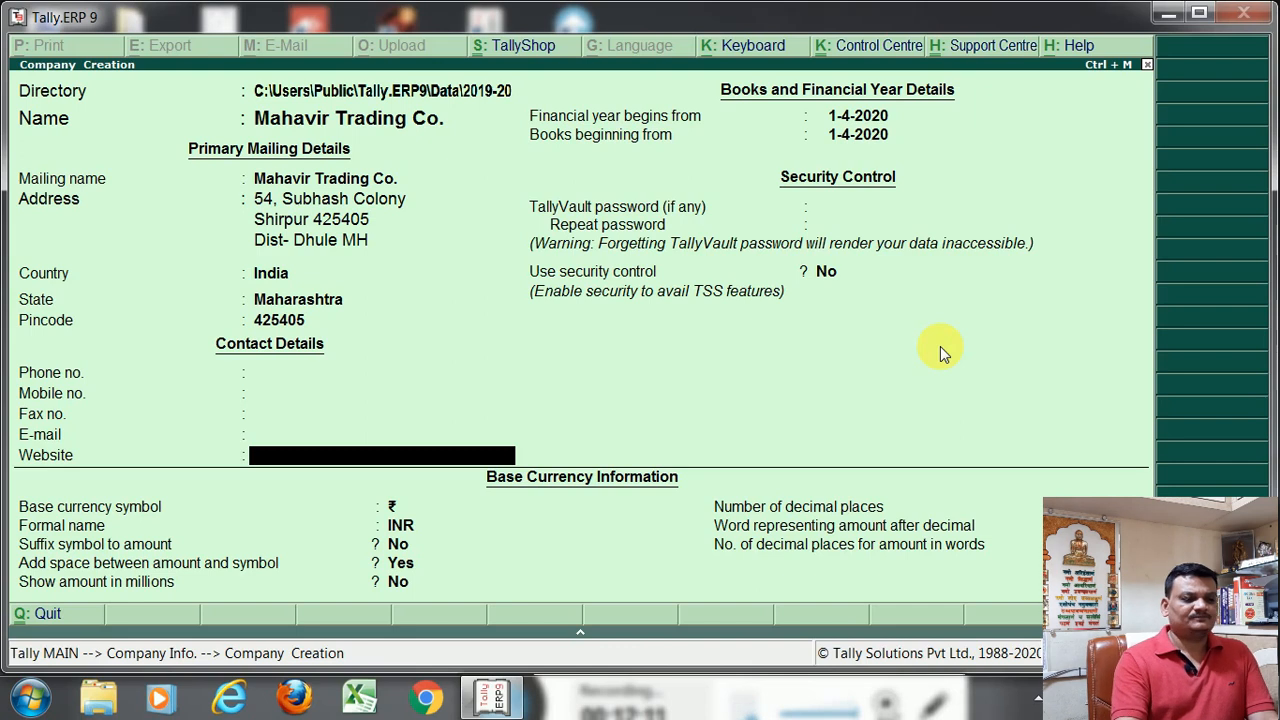
{"action": "key", "text": "Return"}
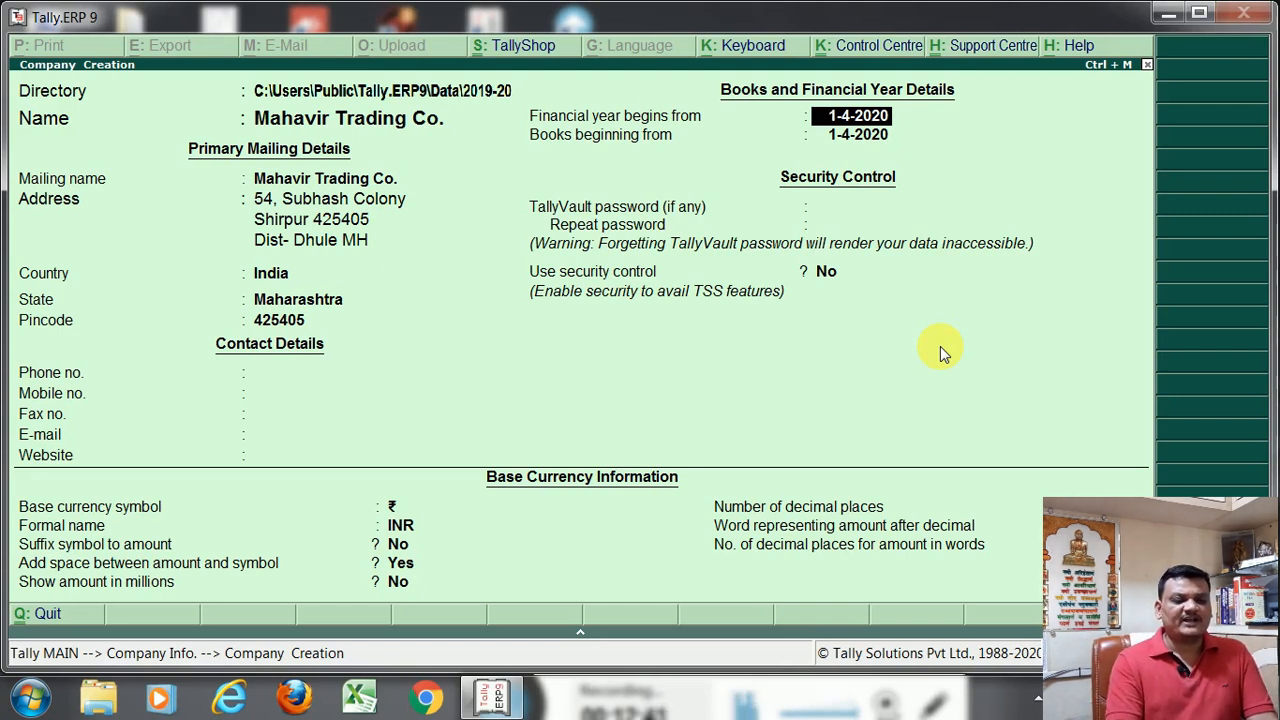
Set the financial year to begin from 1-4-2019 and accept the same date for the beginning of the books
{"action": "type", "text": "1.34.2019"}
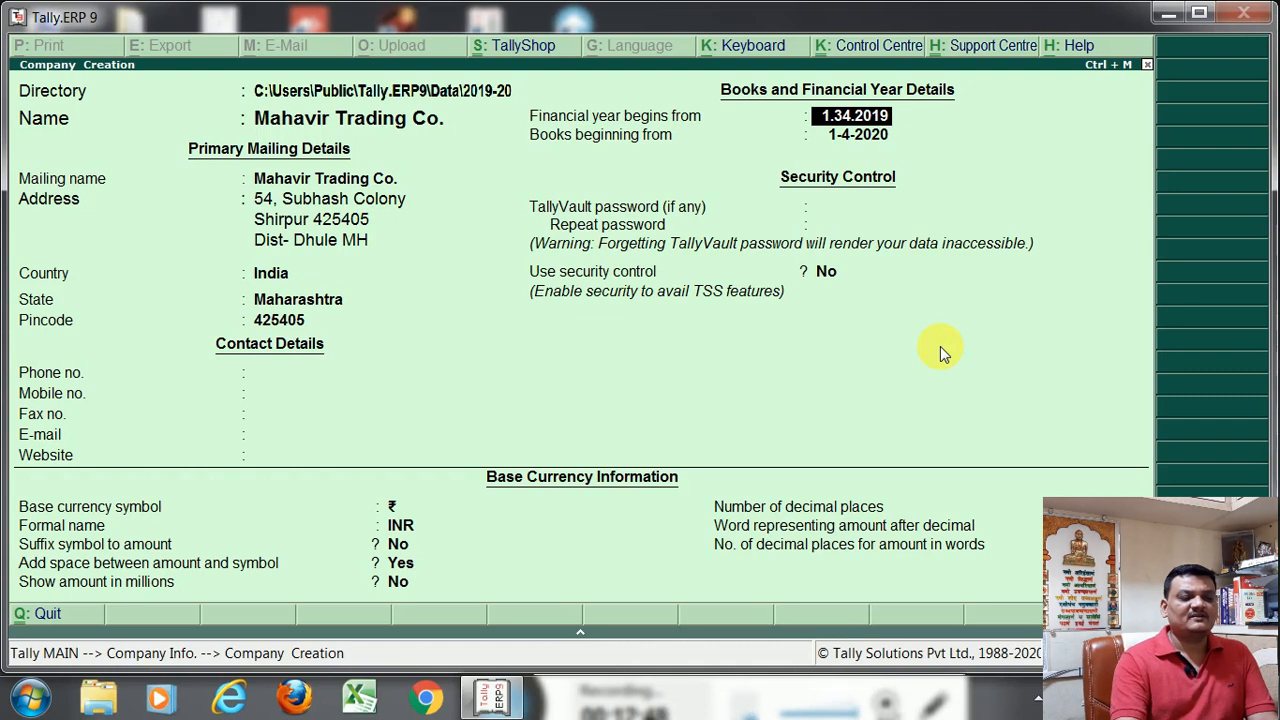
{"action": "key", "text": "BackSpace"}
{"action": "key", "text": "BackSpace"}
{"action": "key", "text": "BackSpace"}
{"action": "key", "text": "BackSpace"}
{"action": "key", "text": "BackSpace"}
{"action": "key", "text": "BackSpace"}
{"action": "key", "text": "BackSpace"}
{"action": "type", "text": "4.2019"}
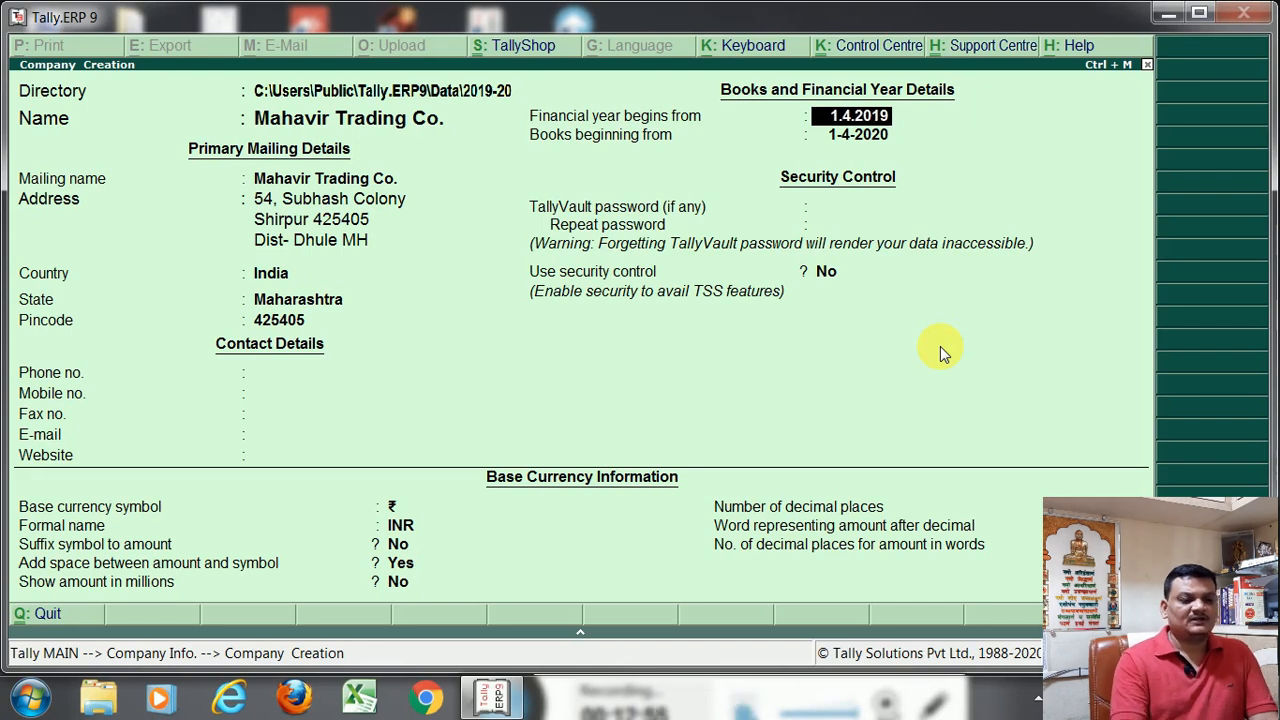
{"action": "key", "text": "Return"}
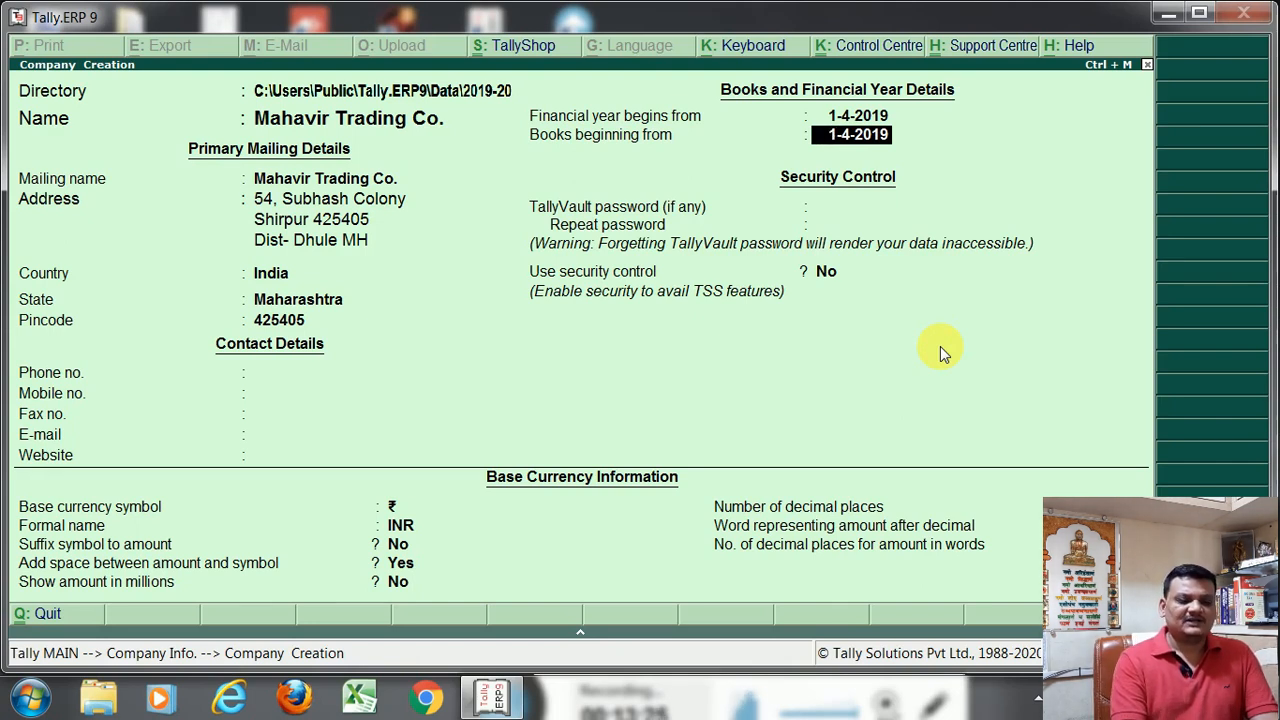
{"action": "key", "text": "Return"}
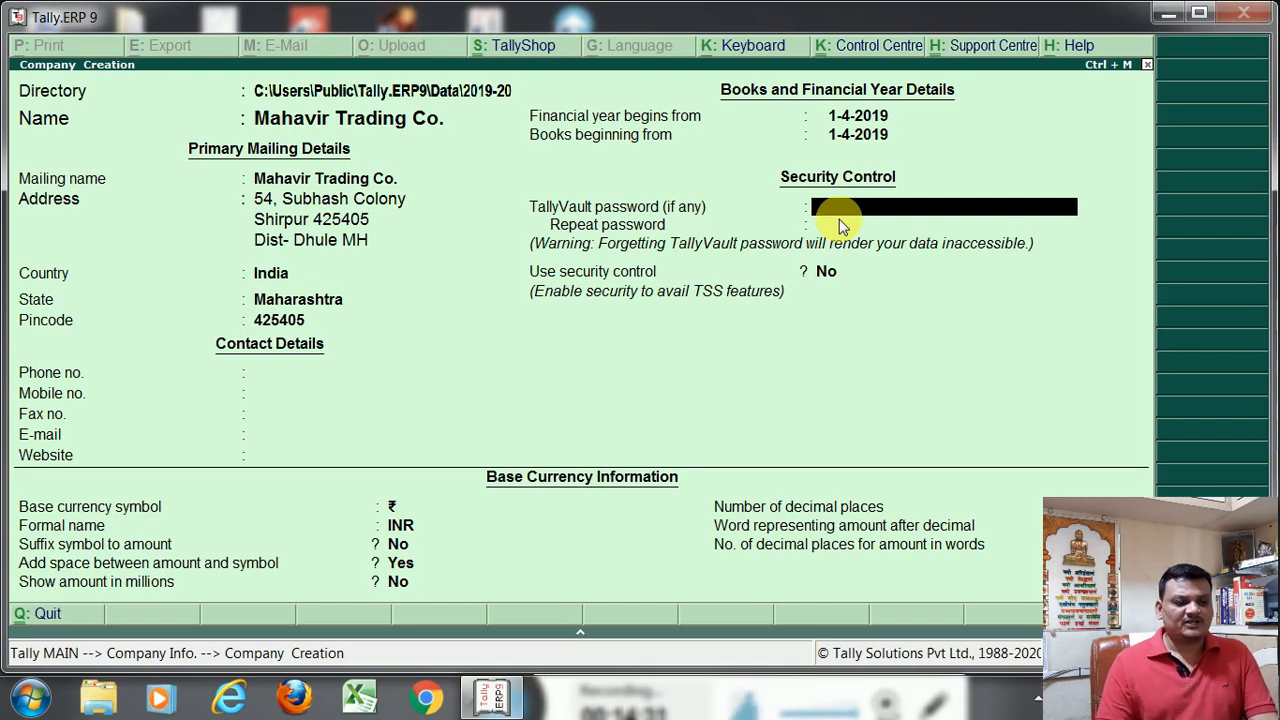
Leave the TallyVault password blank, set Use security control to Yes and enter the administrator's name
{"action": "key", "text": "Return"}
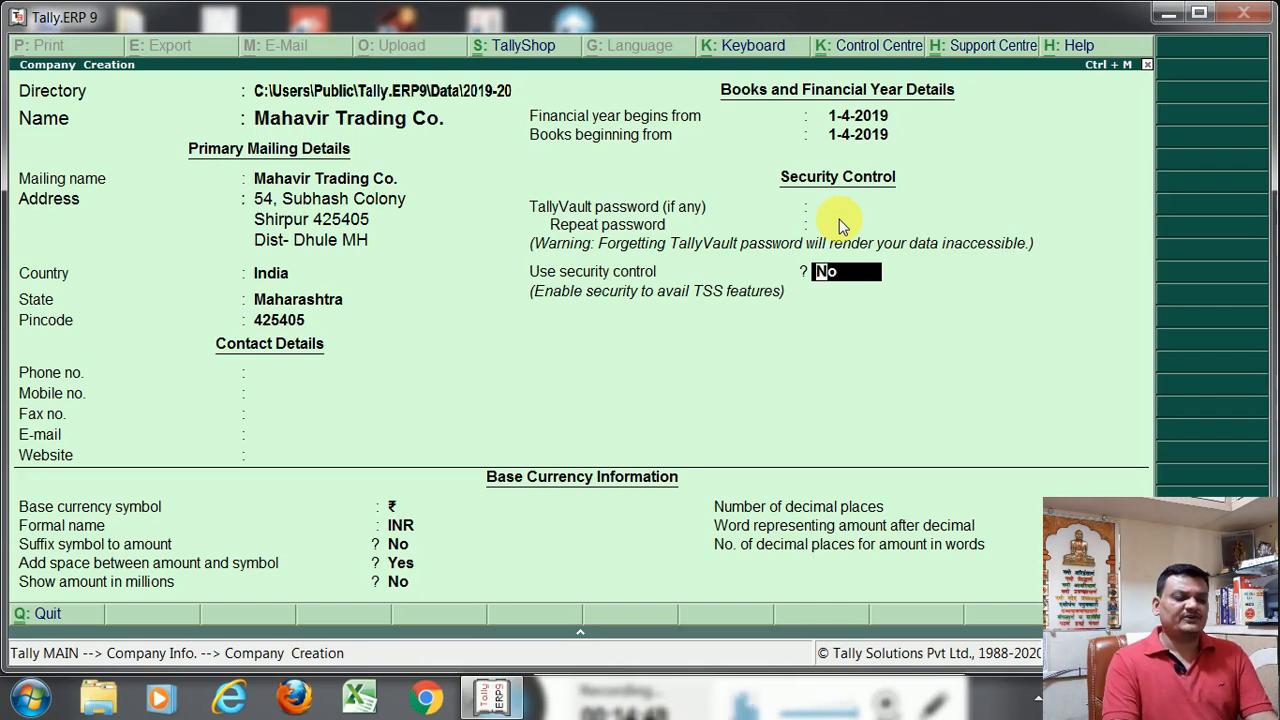
{"action": "type", "text": "y"}
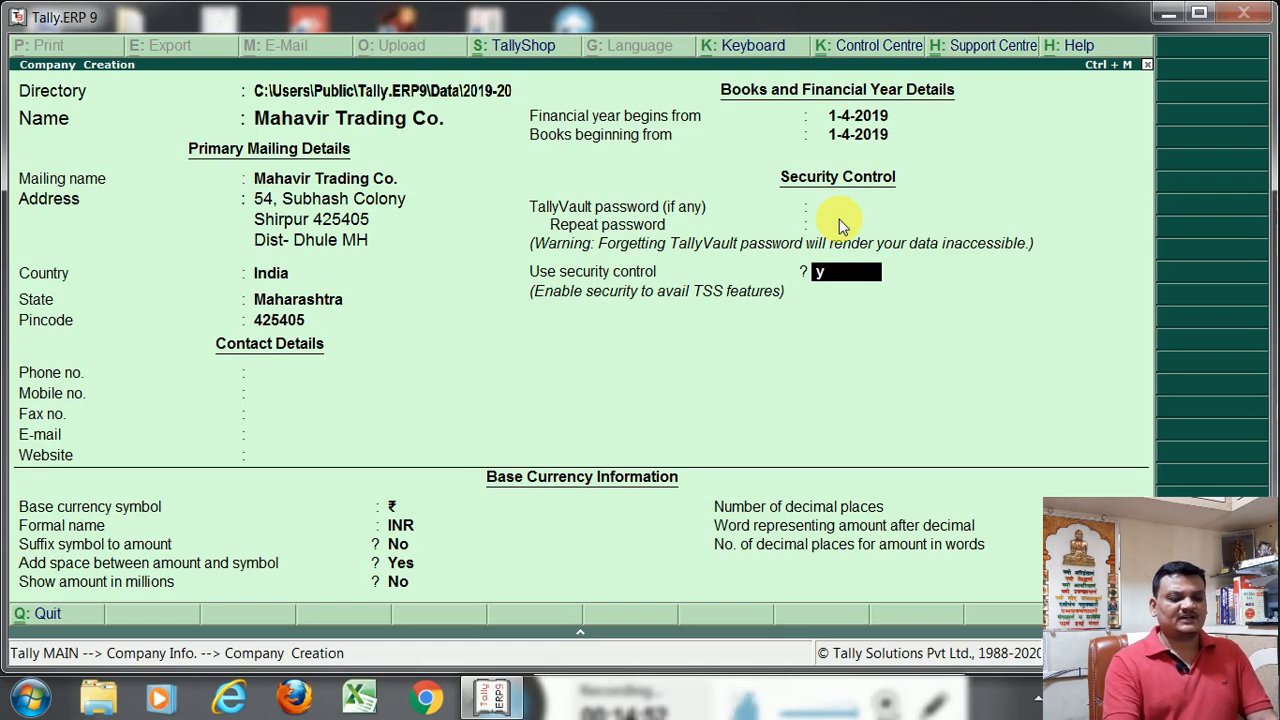
{"action": "key", "text": "Return"}
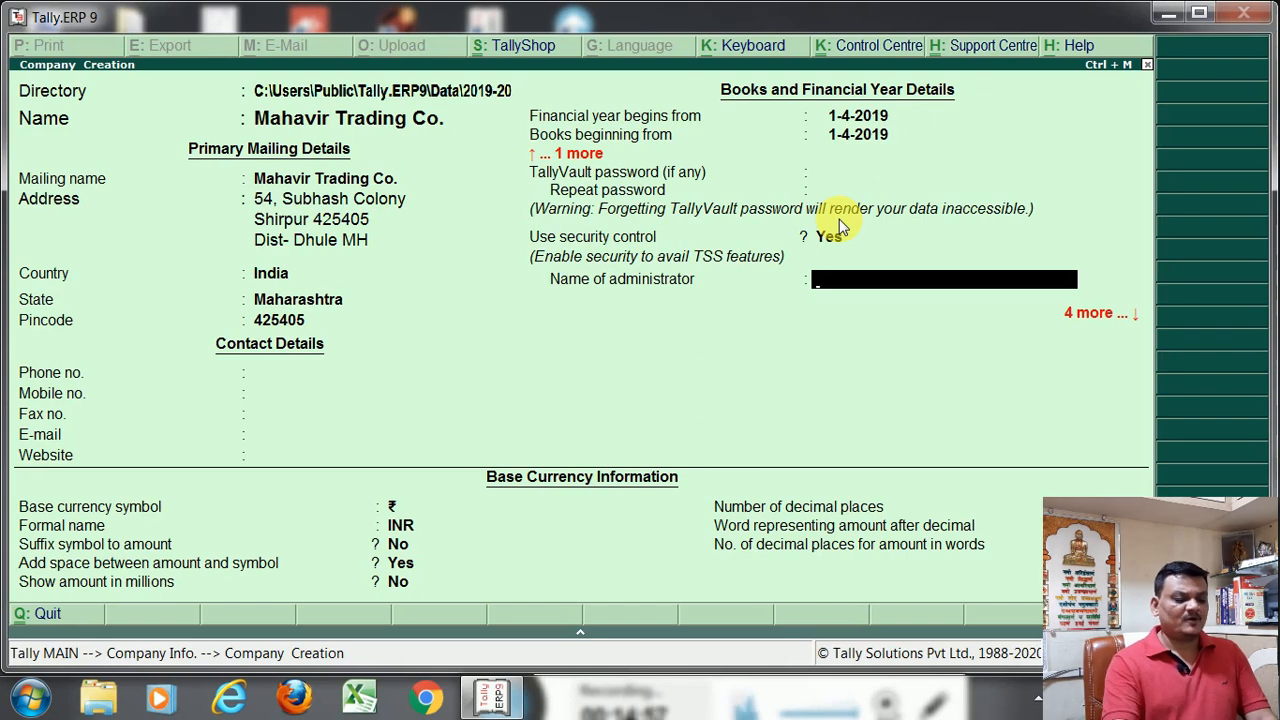
{"action": "type", "text": "MAC"}
{"action": "key", "text": "Return"}
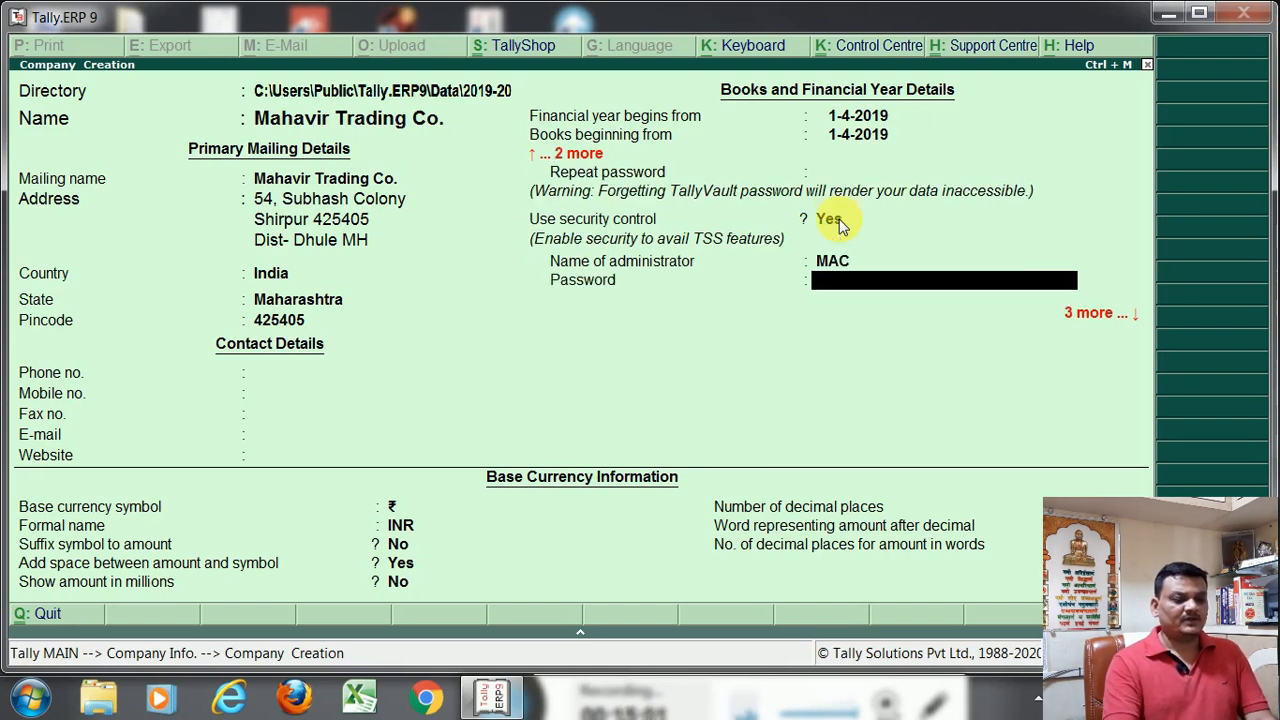
Enter the administrator's password for security control and repeat it to confirm
{"action": "type", "text": "***"}
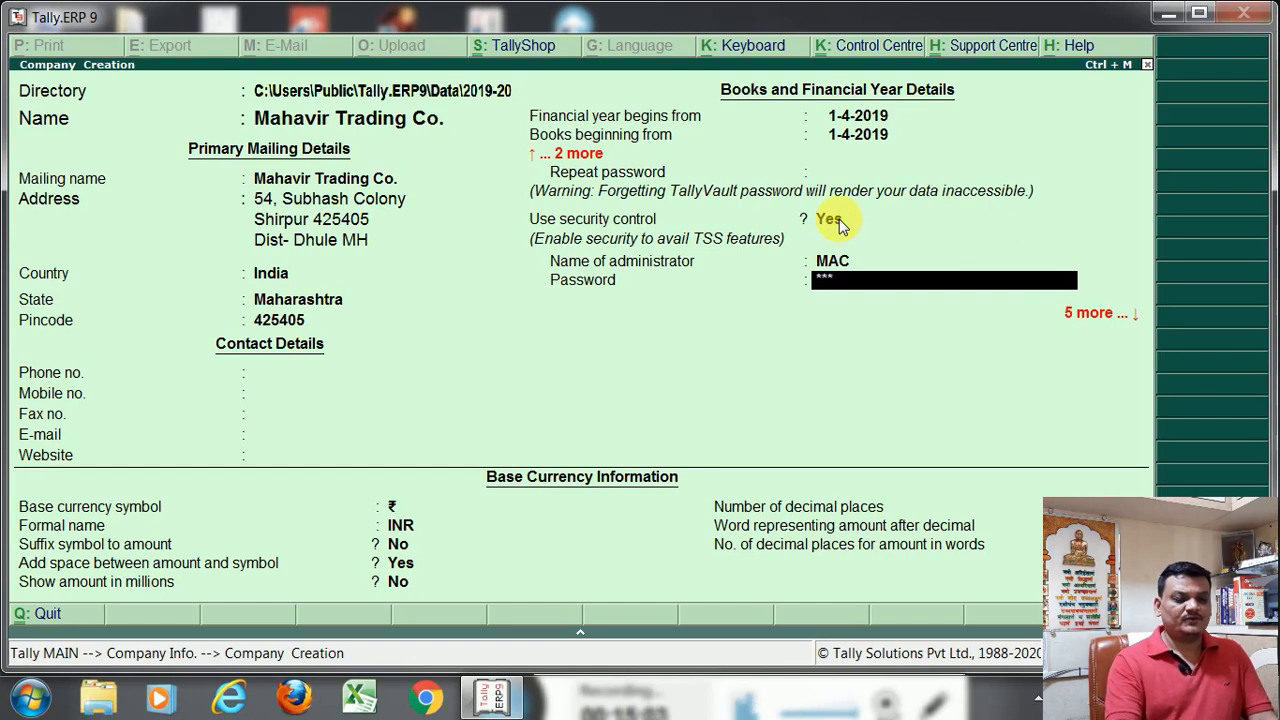
{"action": "key", "text": "Return"}
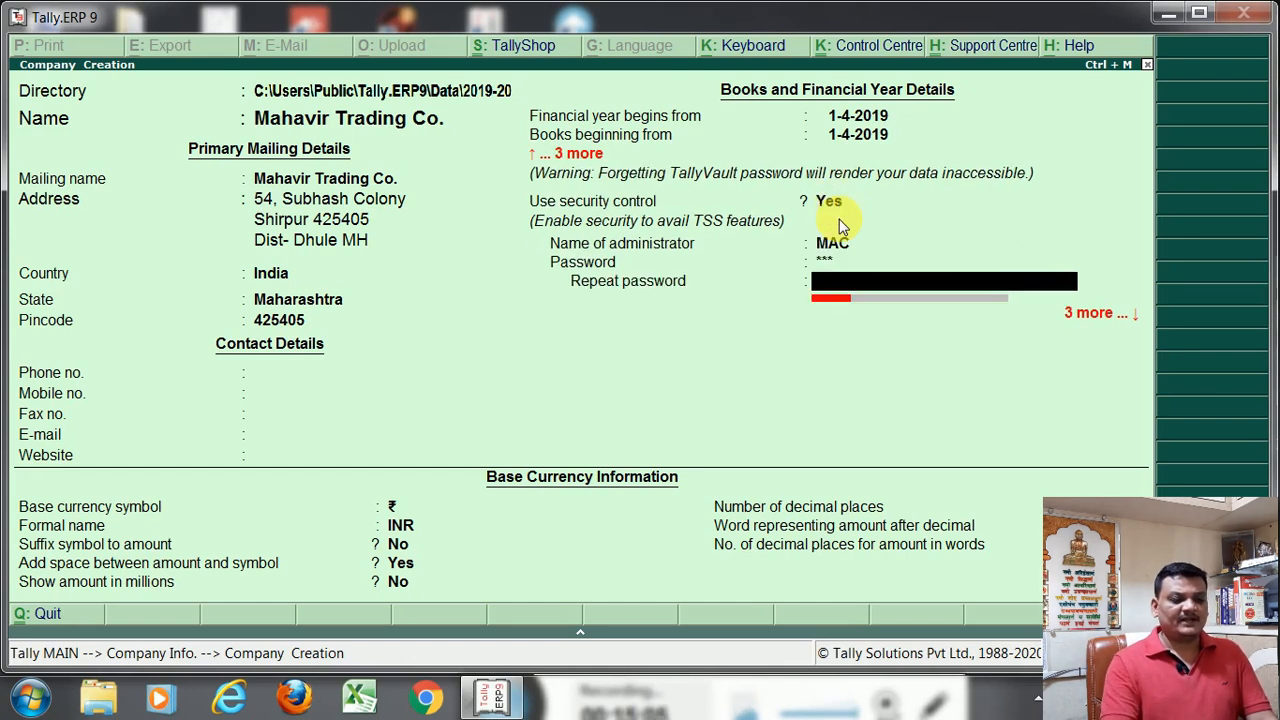
{"action": "type", "text": "**"}
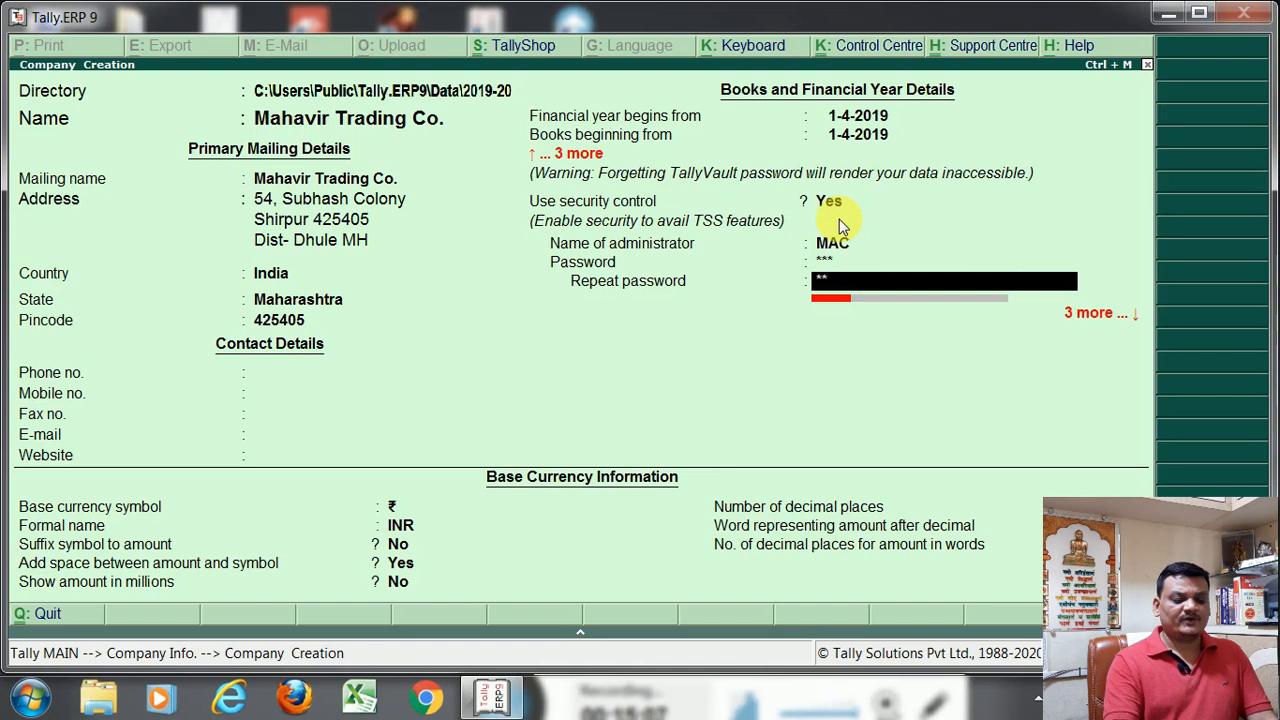
{"action": "key", "text": "Return"}
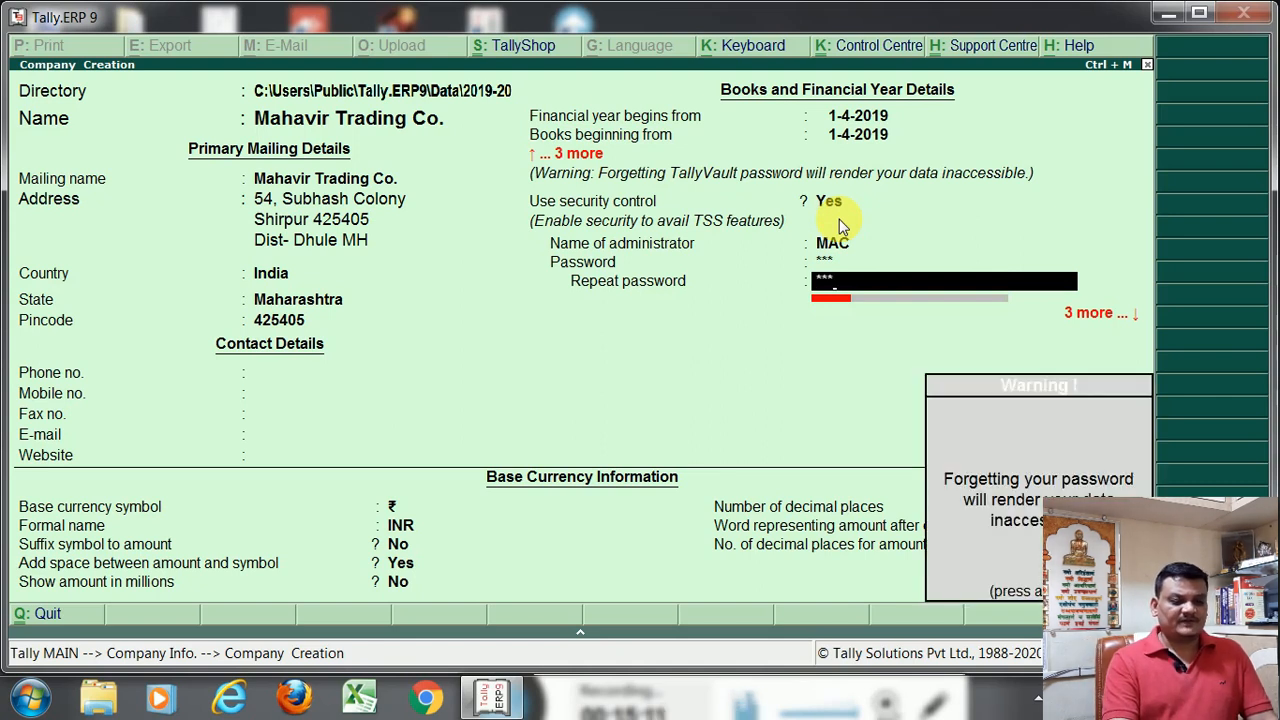
{"action": "key", "text": "Return"}
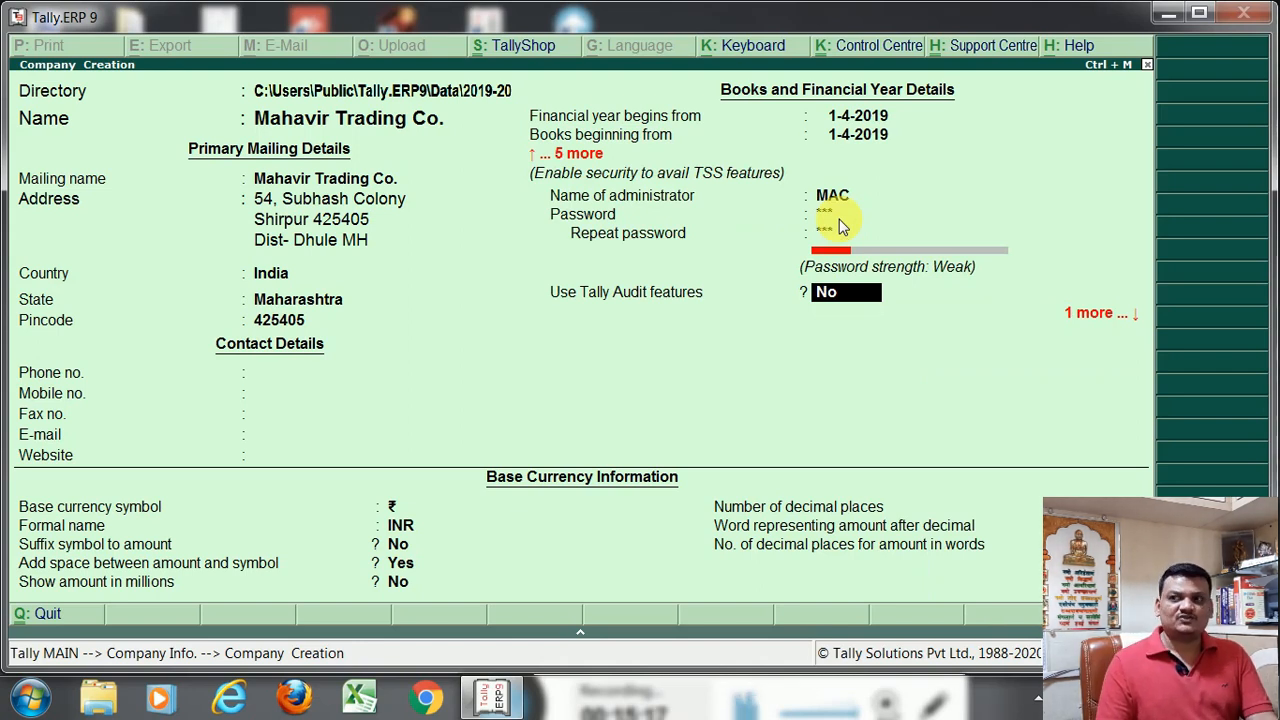
Set Use Tally Audit features to Yes, leave Disallow opening in Educational Mode at No, and save the company with the default base currency
{"action": "type", "text": "y"}
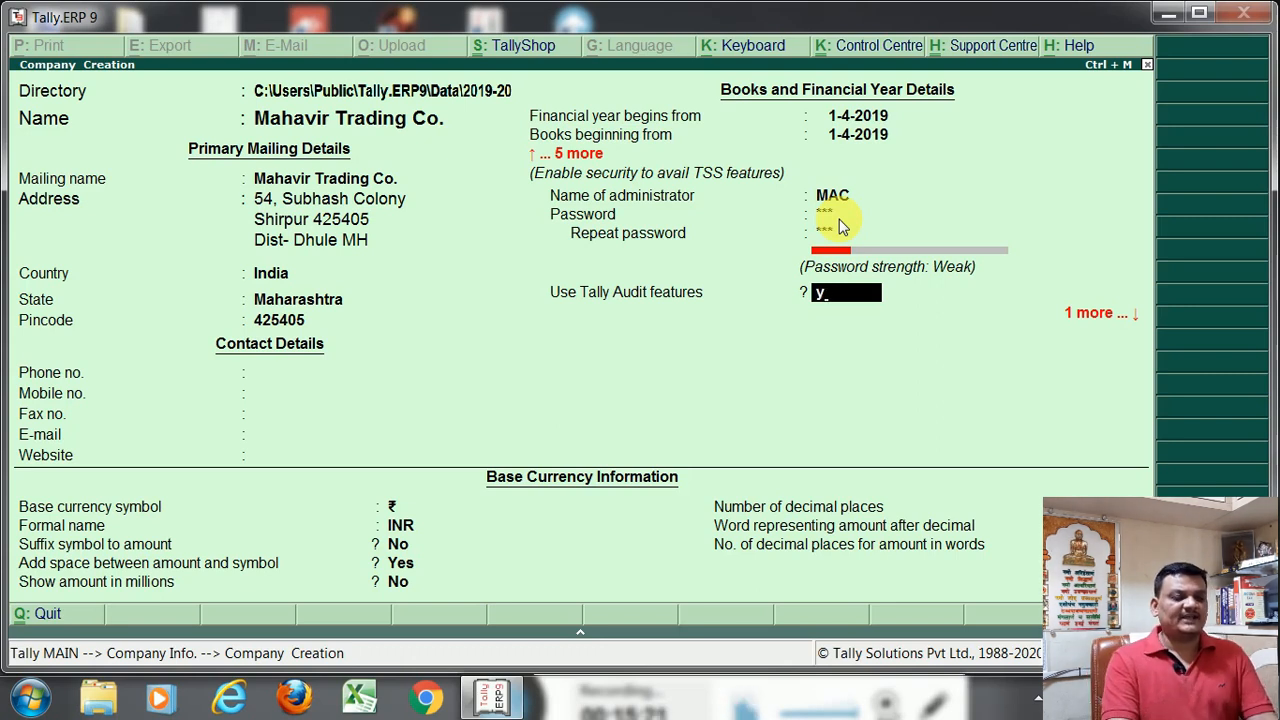
{"action": "key", "text": "Return"}
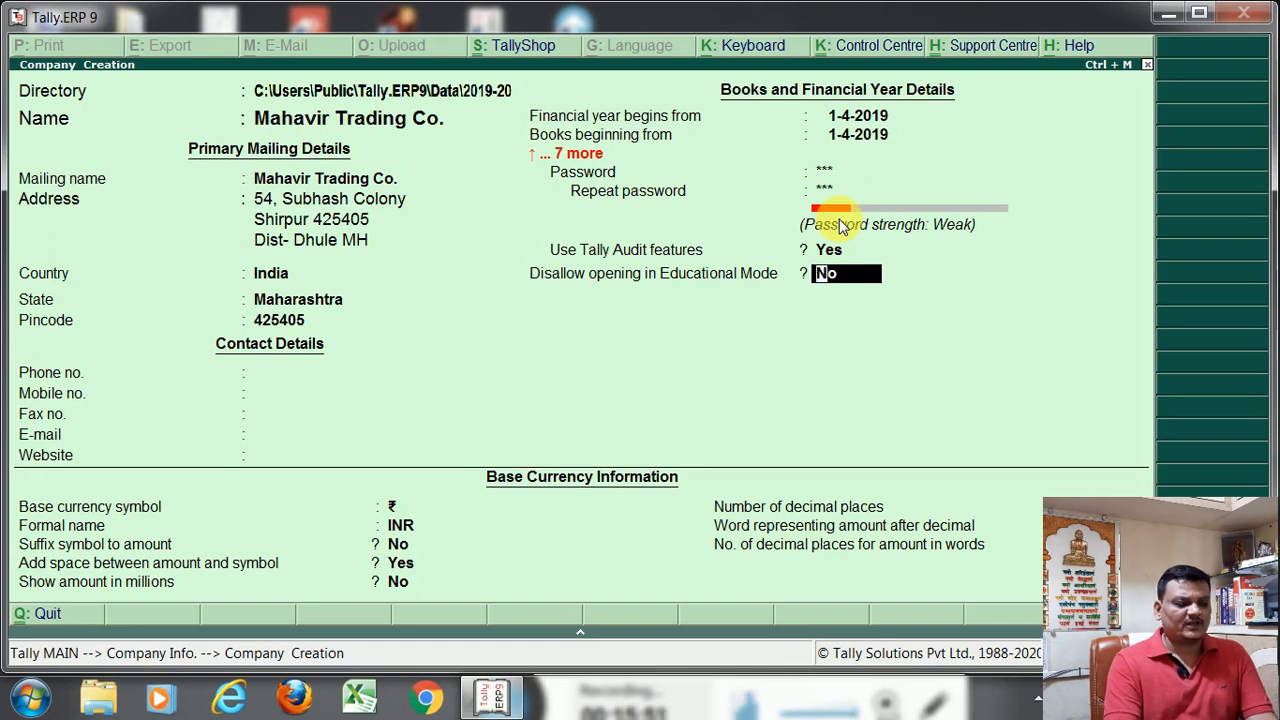
{"action": "key", "text": "Return"}
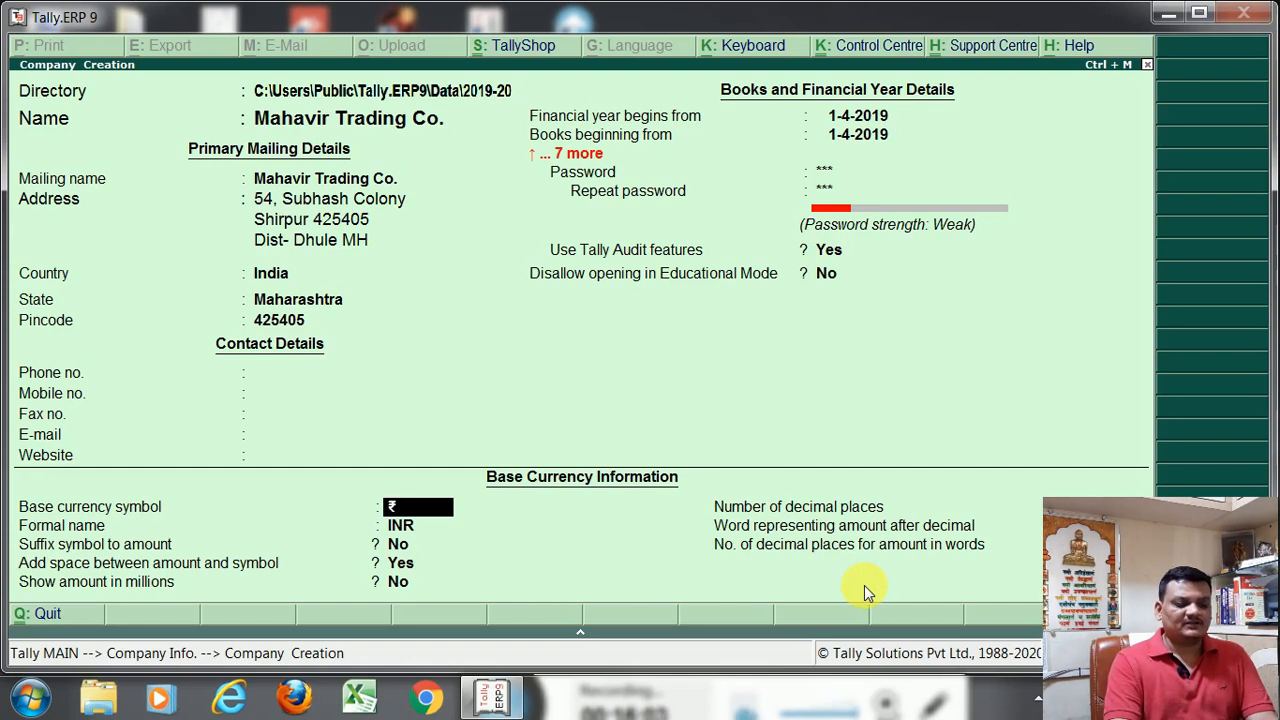
{"action": "key", "text": "Return"}
{"action": "key", "text": "Return"}
{"action": "key", "text": "Return"}
{"action": "key", "text": "Return"}
{"action": "key", "text": "Return"}
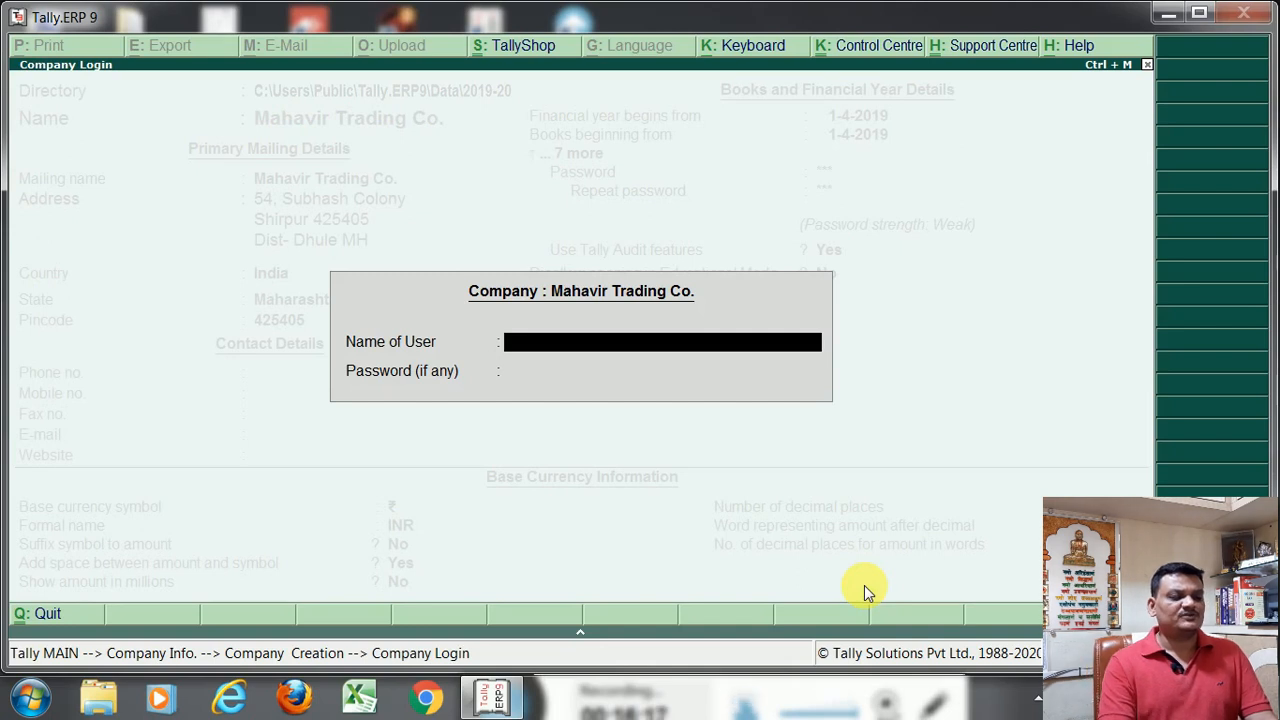
Log in to Mahavir Trading Co. with the administrator's user name and password
{"action": "type", "text": "MAC"}
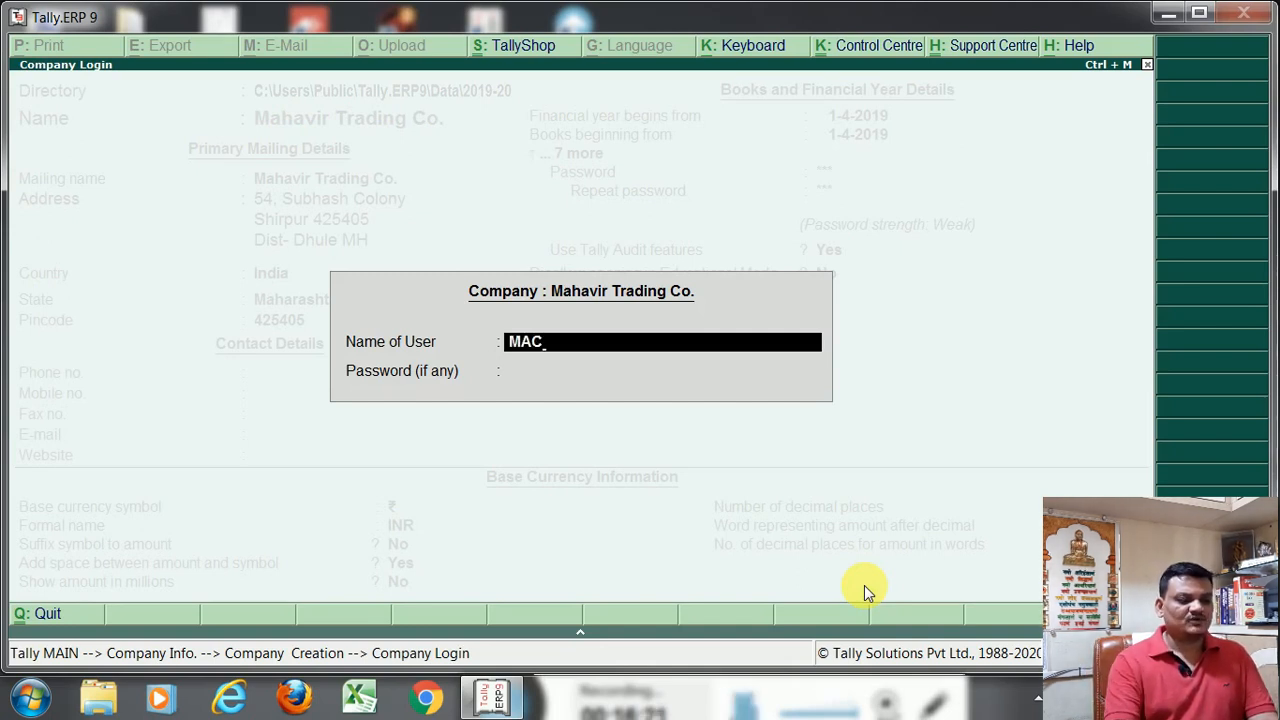
{"action": "key", "text": "Return"}
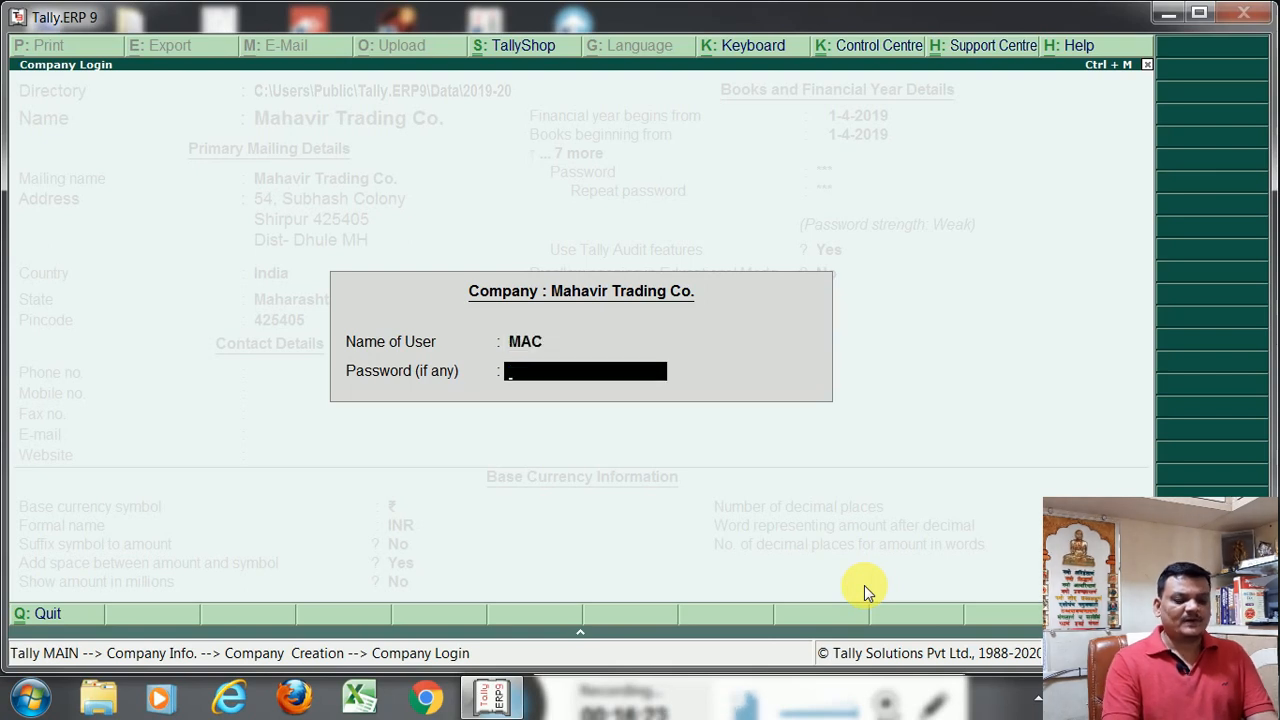
{"action": "type", "text": "**"}
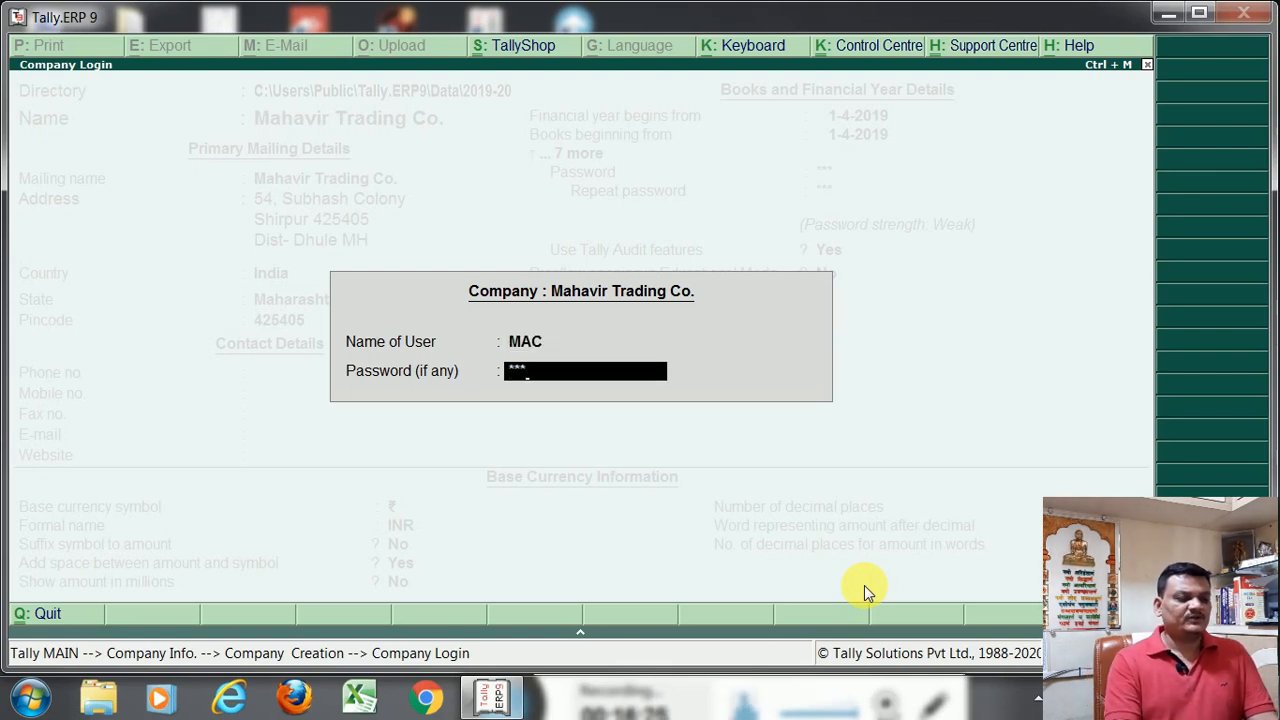
{"action": "key", "text": "Return"}
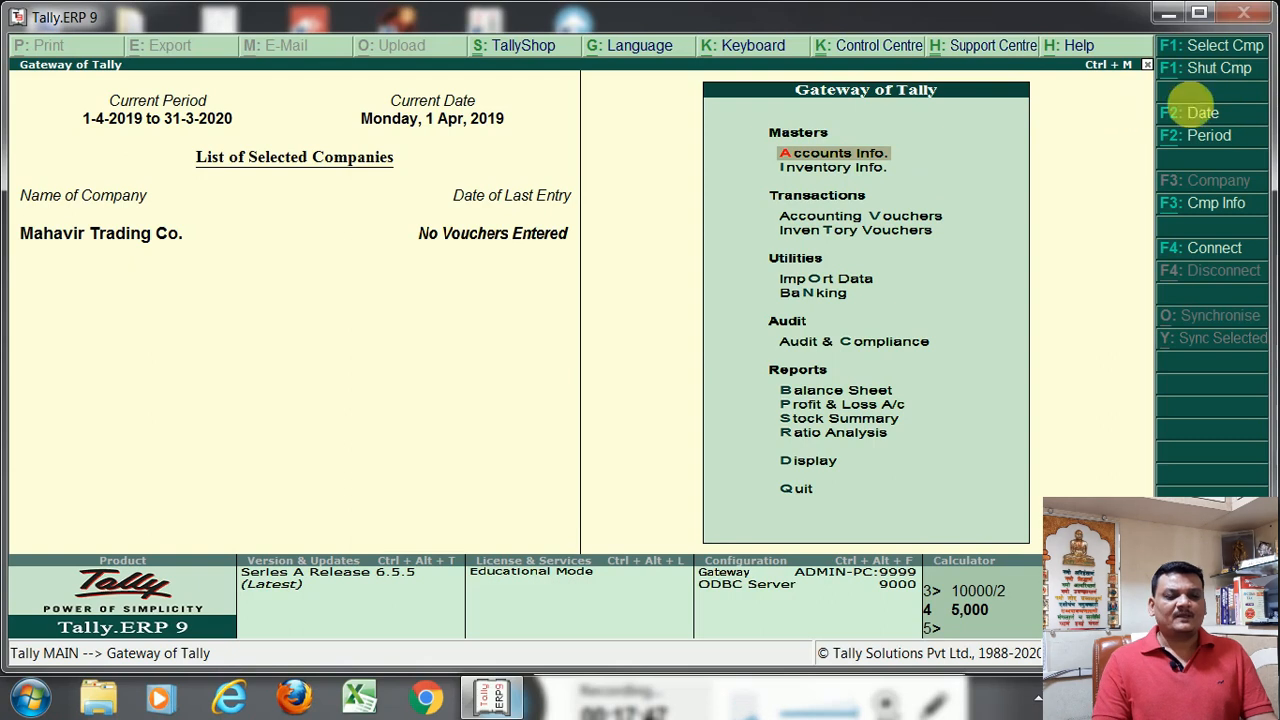
Shut the company Mahavir Trading Co. from the company management options
{"action": "left_click", "coordinate": [1166, 218]}
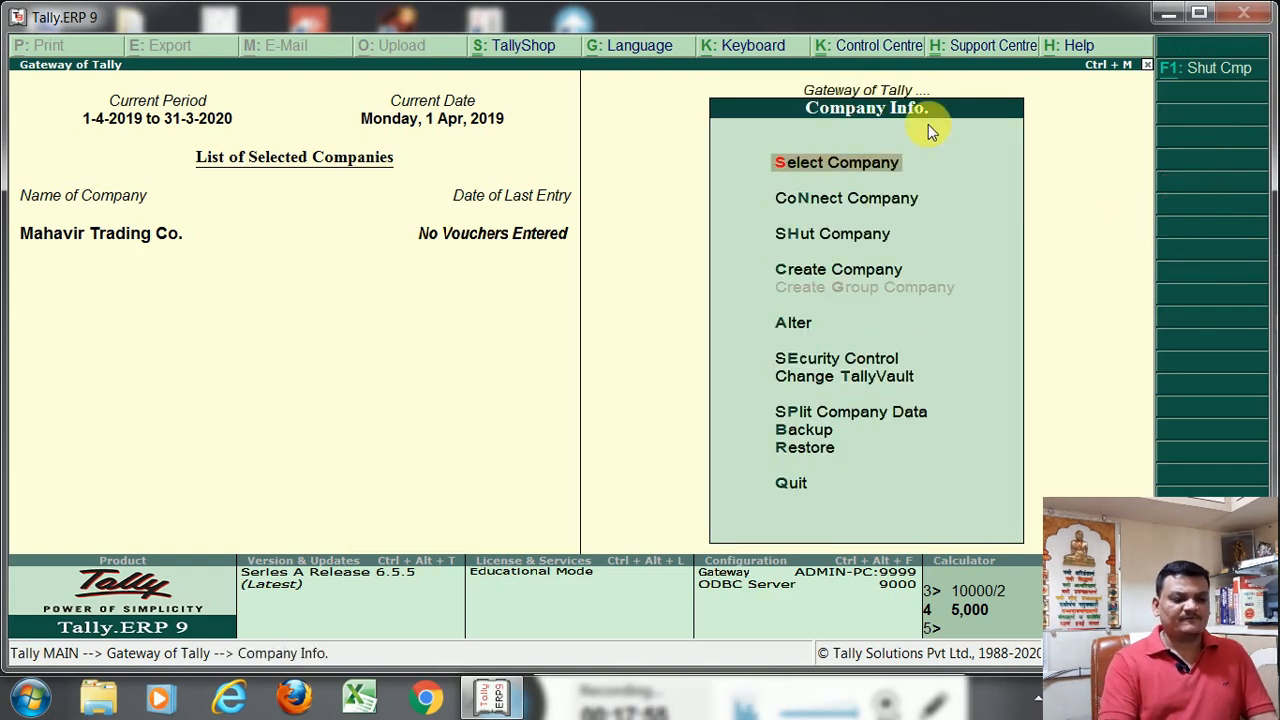
{"action": "key", "text": "Down"}
{"action": "key", "text": "Down"}
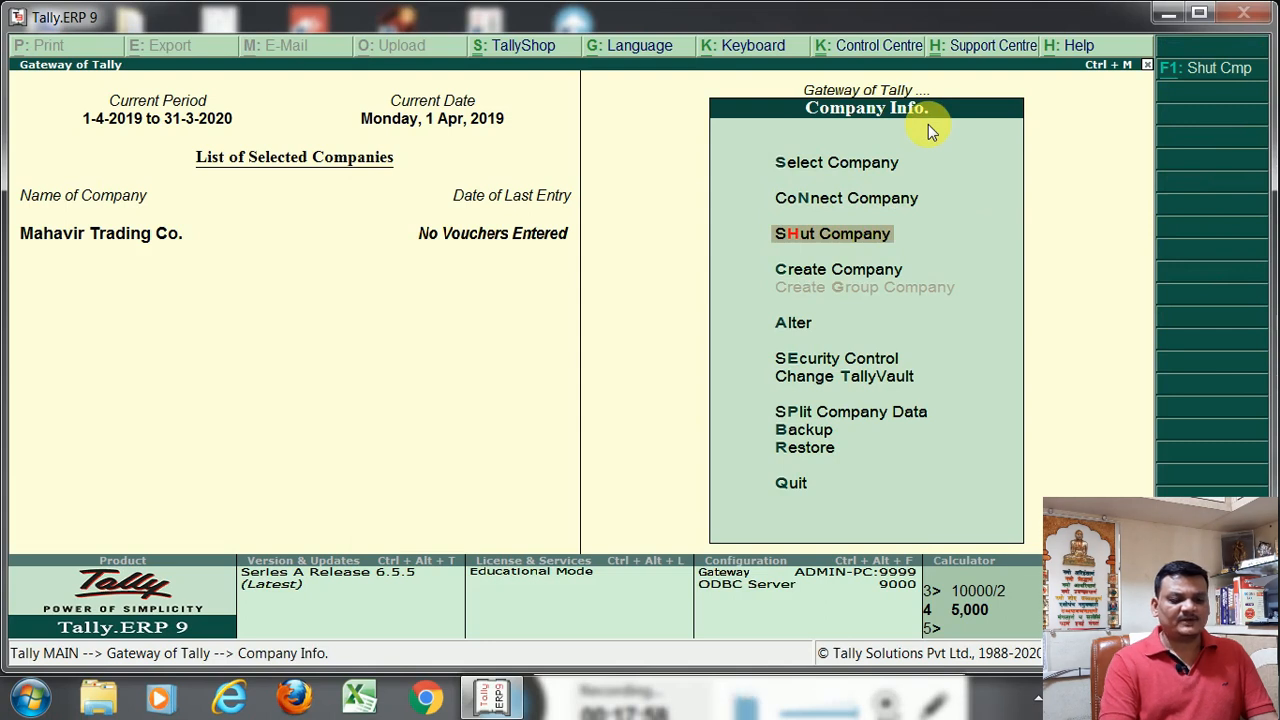
{"action": "key", "text": "Return"}
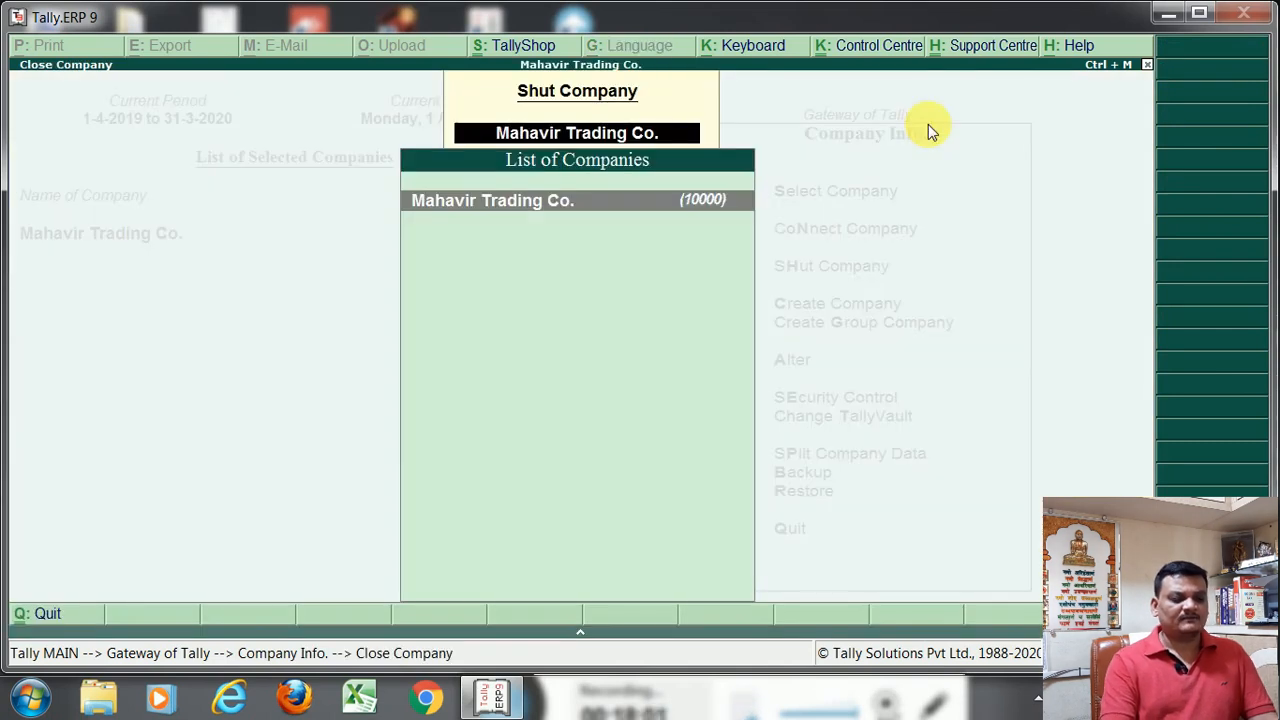
{"action": "key", "text": "Return"}
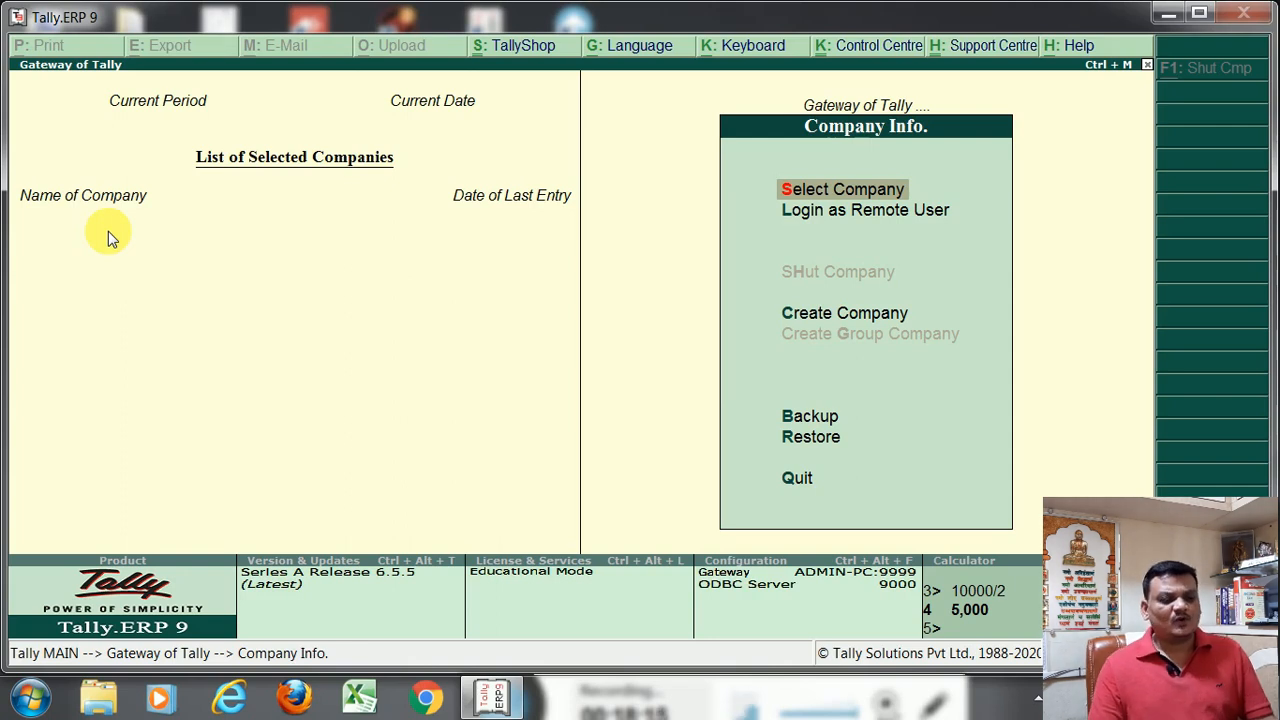
Select Mahavir Trading Co. from the 2019-20 data folder and log in with the administrator's user name and password
{"action": "key", "text": "Down"}
{"action": "key", "text": "Up"}
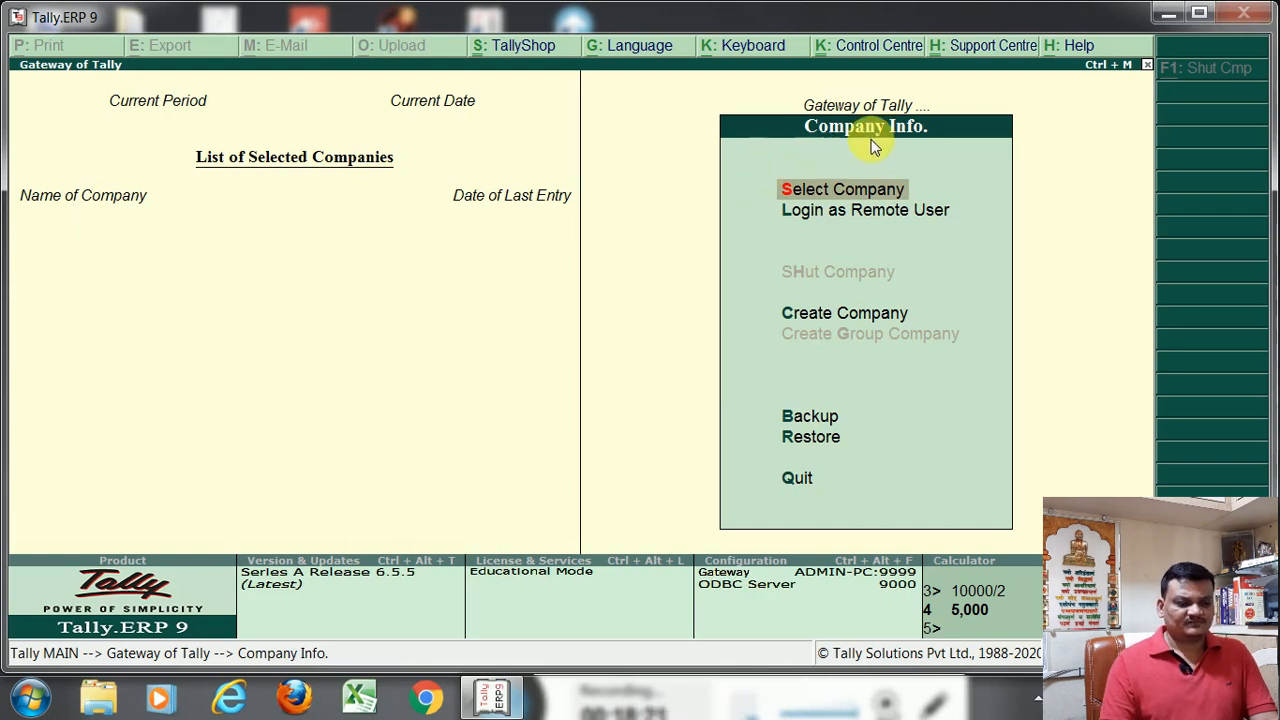
{"action": "left_click", "coordinate": [876, 194]}
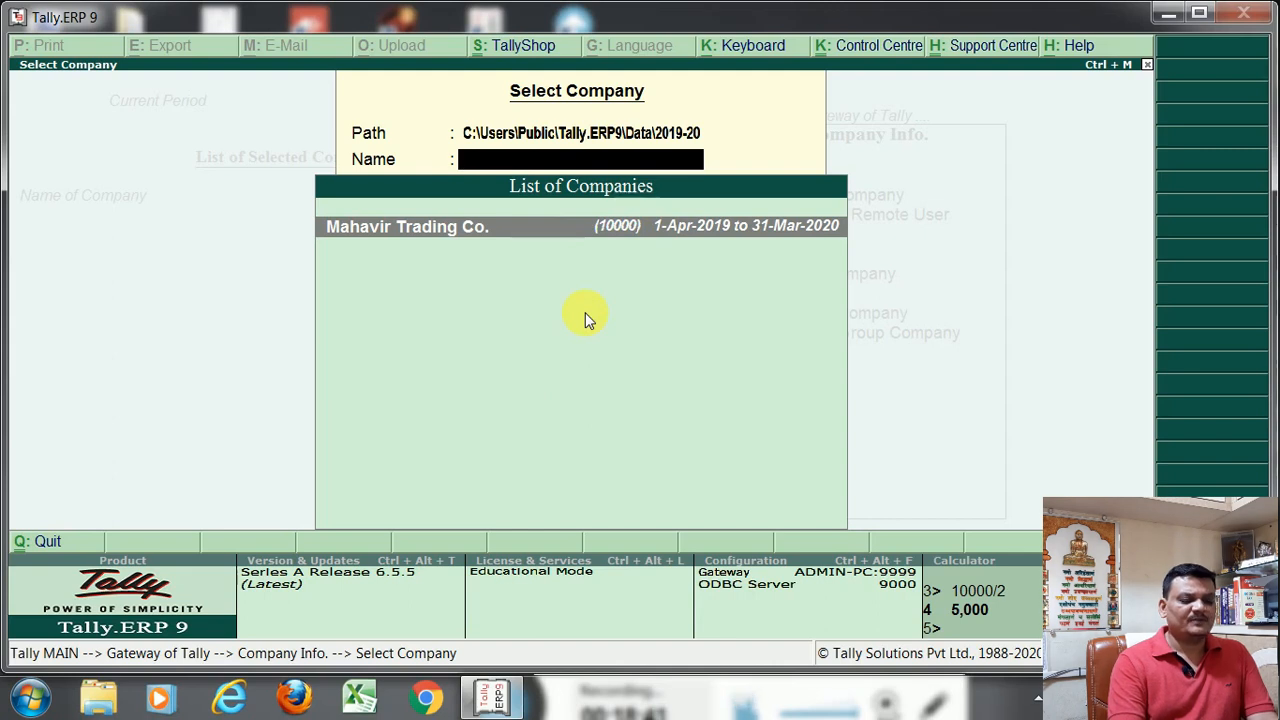
{"action": "key", "text": "Return"}
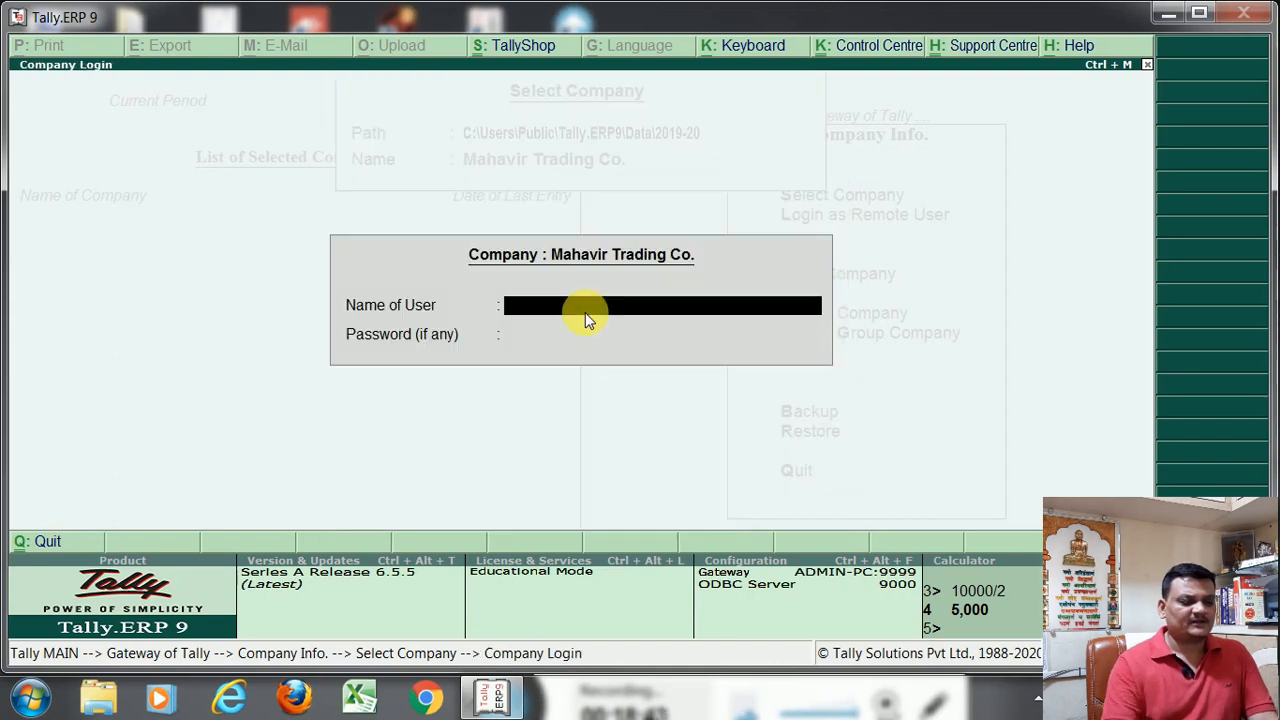
{"action": "type", "text": "MAC"}
{"action": "key", "text": "Return"}
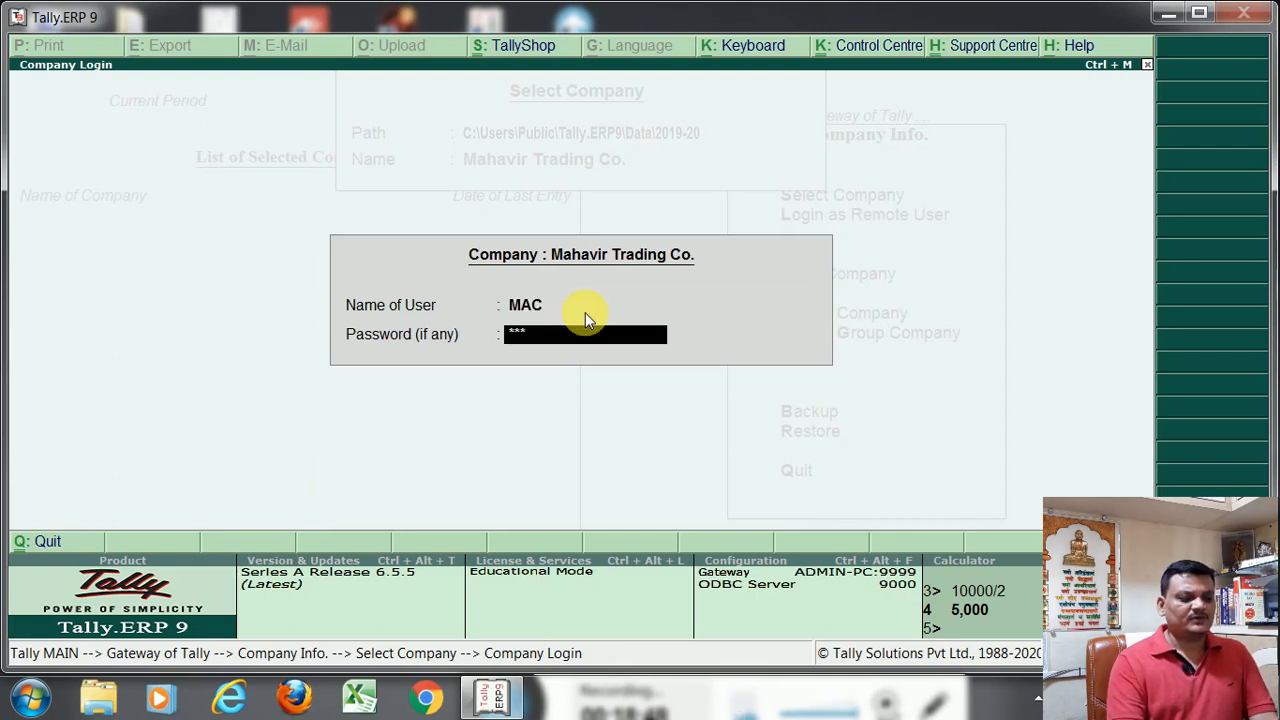
{"action": "key", "text": "Return"}
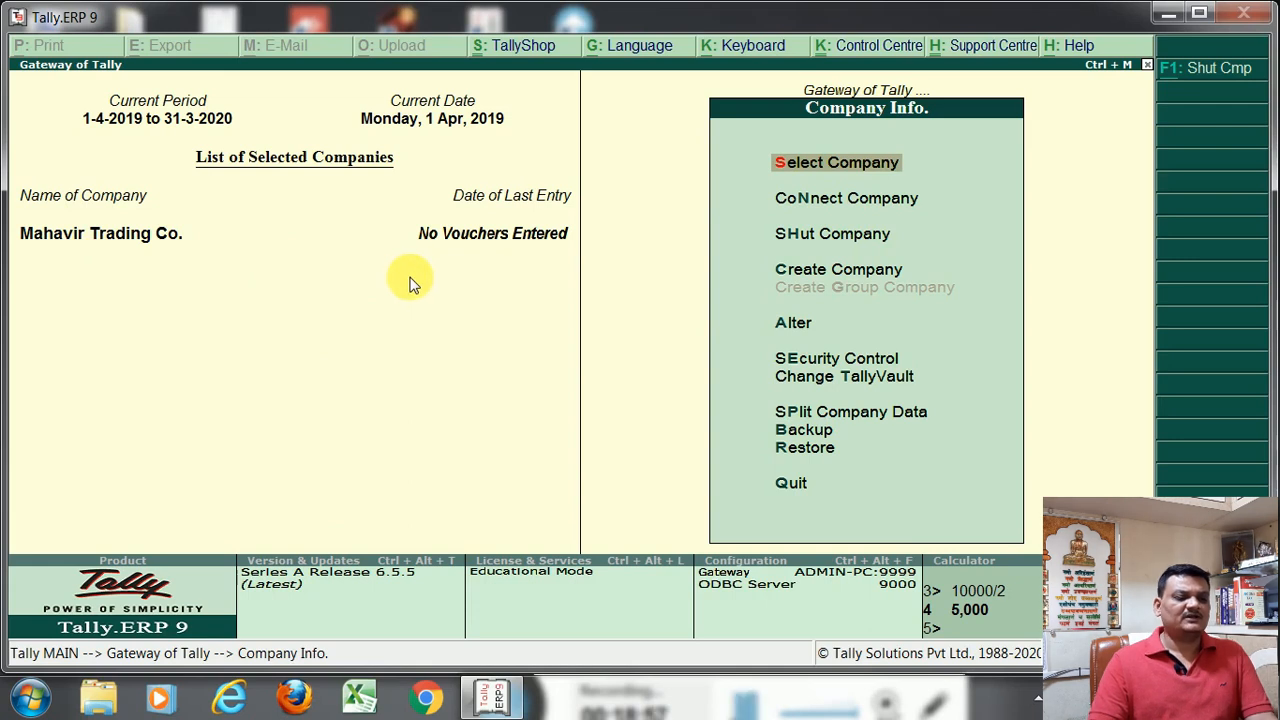
Open Mahavir Trading Co. for alteration and change its name and mailing name to Shree Mahavir Trading Co
{"action": "left_click", "coordinate": [818, 277]}
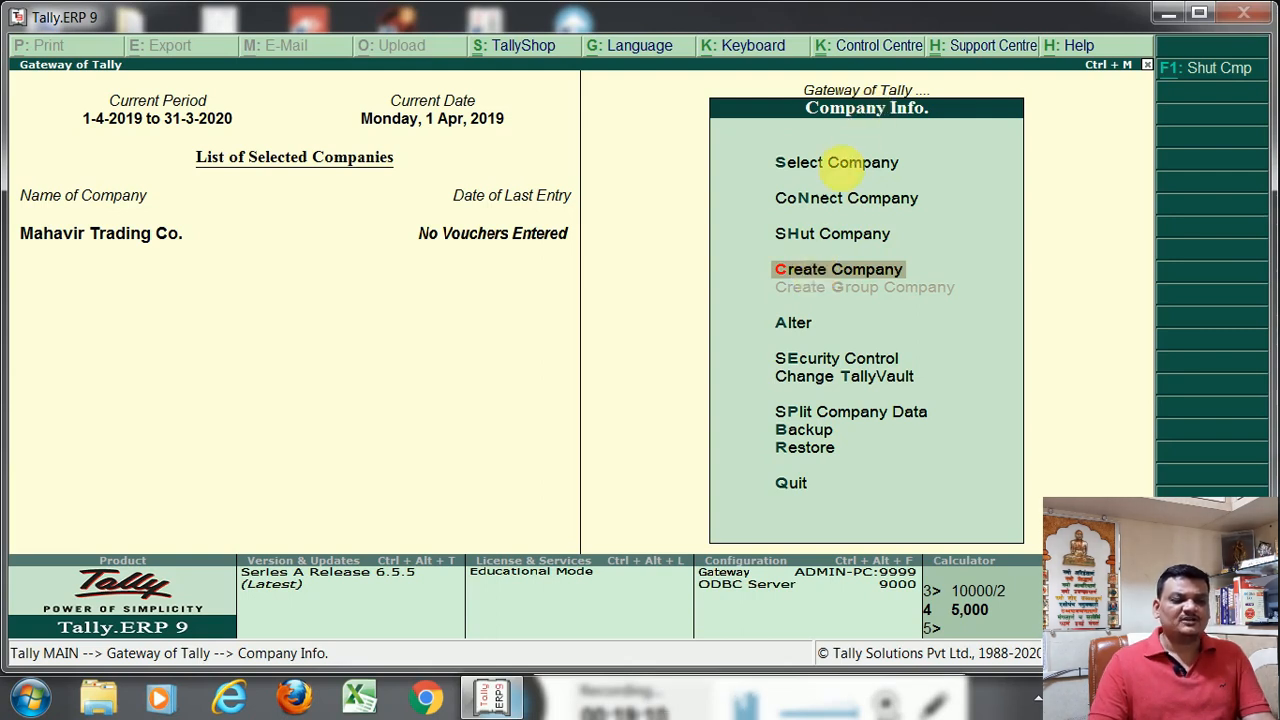
{"action": "left_click", "coordinate": [843, 168]}
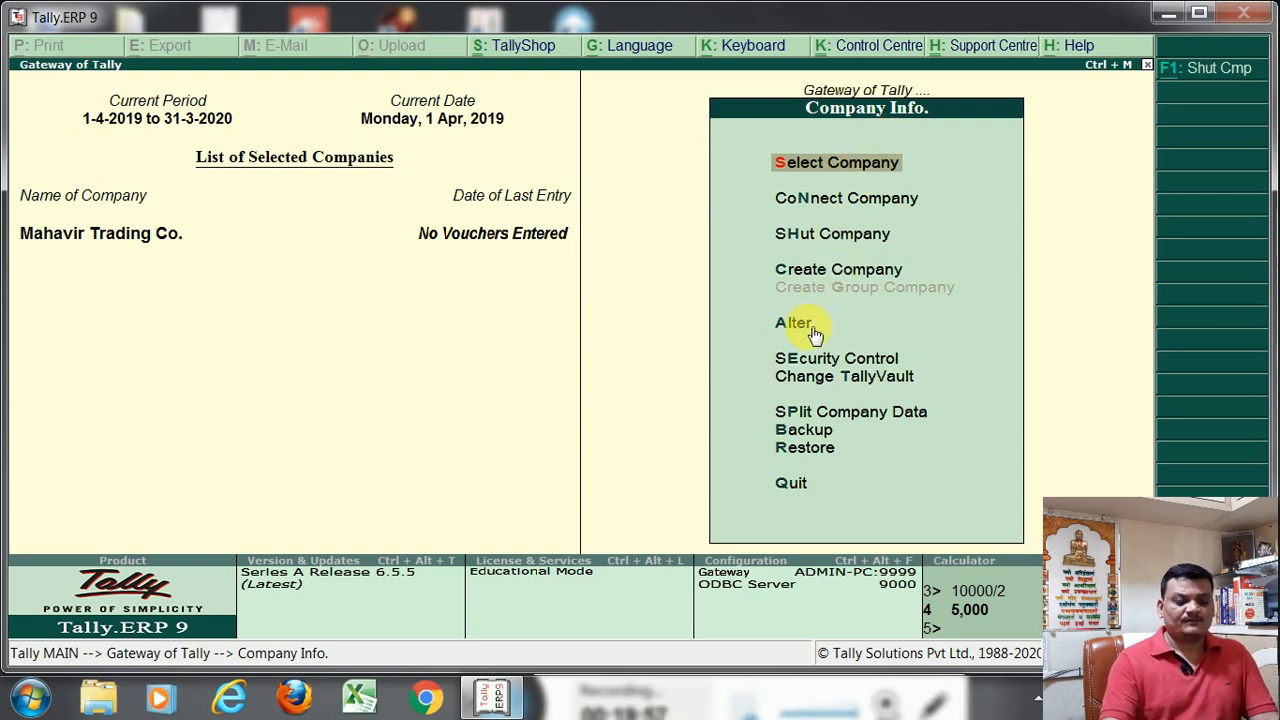
{"action": "key", "text": "Down"}
{"action": "key", "text": "Down"}
{"action": "key", "text": "Down"}
{"action": "key", "text": "Down"}
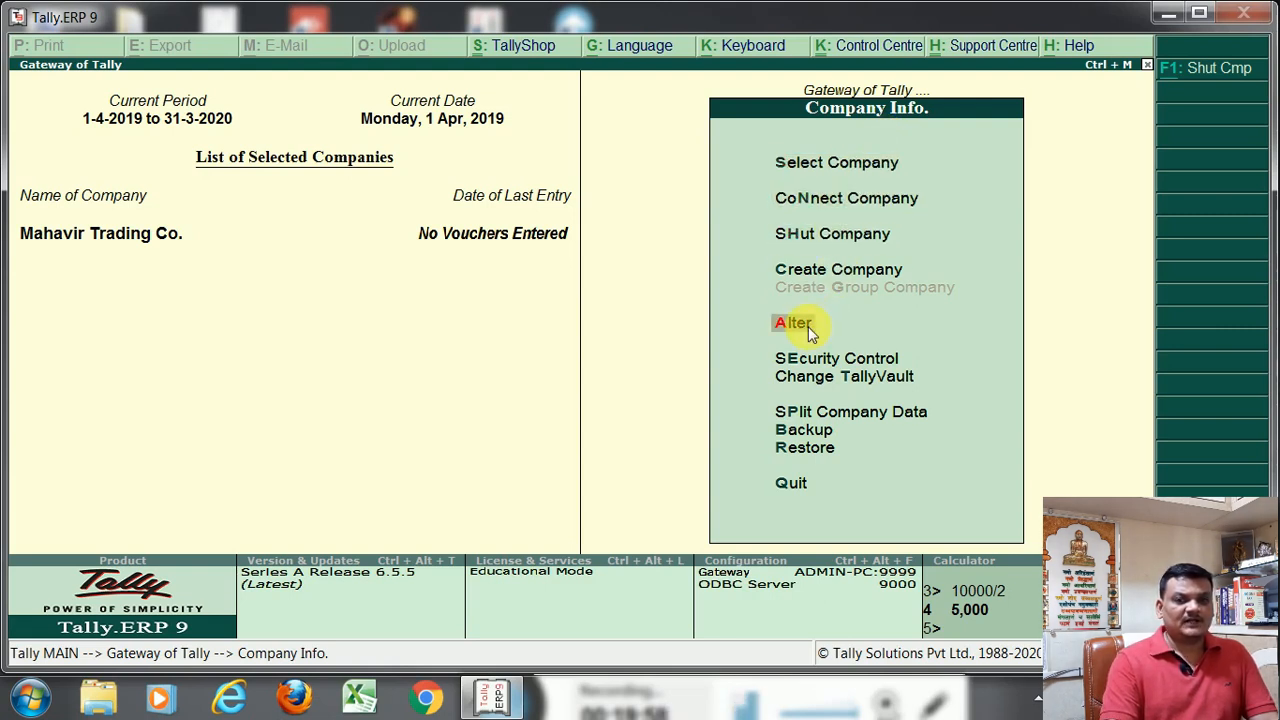
{"action": "key", "text": "Return"}
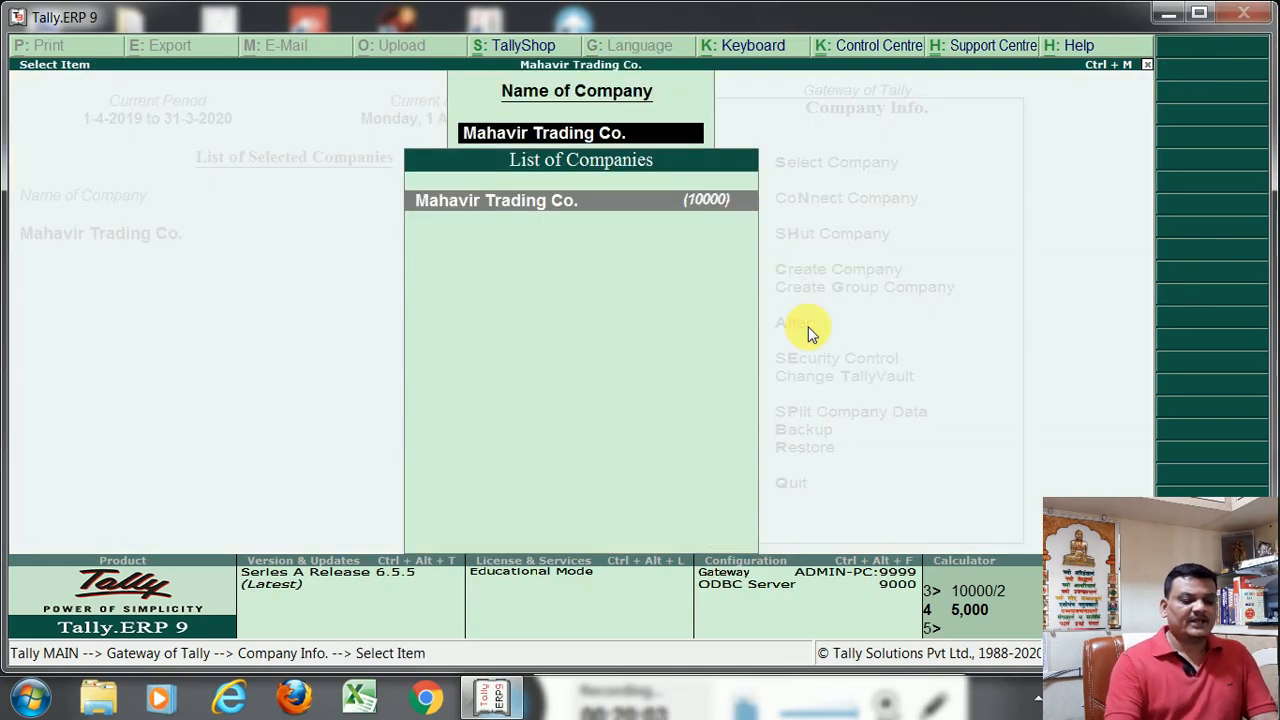
{"action": "key", "text": "Return"}
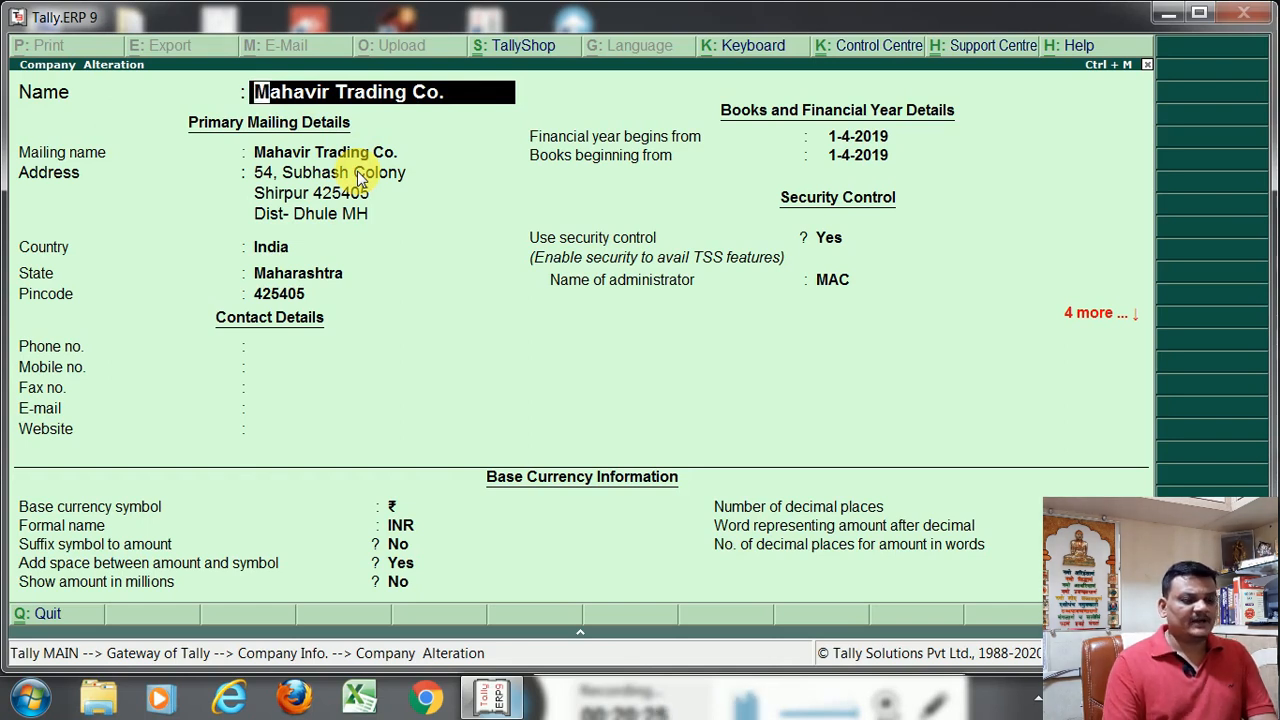
{"action": "key", "text": "End"}
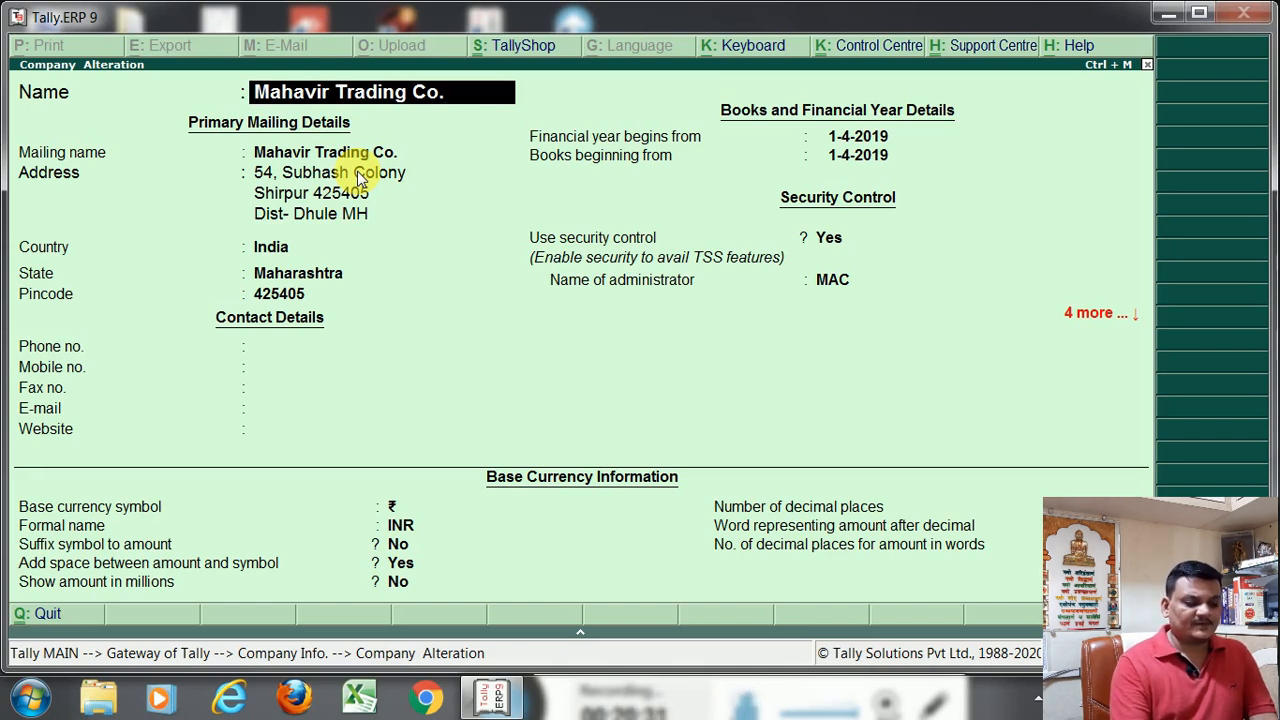
{"action": "type", "text": "Shr"}
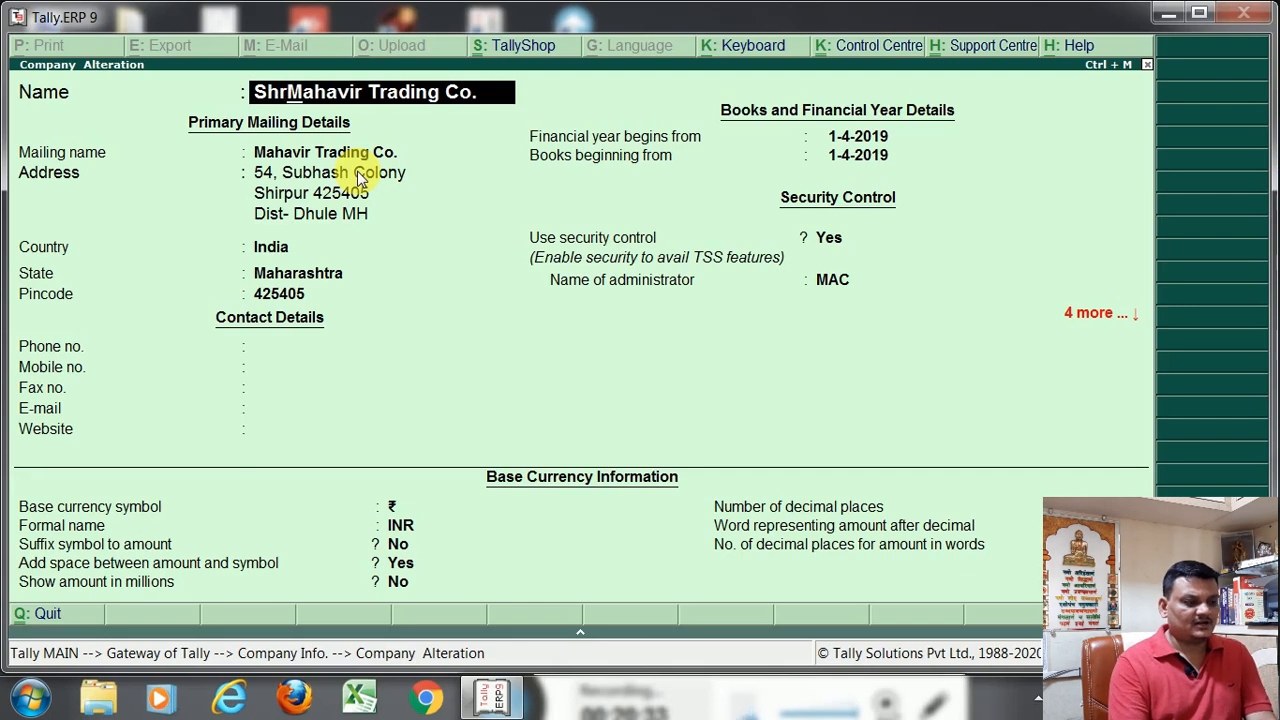
{"action": "type", "text": "ee"}
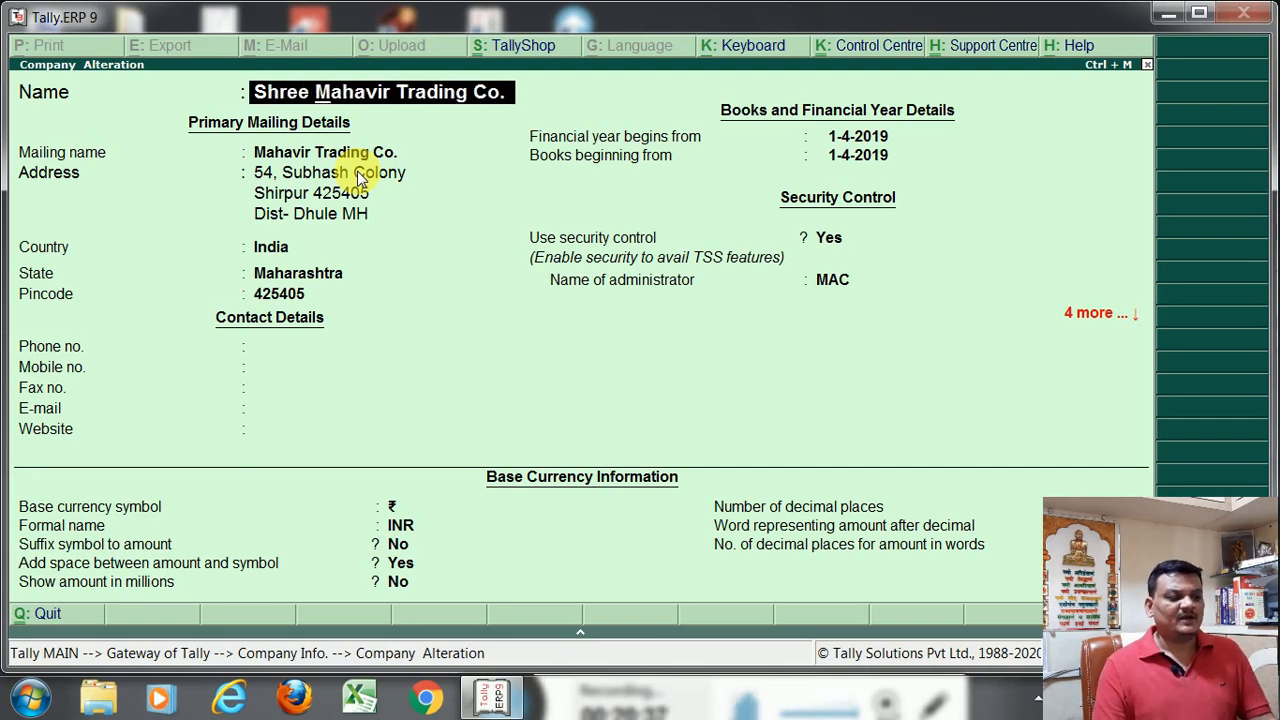
{"action": "key", "text": "Return"}
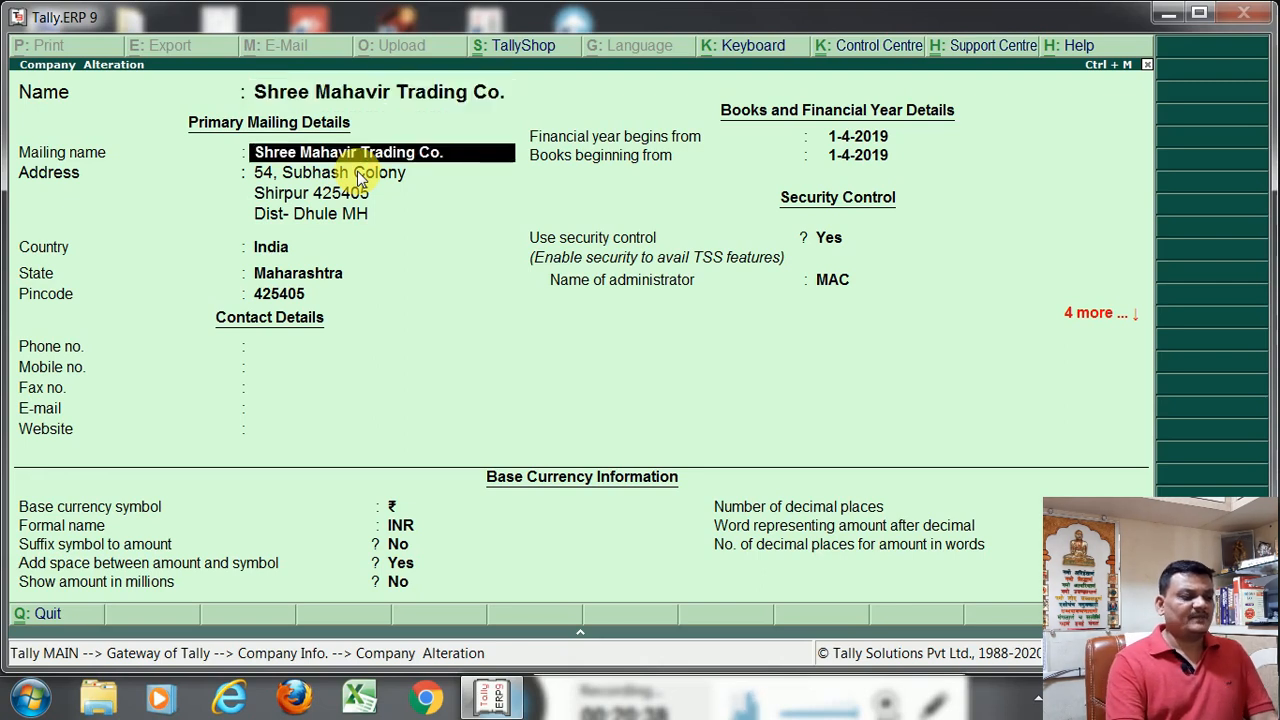
{"action": "key", "text": "Return"}
{"action": "key", "text": "Return"}
{"action": "key", "text": "Return"}
{"action": "key", "text": "Return"}
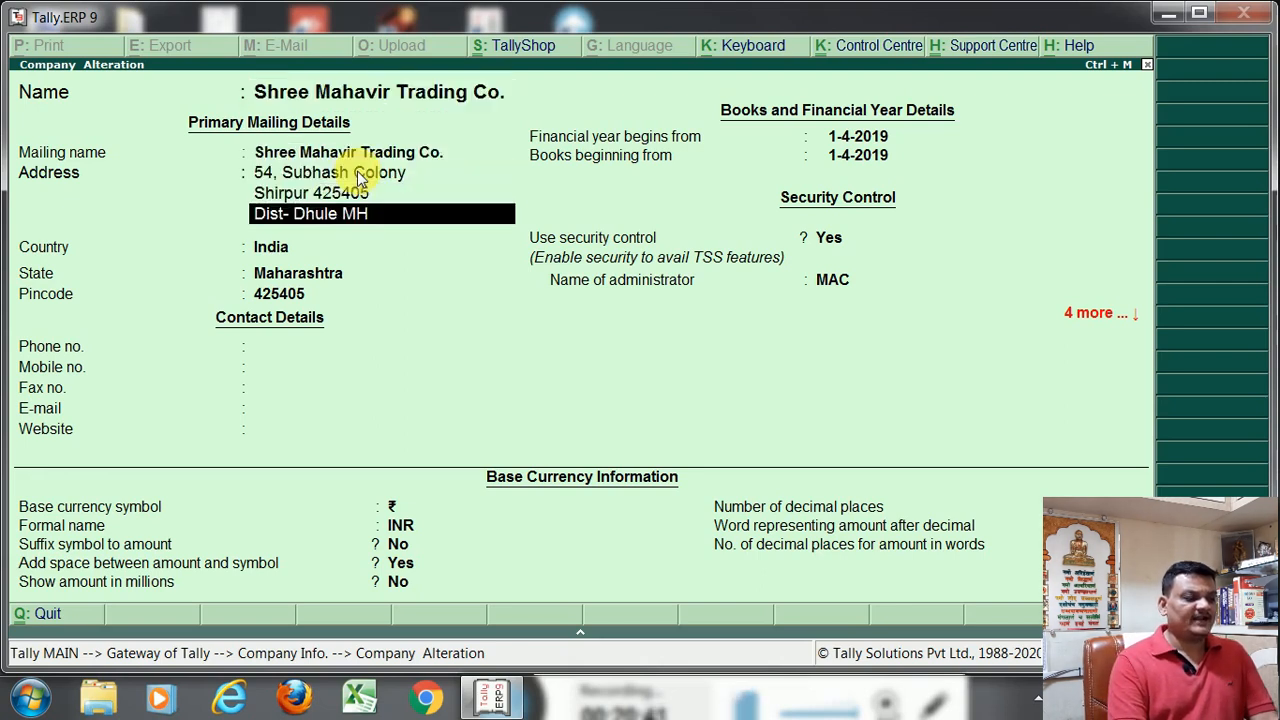
Keep the company's existing address, state, pincode, blank contact details, financial year dates and security control setting
{"action": "key", "text": "Return"}
{"action": "key", "text": "Return"}
{"action": "key", "text": "Return"}
{"action": "key", "text": "Return"}
{"action": "key", "text": "Return"}
{"action": "key", "text": "Return"}
{"action": "key", "text": "Return"}
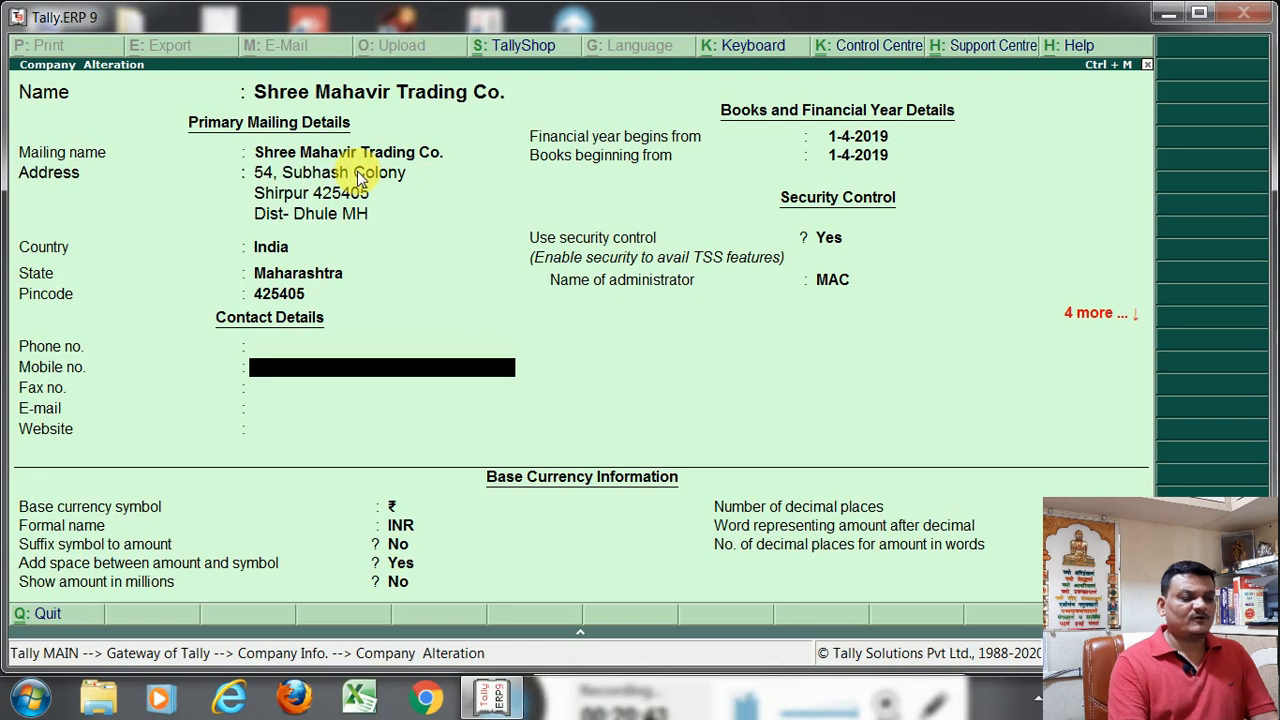
{"action": "key", "text": "Return"}
{"action": "key", "text": "Return"}
{"action": "key", "text": "Return"}
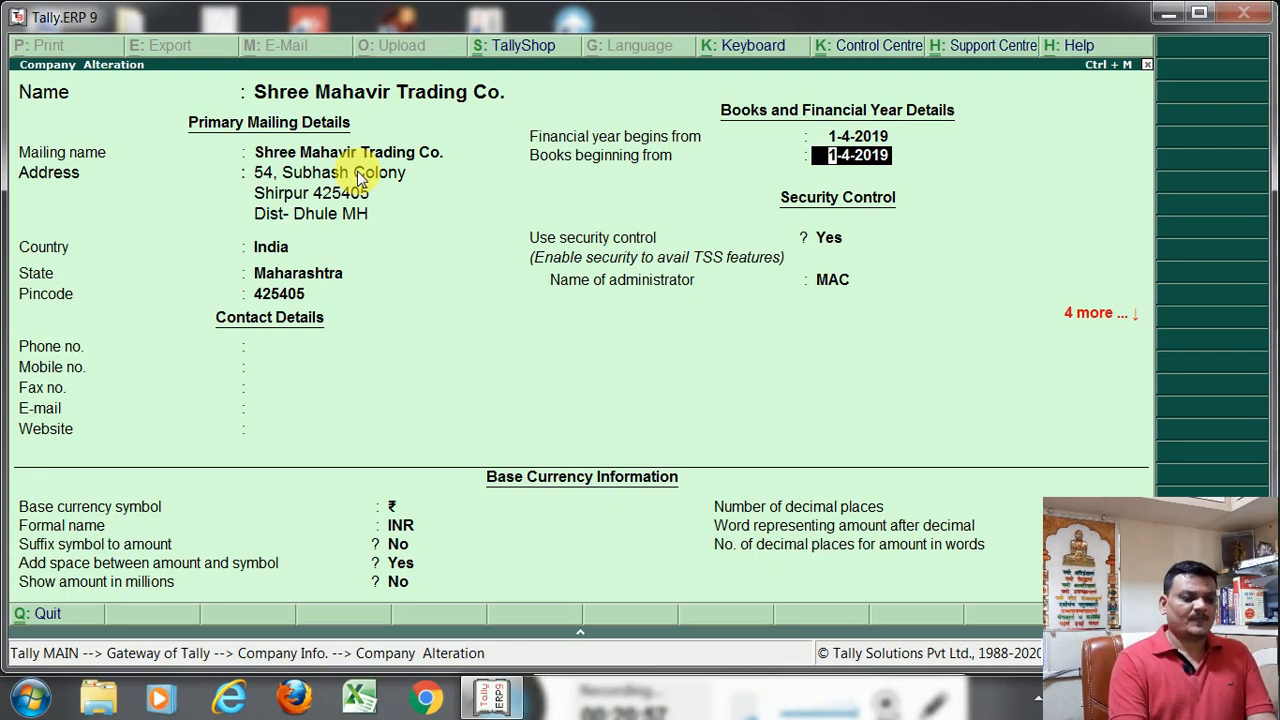
{"action": "key", "text": "Return"}
{"action": "key", "text": "Return"}
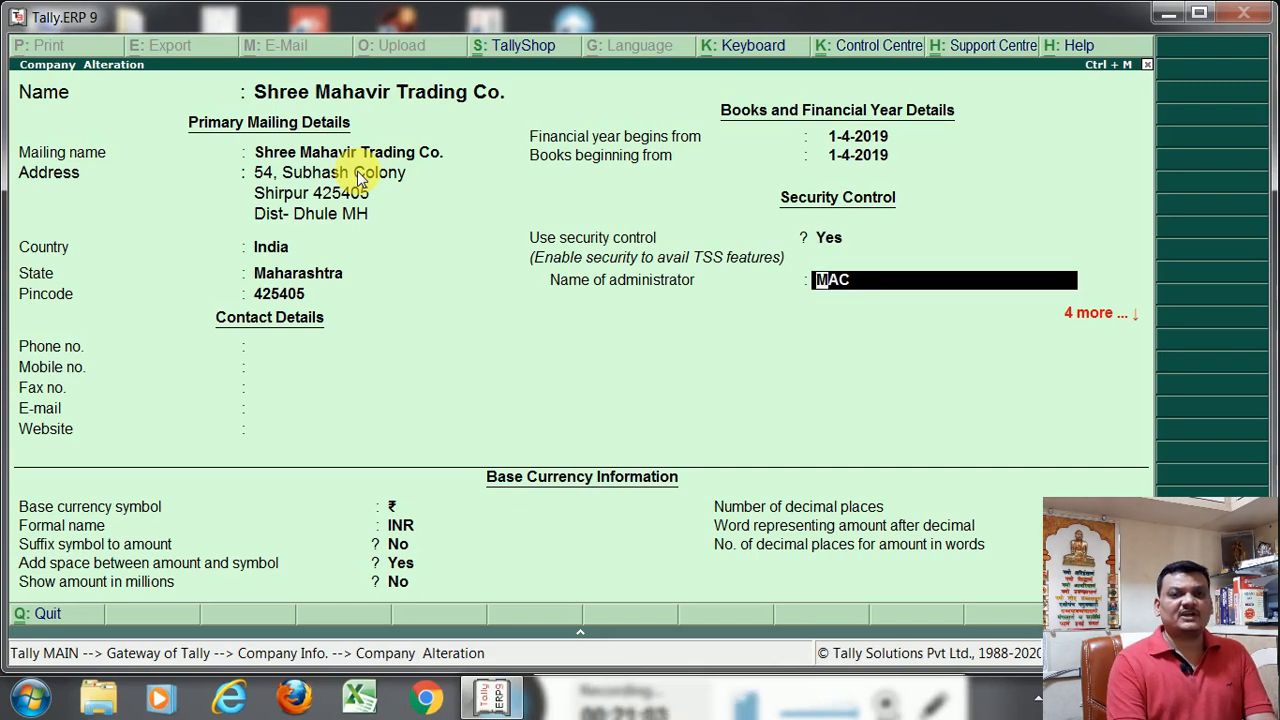
Enter and repeat a new administrator password, keep the audit and Educational Mode settings, and save the altered company
{"action": "key", "text": "Return"}
{"action": "type", "text": "1"}
{"action": "key", "text": "Return"}
{"action": "type", "text": "1"}
{"action": "key", "text": "Return"}
{"action": "key", "text": "Return"}
{"action": "key", "text": "Return"}
{"action": "key", "text": "Return"}
{"action": "key", "text": "Return"}
{"action": "key", "text": "Return"}
{"action": "key", "text": "Return"}
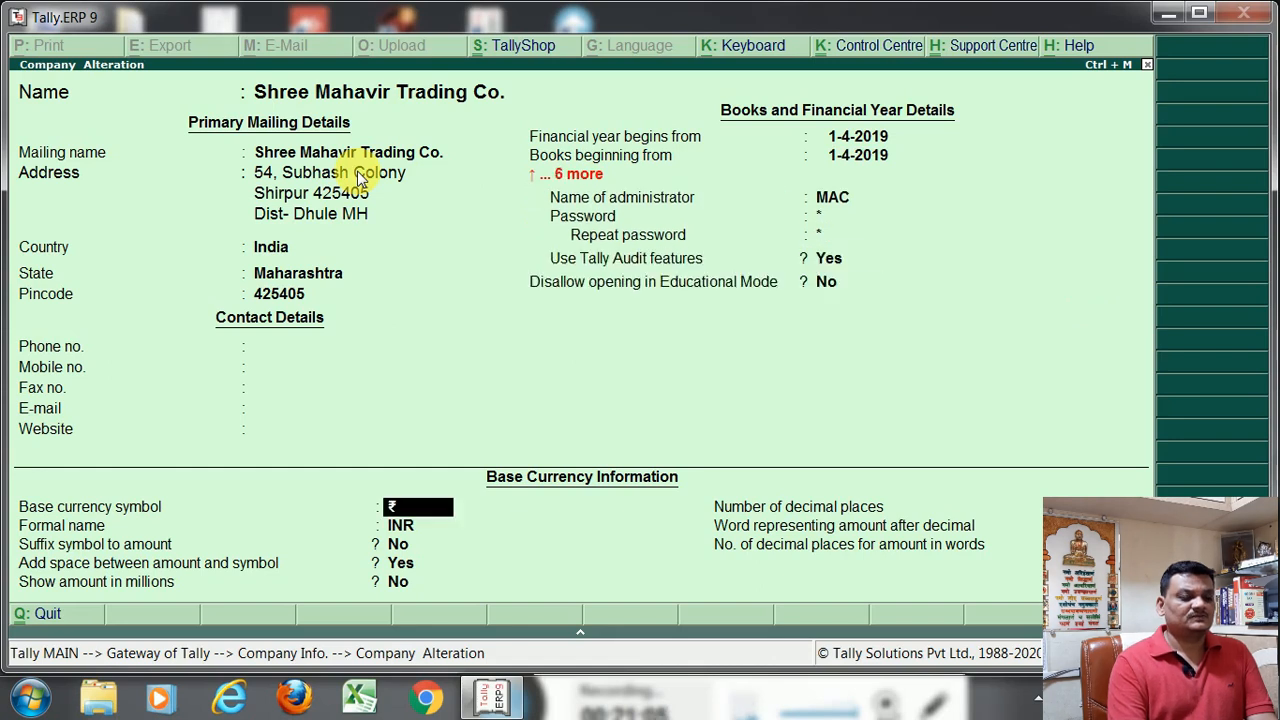
{"action": "key", "text": "Return"}
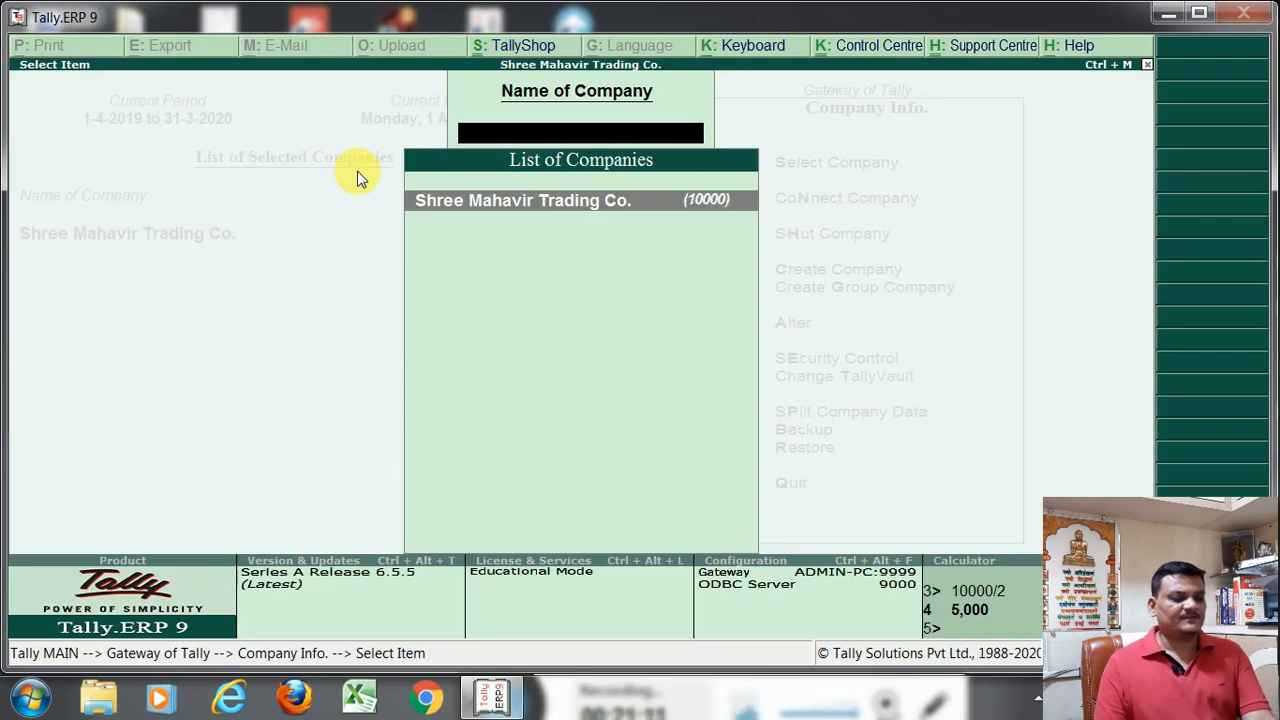
Leave the company alteration, return to the Gateway of Tally and reopen the Company Info options
{"action": "key", "text": "Escape"}
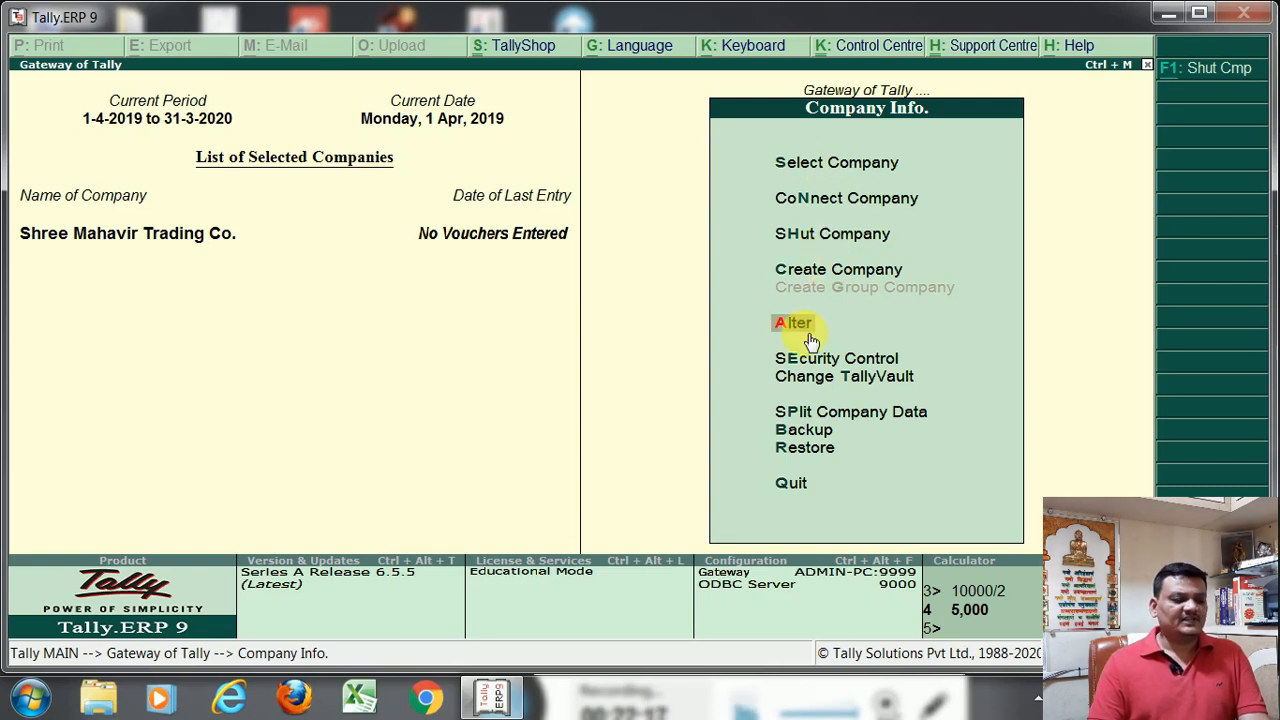
{"action": "key", "text": "Escape"}
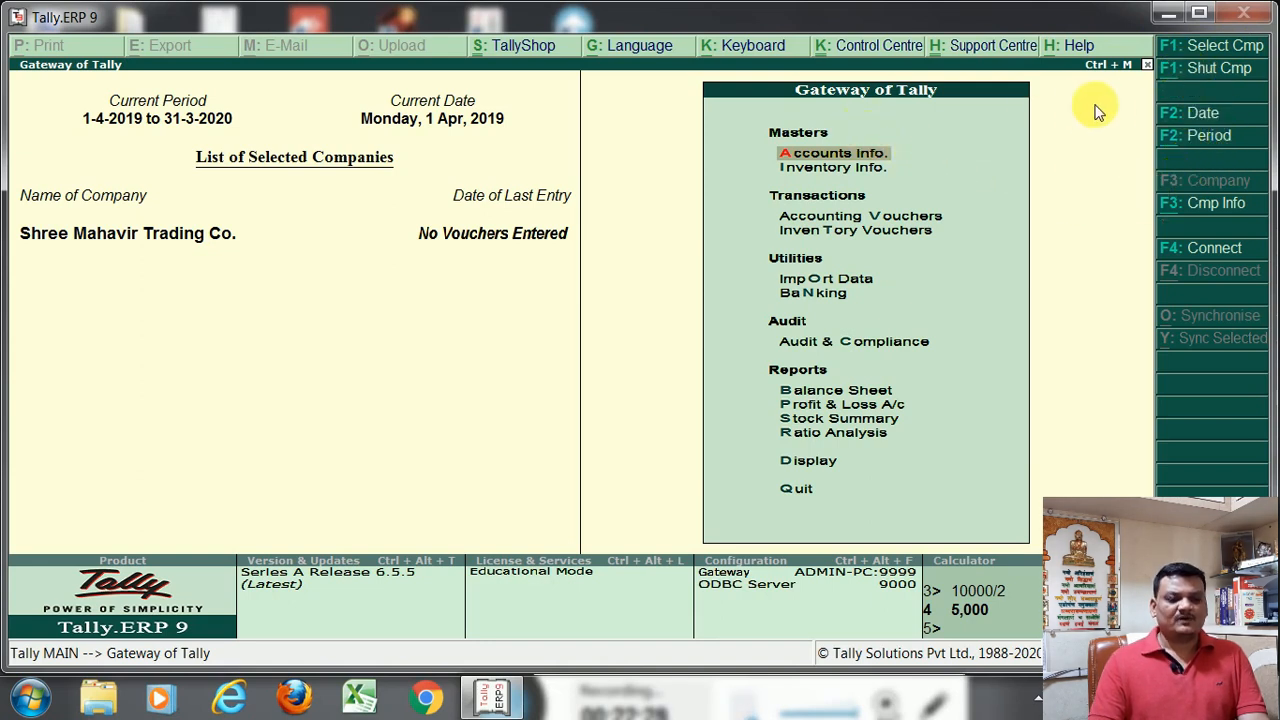
{"action": "left_click", "coordinate": [1203, 206]}
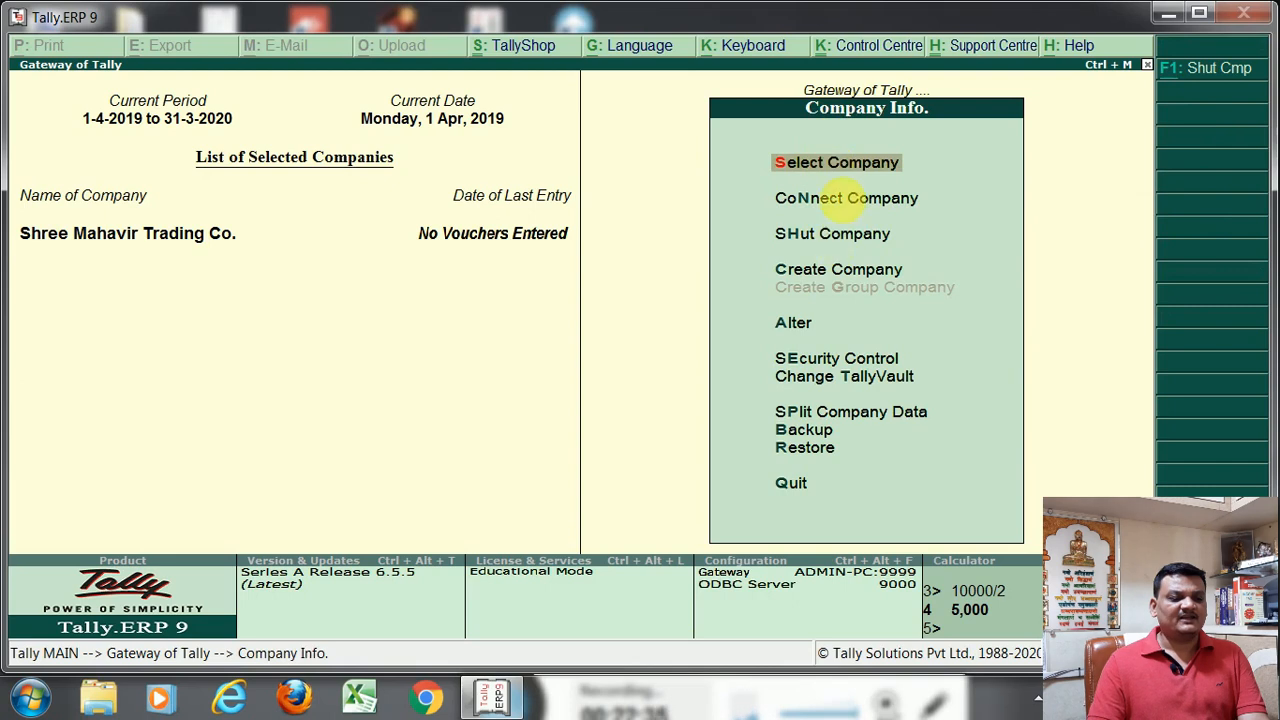